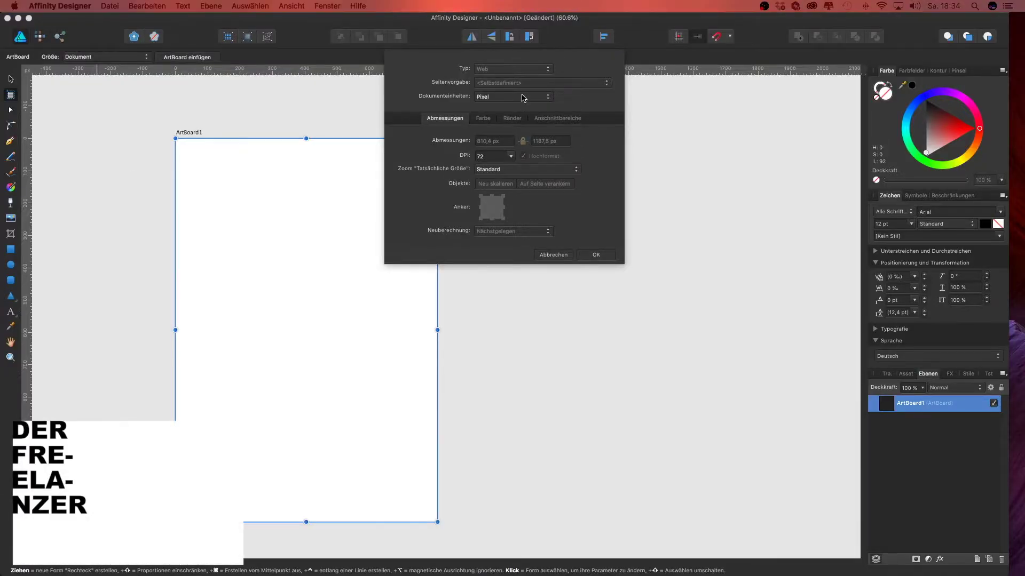
Set the new document's units to millimetres.
click(521, 97)
click(514, 151)
click(483, 118)
key(Return)
Make it a print document with bleed settings and confirm the document setup.
click(110, 6)
click(139, 210)
click(557, 118)
click(596, 254)
click(107, 57)
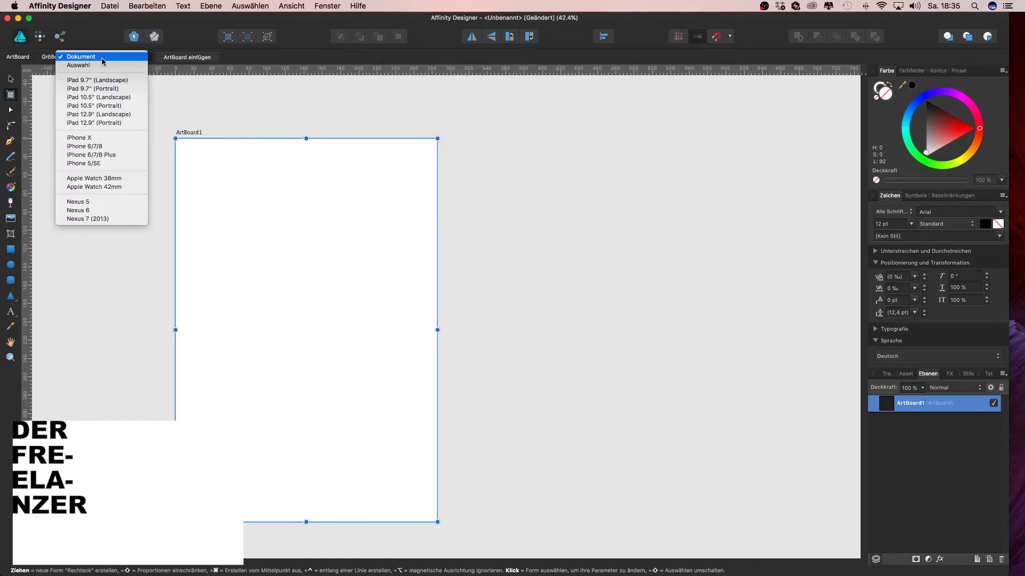
Keep ArtBoard1 at document size and add ArtBoard2 and ArtBoard3 beside it.
click(80, 57)
drag(437, 330, 434, 330)
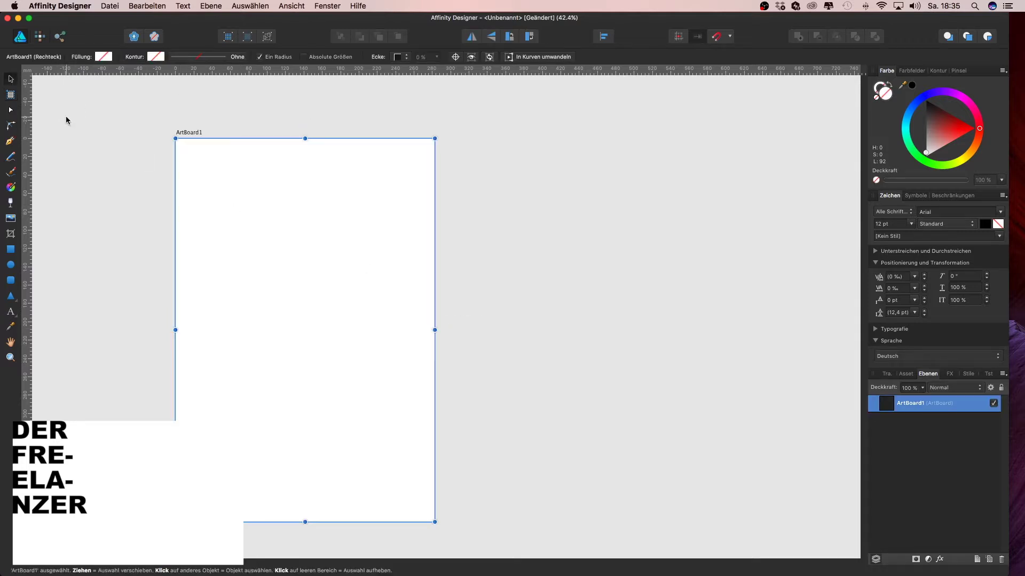
click(187, 57)
click(935, 438)
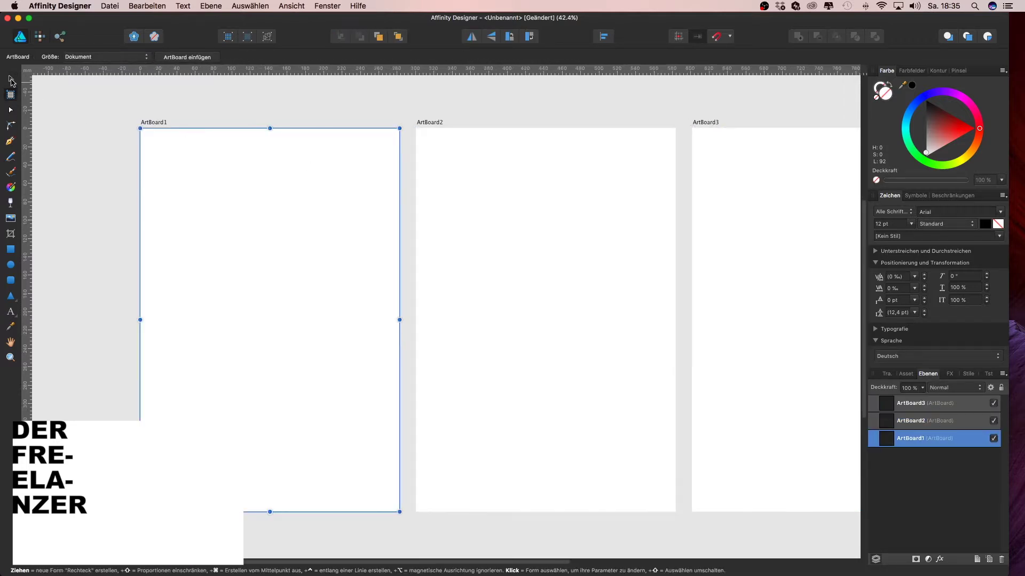
Add artistic text '11:55' on ArtBoard1, shrink it and centre it on the artboard.
click(10, 312)
drag(90, 226, 328, 433)
text(11:55)
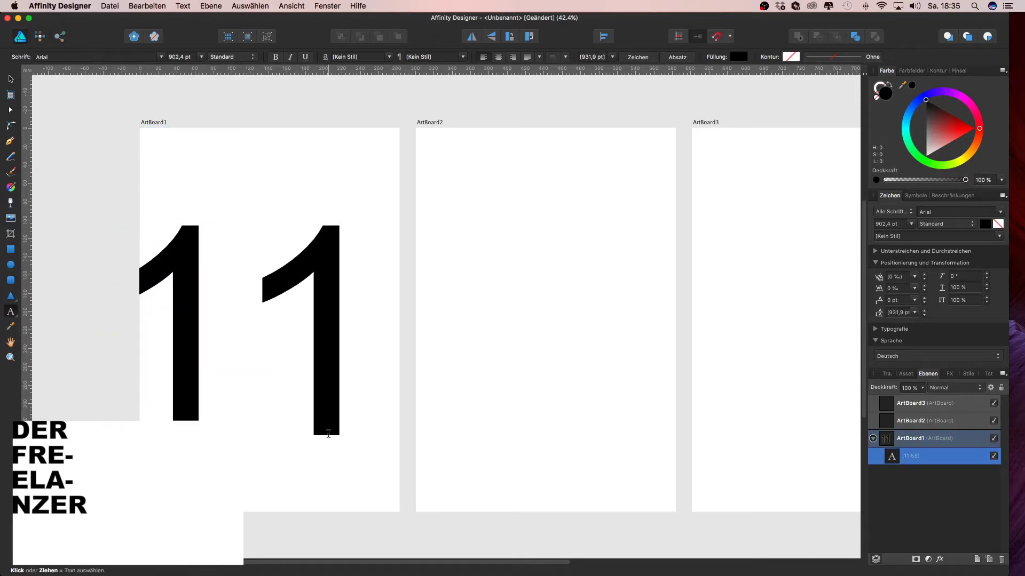
key(Escape)
drag(119, 224, 256, 224)
drag(326, 254, 266, 296)
Add the artistic text 'Get your' at ArtBoard1's top left.
key(t)
drag(163, 134, 226, 184)
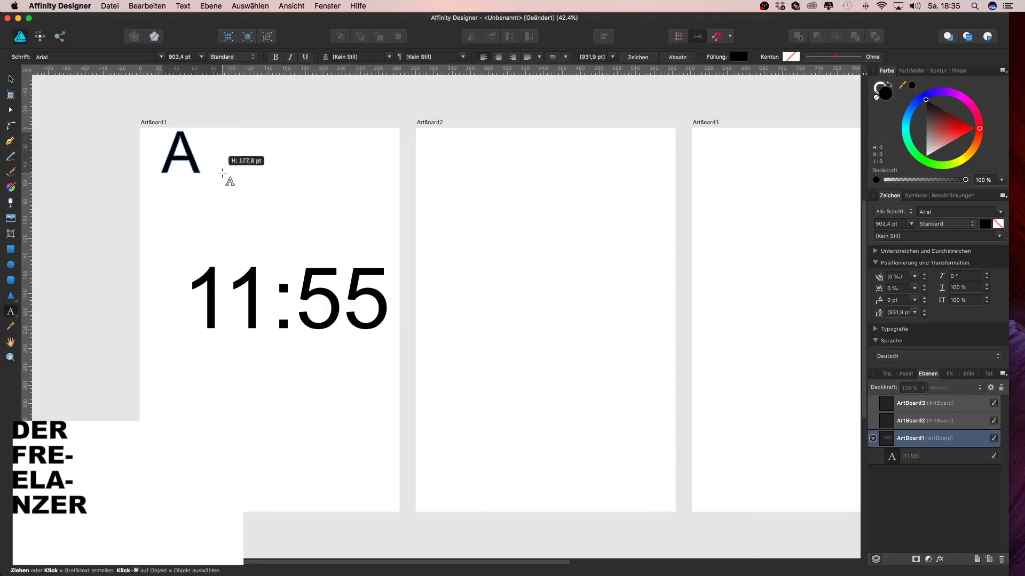
key(Escape)
click(247, 311)
key(t)
drag(161, 157, 224, 240)
text(Get)
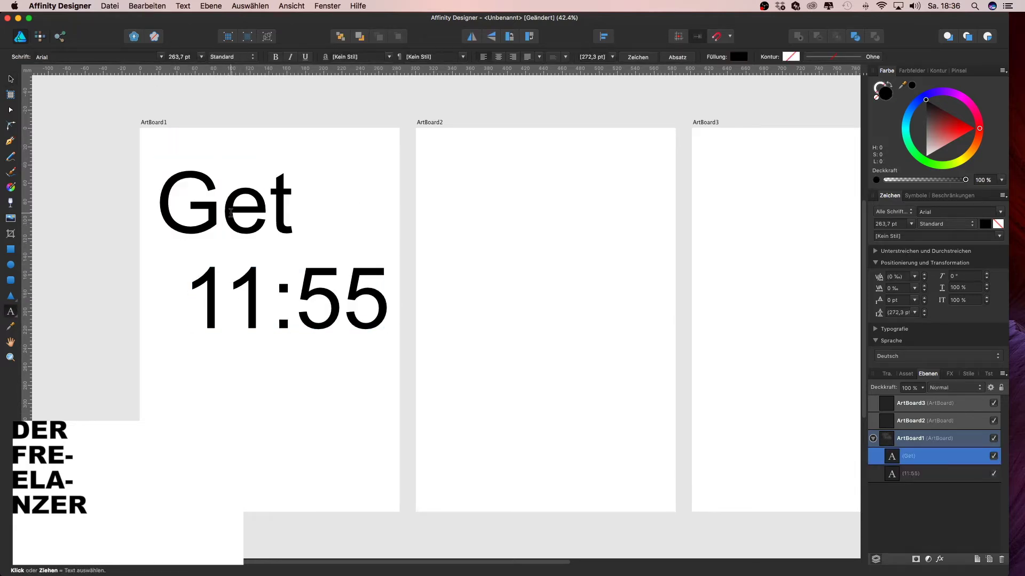
text( your)
key(Escape)
Duplicate 'Get your' below 11:55 and change the copy to 'Things done'.
drag(160, 382, 259, 457)
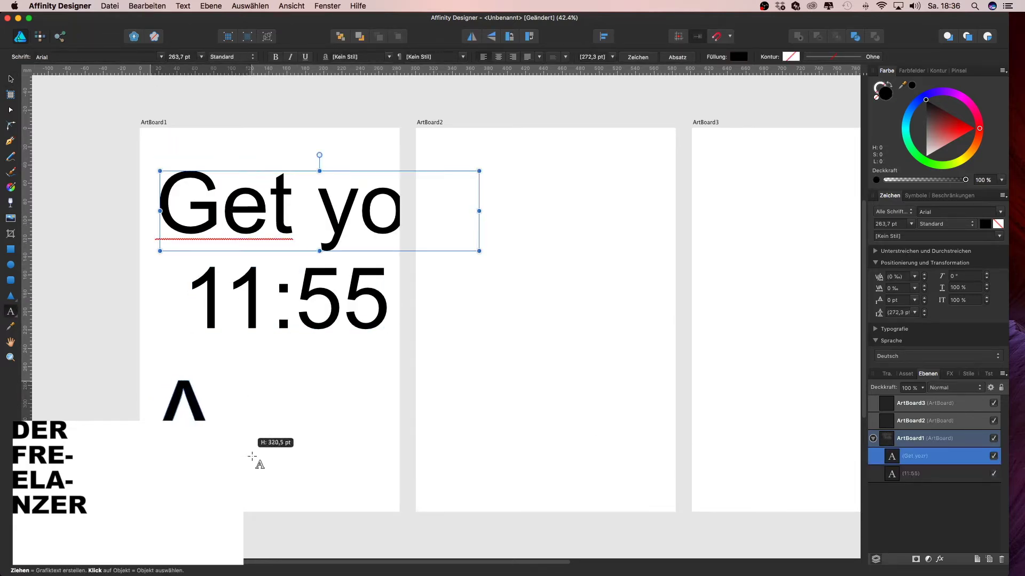
key(Escape)
key(super+c)
click(112, 405)
key(super+v)
key(super+a)
text(Things done)
key(Escape)
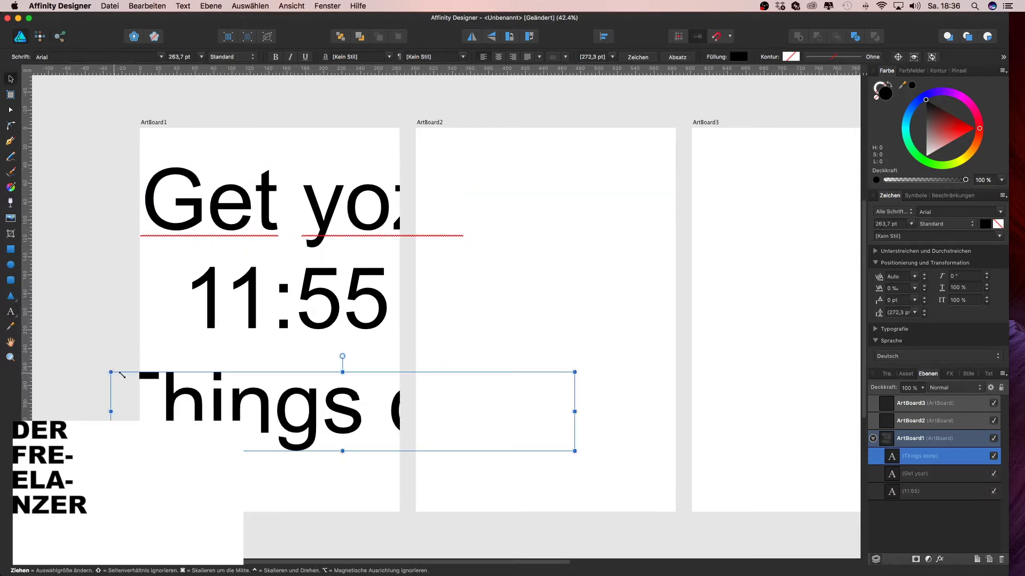
Shrink 'Get your', move it to the top left, and select all of 11:55.
drag(393, 203, 597, 217)
key(Escape)
drag(464, 247, 302, 150)
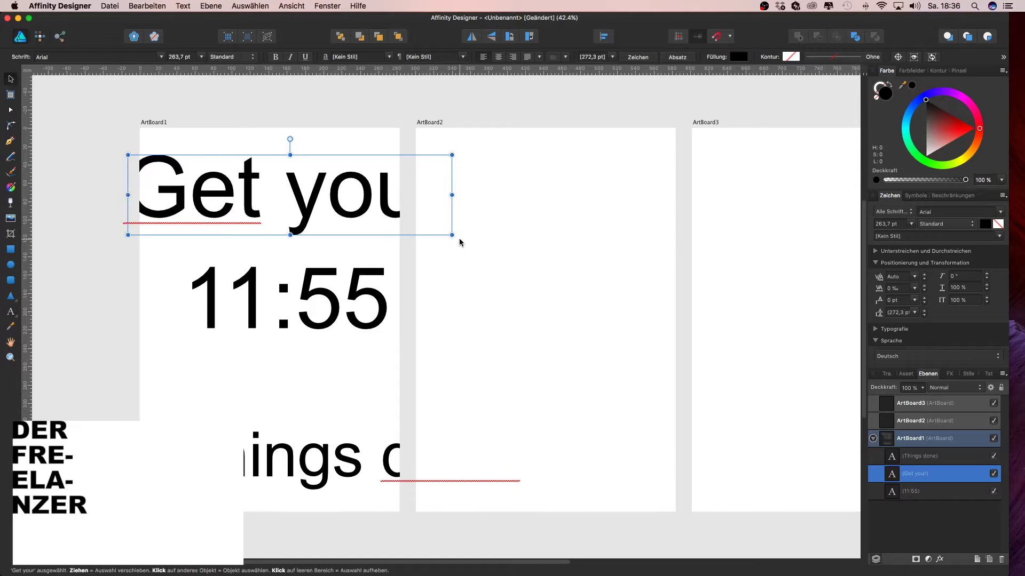
drag(208, 172, 236, 160)
double_click(288, 297)
key(super+a)
Make 11:55 bold at 350 pt and rotate it 90° to run vertically.
key(super+b)
click(201, 57)
click(190, 328)
click(180, 57)
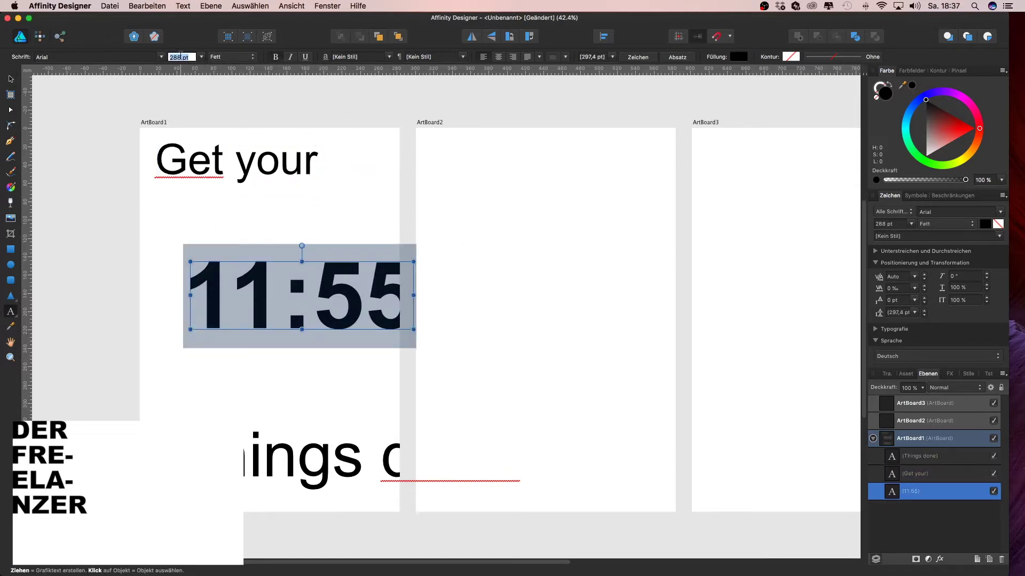
key(Return)
key(Escape)
mouse_move(183, 247)
mouse_down()
mouse_move(282, 425)
mouse_move(397, 300)
mouse_up()
Draw a light-grey rectangle behind 11:55 and set 11:55's opacity to 25%.
click(234, 320)
click(918, 474)
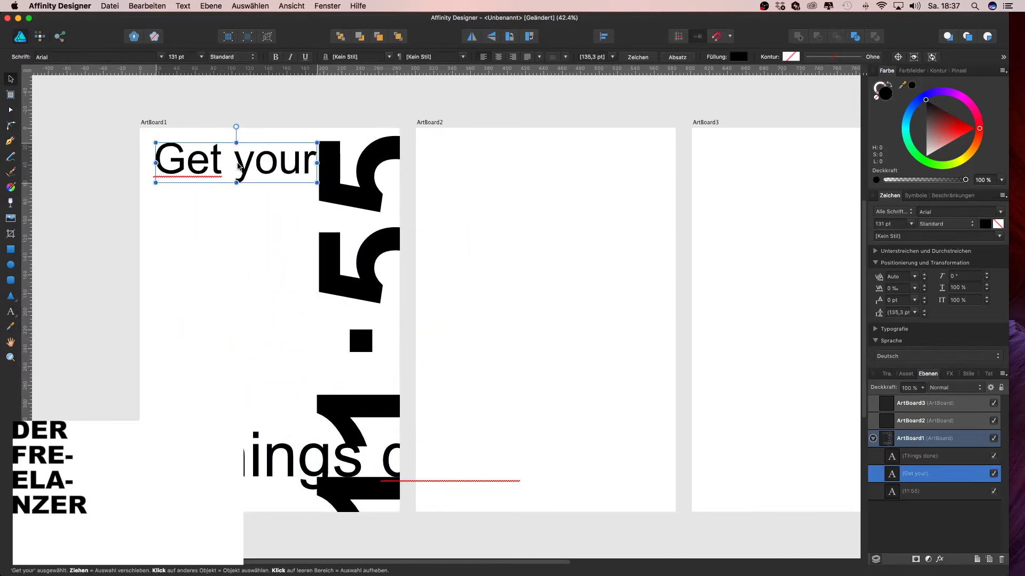
click(918, 491)
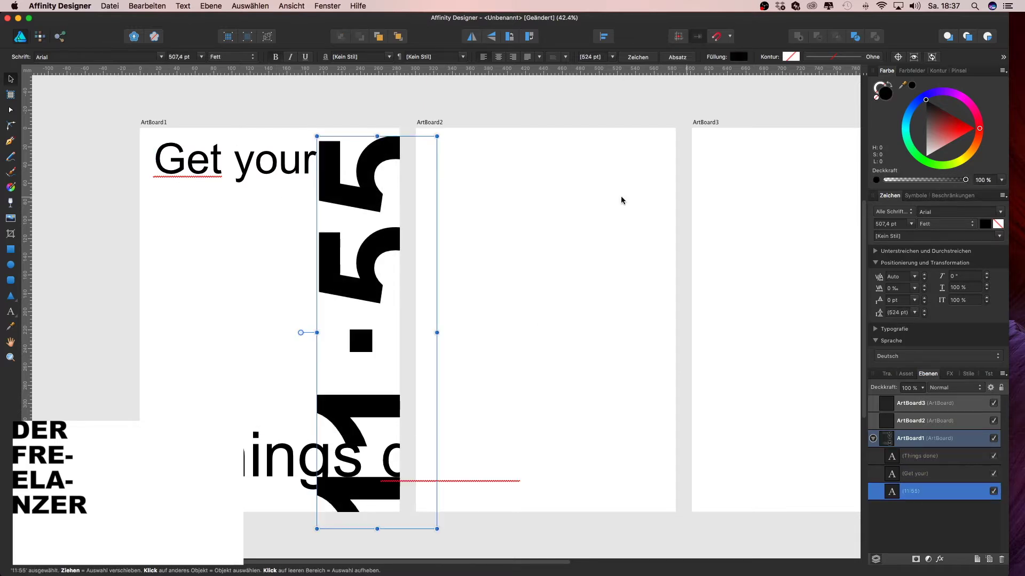
click(11, 249)
drag(138, 124, 402, 516)
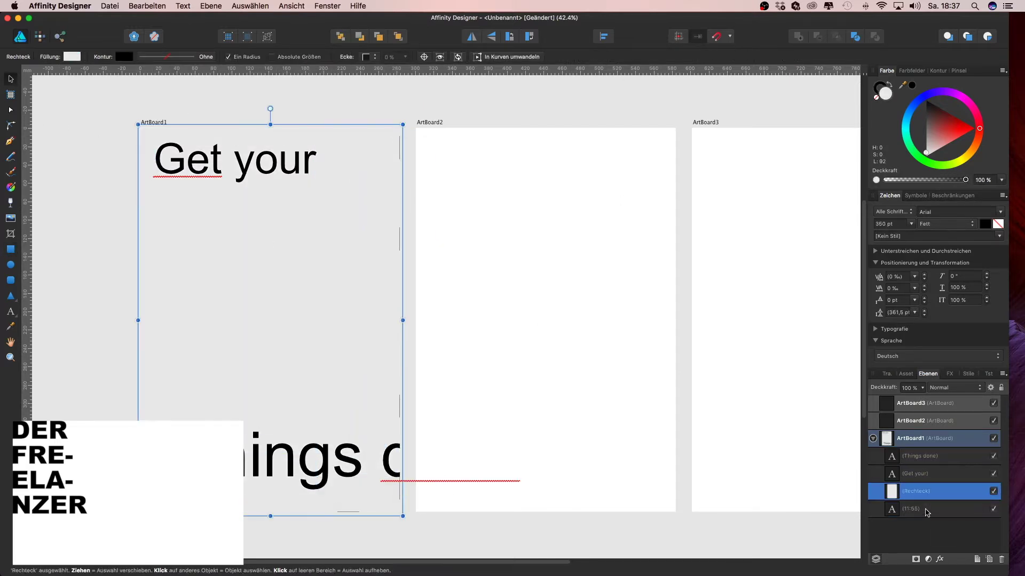
drag(917, 491, 924, 508)
click(918, 491)
key(2)
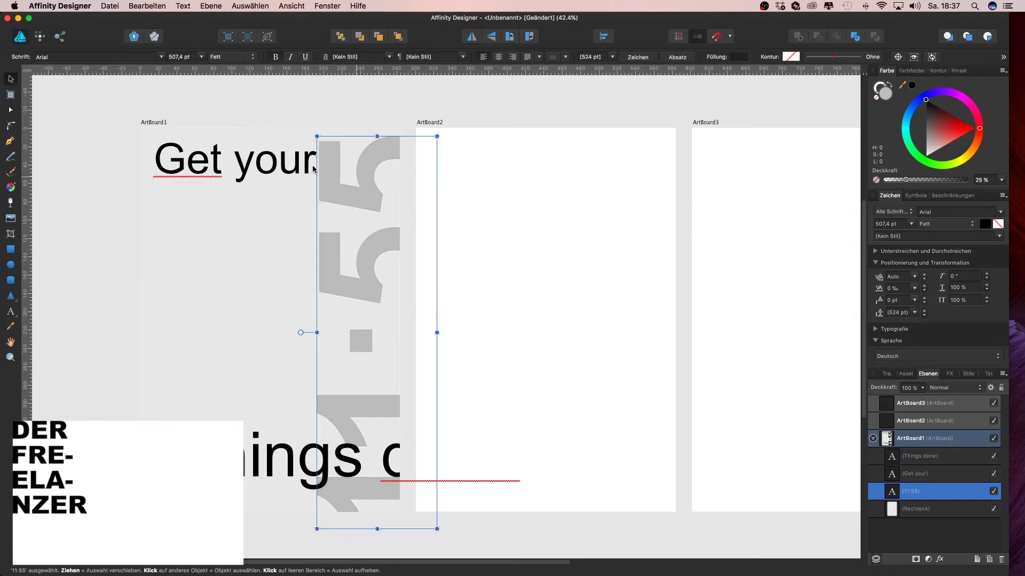
Enlarge the 'Get your' text and select all its characters.
click(283, 163)
drag(316, 182, 340, 189)
triple_click(298, 170)
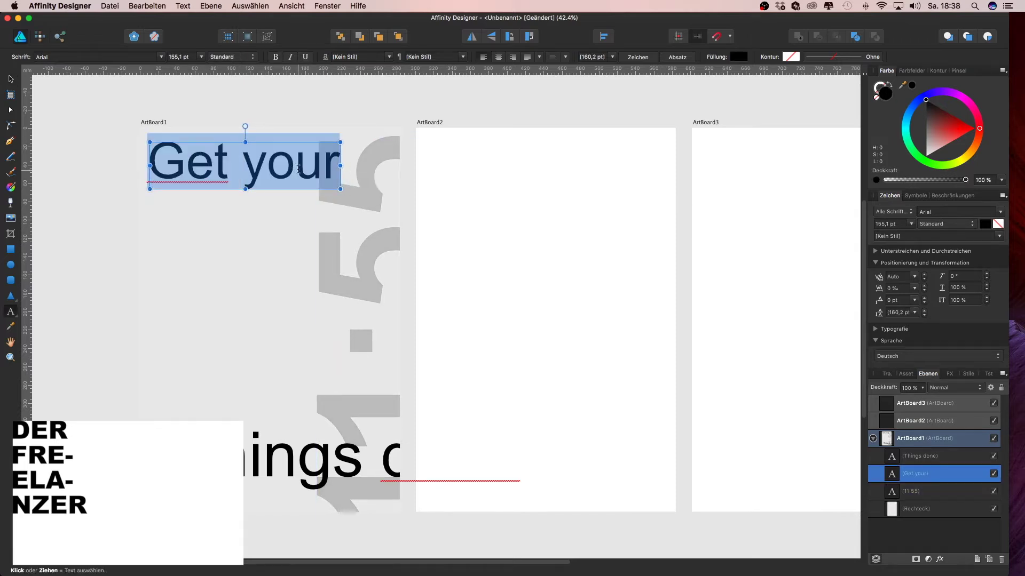
Set the font of 'Get your' and 'Things done' to Futura.
click(126, 57)
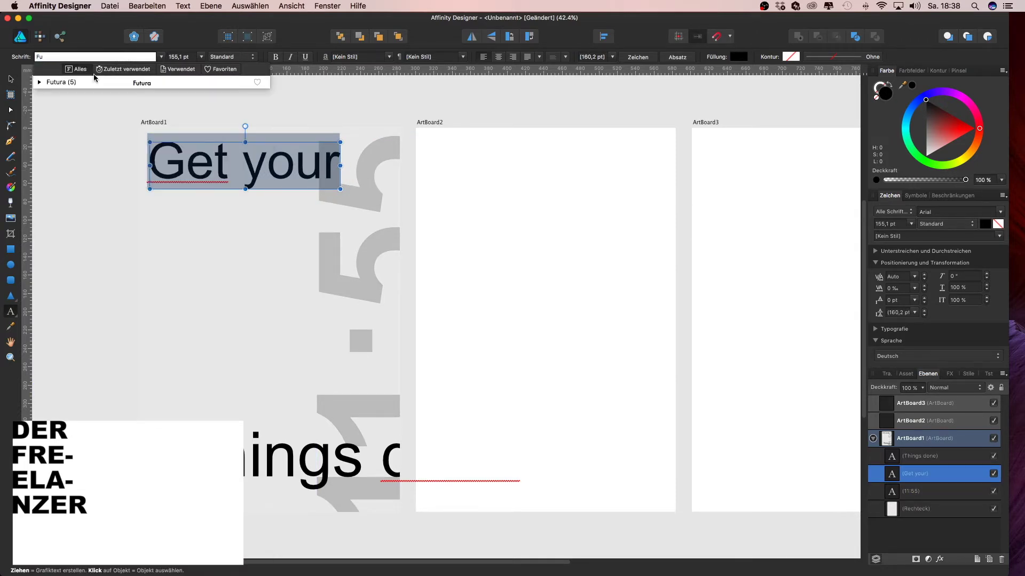
click(917, 491)
click(38, 56)
text(utura)
key(Return)
triple_click(320, 454)
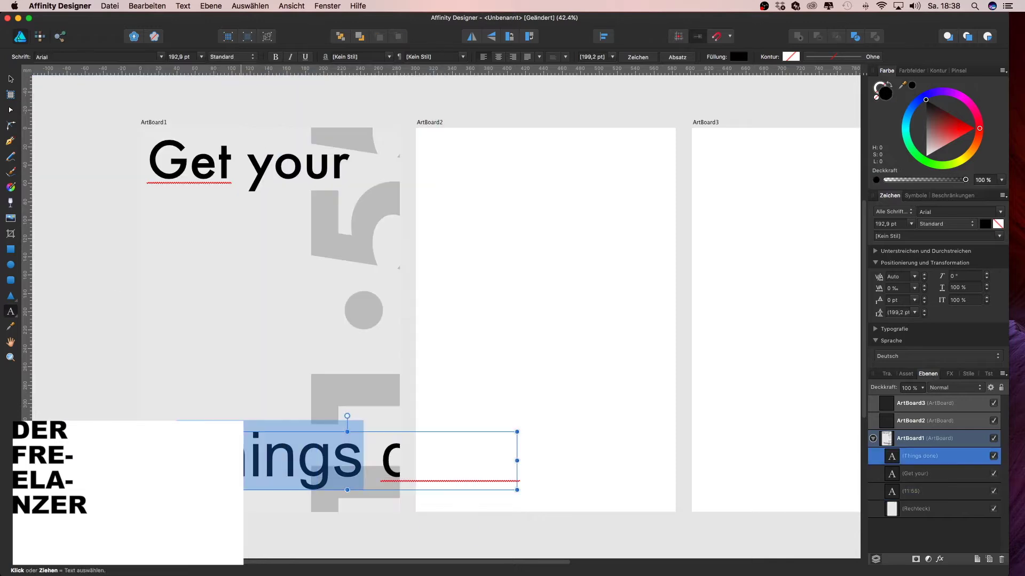
click(96, 56)
text(Futura)
key(Return)
key(Escape)
Enlarge 11:55 and nudge it slightly right and down.
click(368, 321)
mouse_move(311, 514)
mouse_down()
mouse_move(335, 471)
mouse_move(313, 512)
mouse_up()
click(66, 343)
mouse_move(351, 417)
mouse_down()
mouse_move(363, 426)
mouse_move(361, 415)
mouse_up()
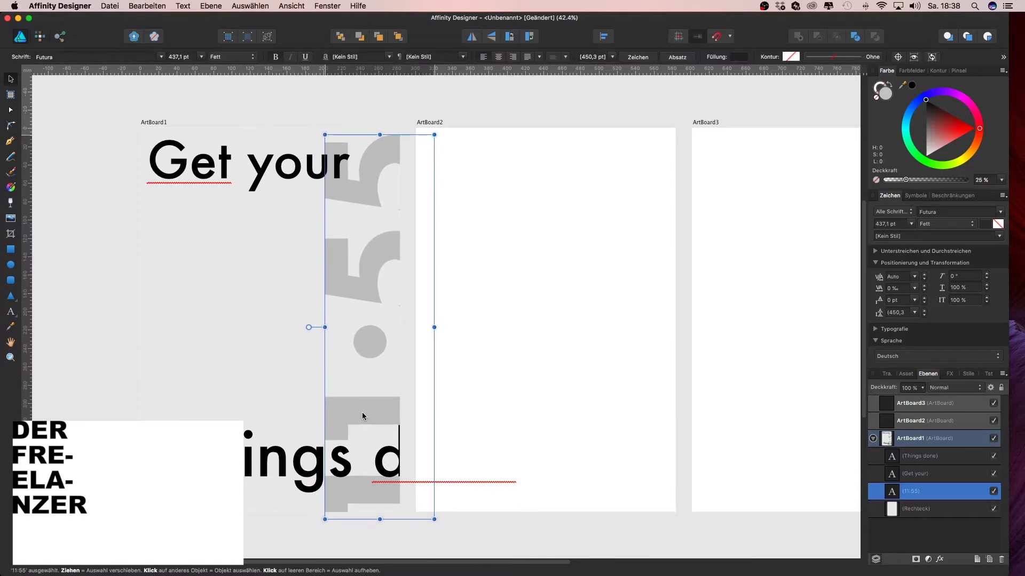
Make 'Get your' bold and shrink it.
key(t)
triple_click(248, 163)
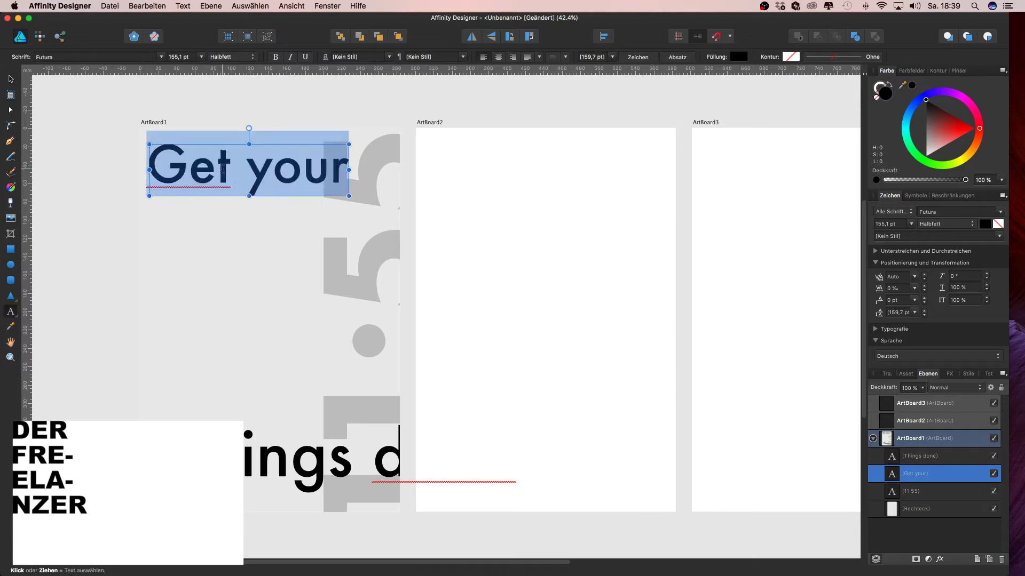
click(275, 57)
key(v)
click(267, 165)
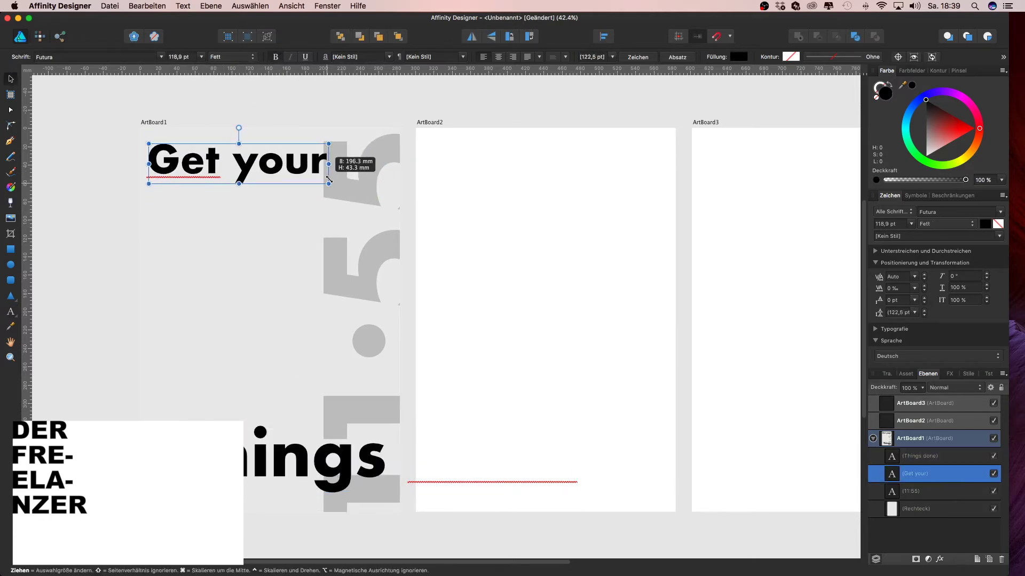
drag(389, 193, 341, 187)
Break 'Things done' onto two lines, move it up-left, and place 'Get your' top-left.
click(368, 491)
drag(367, 490, 186, 488)
double_click(320, 469)
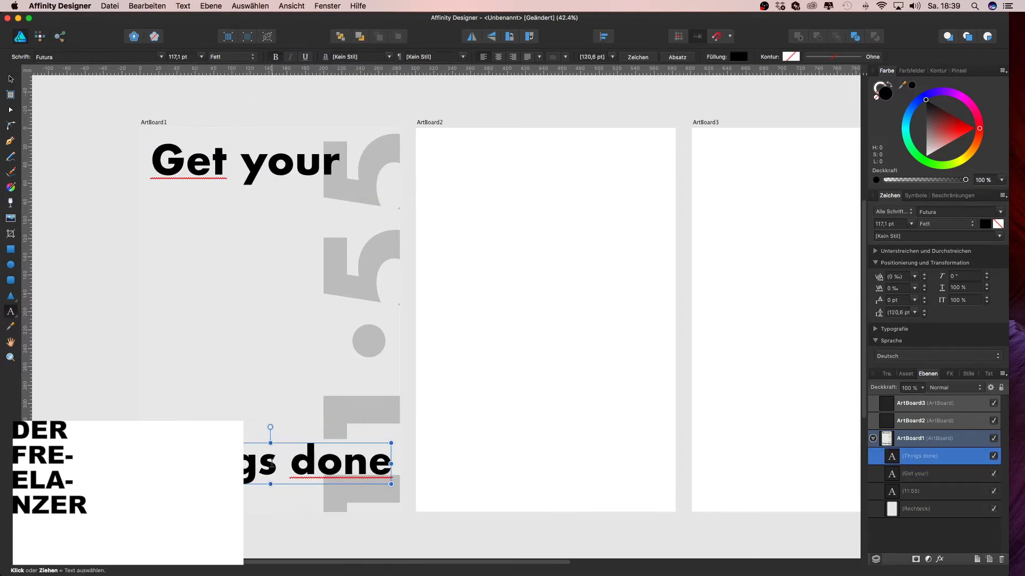
key(Return)
key(Escape)
click(917, 455)
drag(214, 464, 200, 438)
drag(237, 170, 223, 152)
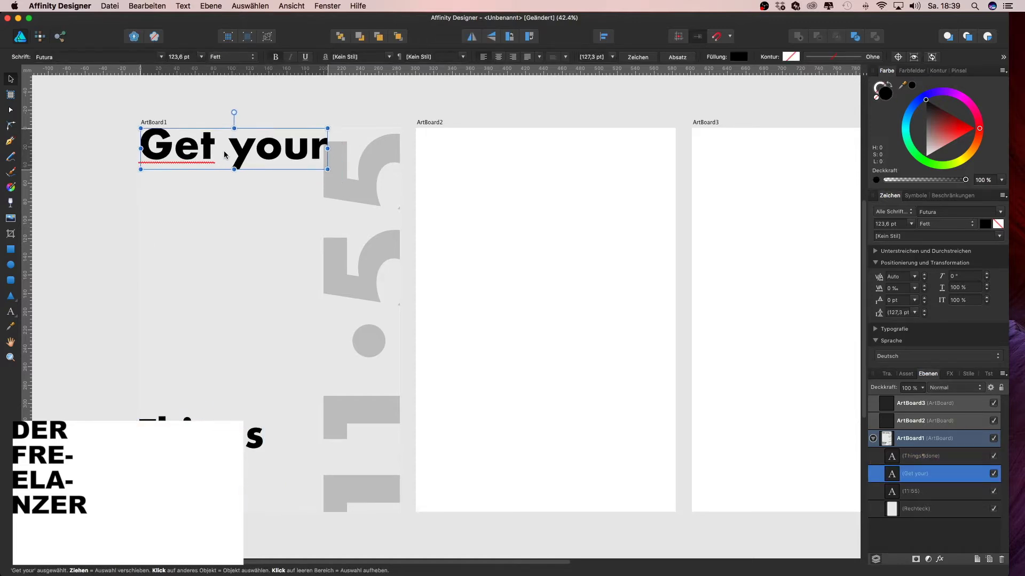
key(Escape)
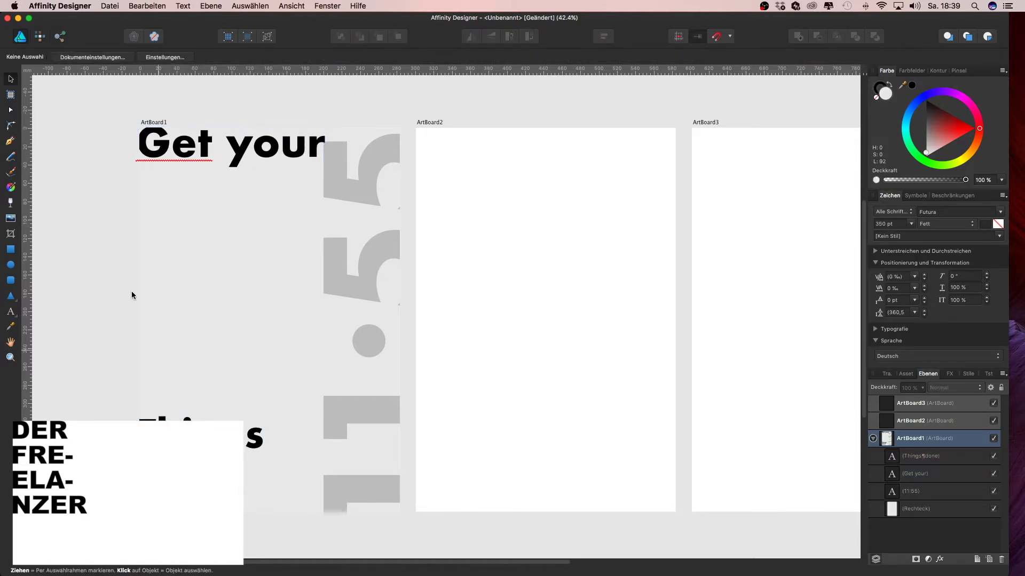
Place a vertical guide at 11:55's left edge and a horizontal guide lower down.
drag(324, 216, 325, 207)
click(378, 368)
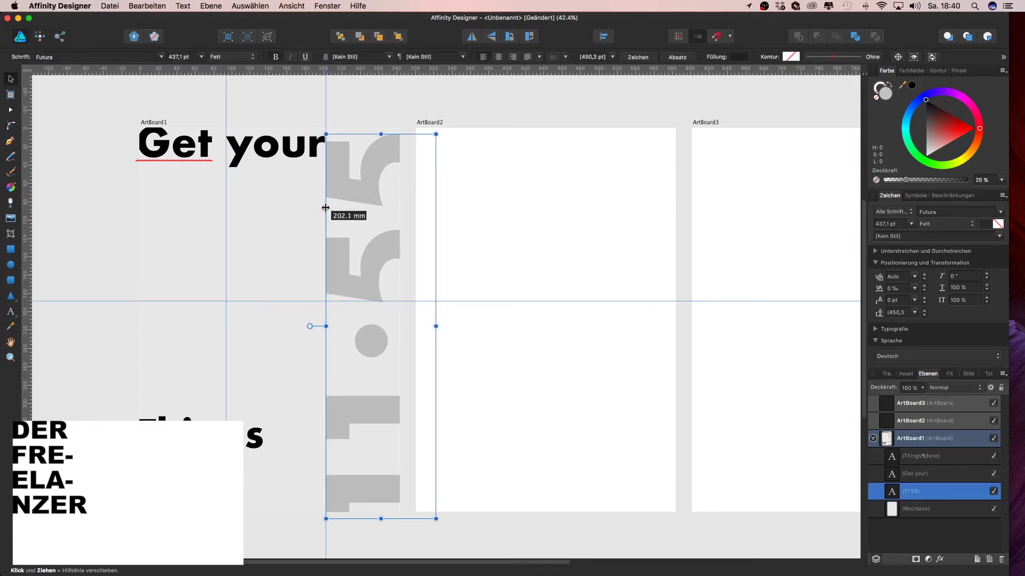
drag(320, 69, 304, 396)
drag(291, 301, 290, 302)
click(138, 308)
Draw a text frame filled with placeholder filler text and size it lower left on ArtBoard1.
click(10, 312)
click(57, 325)
drag(172, 191, 314, 384)
click(110, 6)
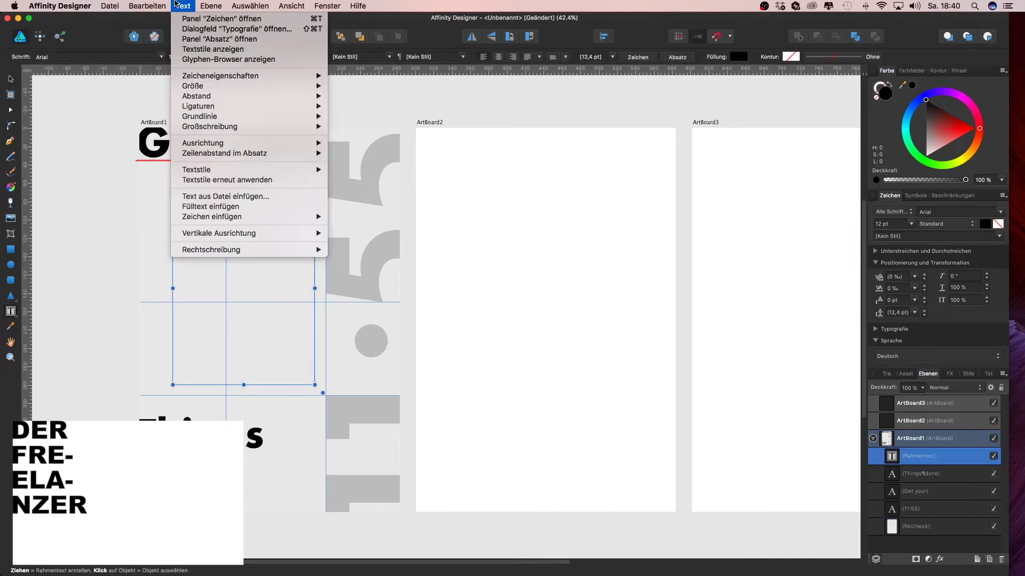
click(275, 206)
drag(274, 270, 283, 278)
mouse_move(324, 393)
mouse_down()
mouse_move(283, 324)
mouse_move(290, 338)
mouse_up()
drag(251, 293, 269, 316)
drag(309, 354, 311, 317)
mouse_move(262, 294)
mouse_down()
mouse_move(178, 300)
mouse_move(213, 375)
mouse_up()
Move 'Things done' above the filler text and widen the tracking of 'done' to 50 ‰.
click(107, 245)
mouse_move(143, 484)
mouse_down()
mouse_move(188, 338)
mouse_move(171, 469)
mouse_up()
drag(242, 291, 225, 262)
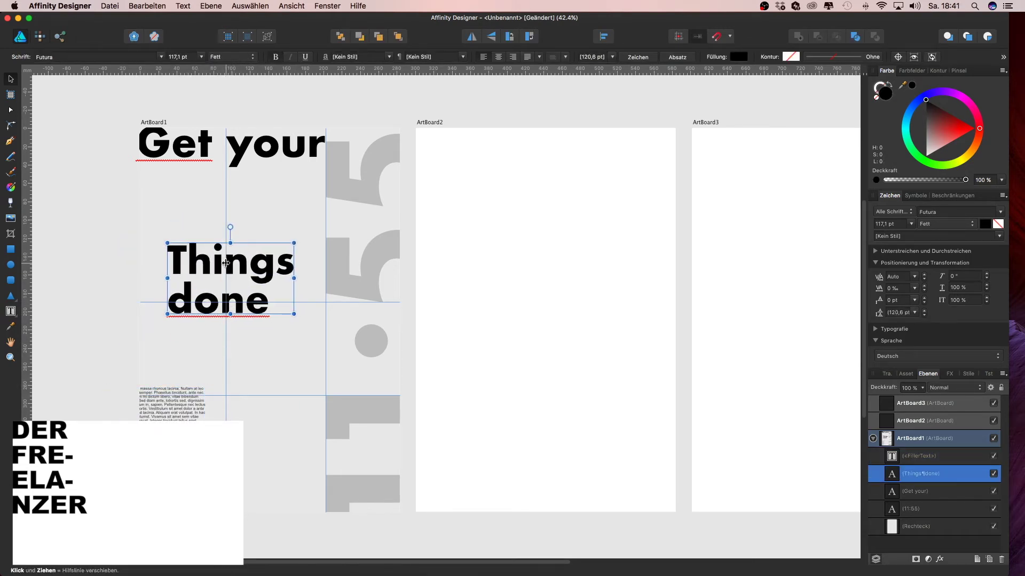
double_click(221, 301)
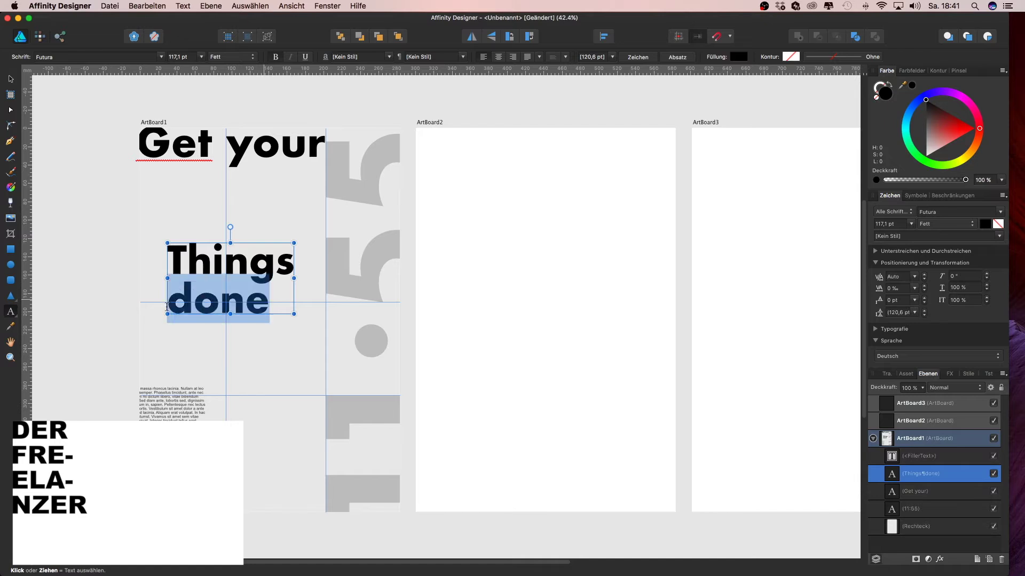
drag(914, 288, 939, 291)
key(Escape)
key(Escape)
click(232, 312)
click(114, 206)
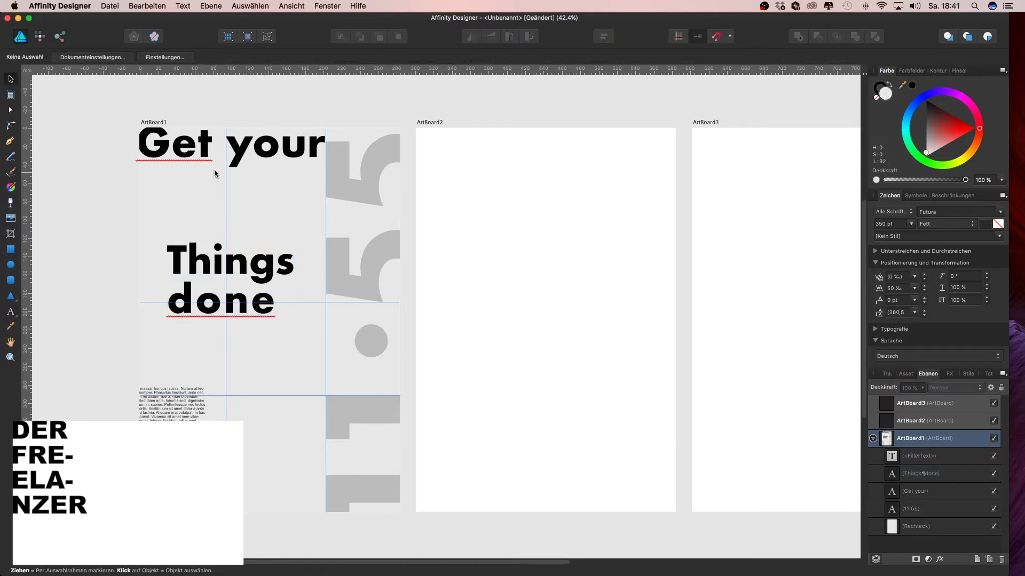
Enlarge the 'Get your' text slightly.
click(260, 154)
drag(325, 167, 326, 168)
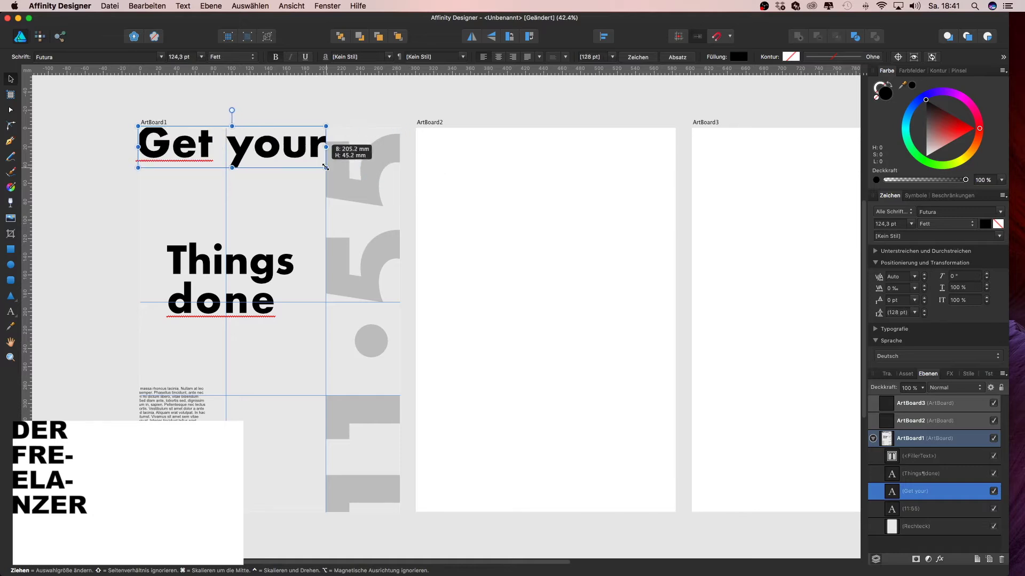
click(225, 80)
In the Guides Manager, set vertical and horizontal guides at 33.33% and 66.66%.
click(250, 6)
click(332, 252)
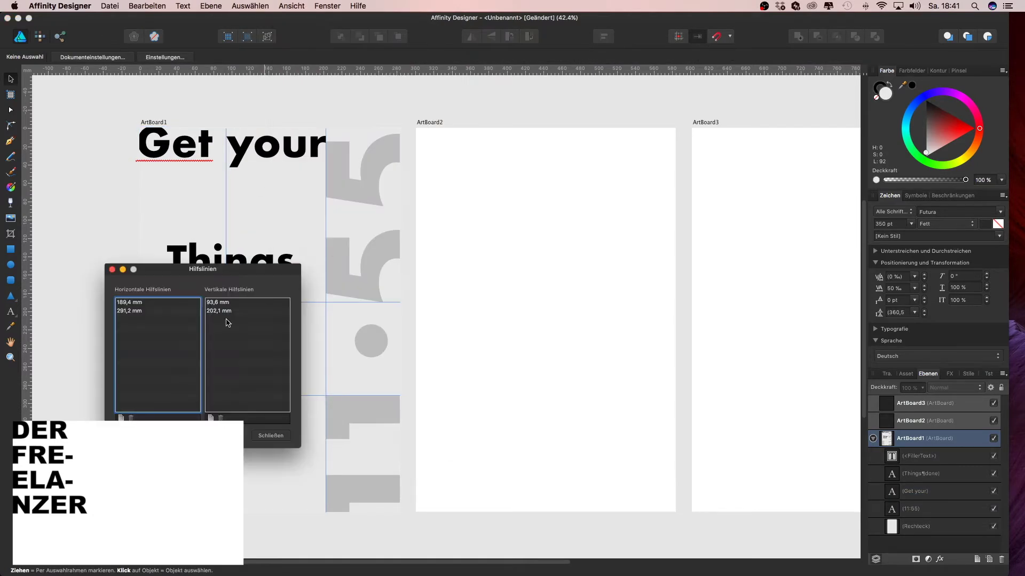
double_click(216, 303)
key(Return)
double_click(216, 311)
text(66.66)
key(Return)
double_click(126, 302)
text(33.3366.66)
key(Return)
click(270, 435)
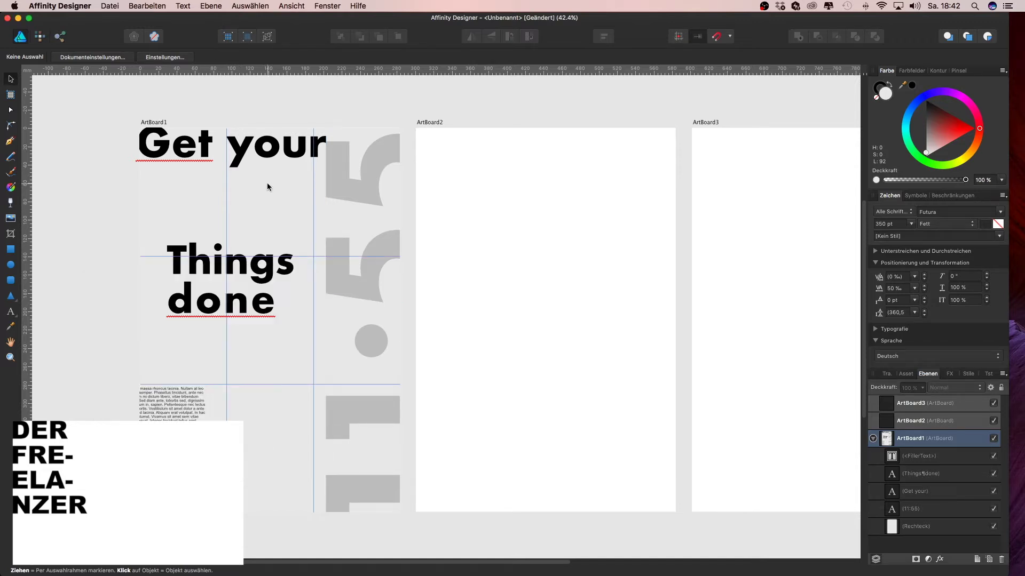
Scale 'Get your' to end at the right third guide and move 'Things done' onto the upper guide.
click(243, 152)
drag(326, 145, 313, 145)
click(261, 273)
drag(261, 272, 262, 260)
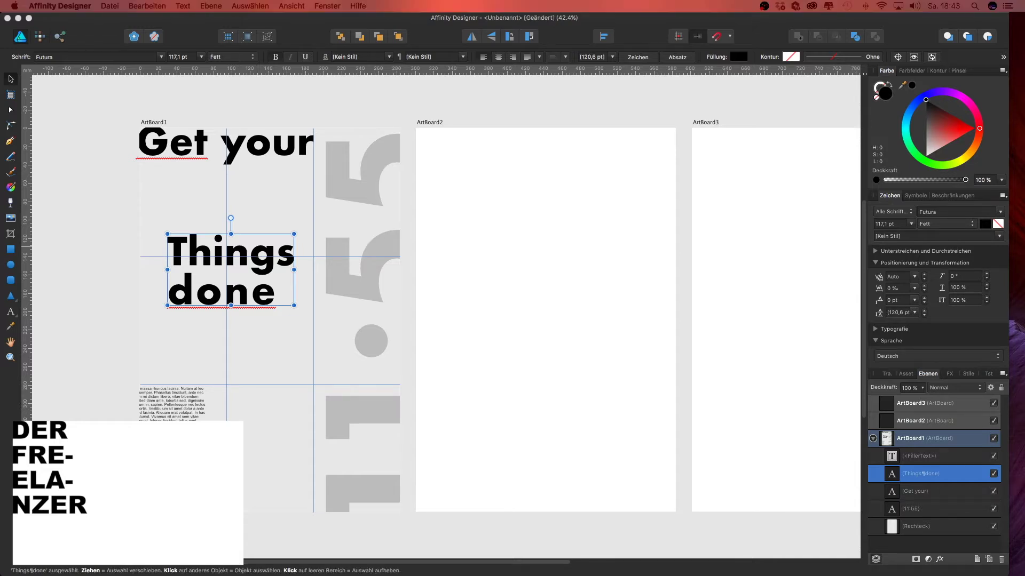
click(109, 353)
Hide the filler text and group the 11:55 and rectangle layers as 'Hintergrund'.
drag(178, 411, 235, 350)
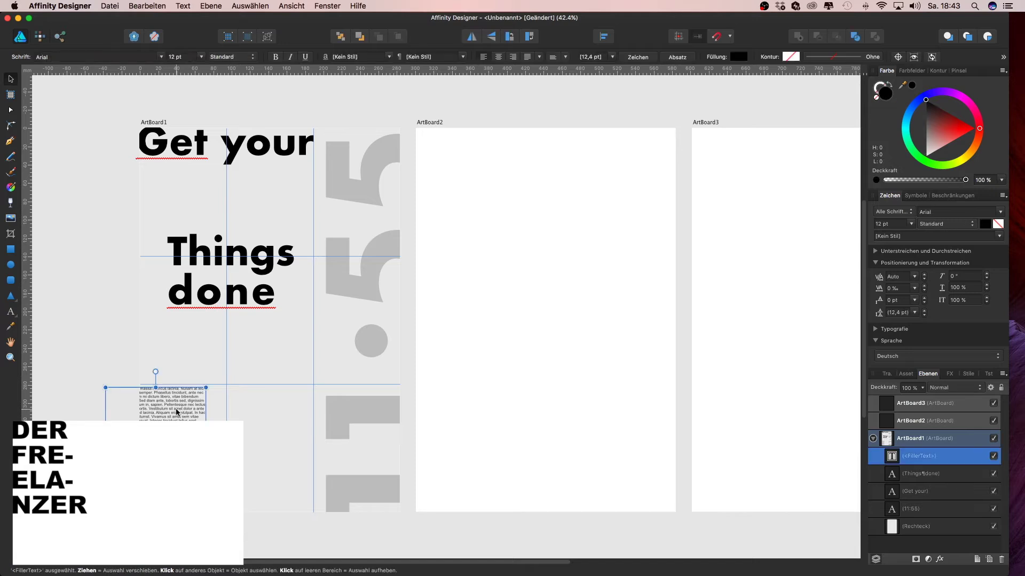
click(994, 456)
right_click(946, 508)
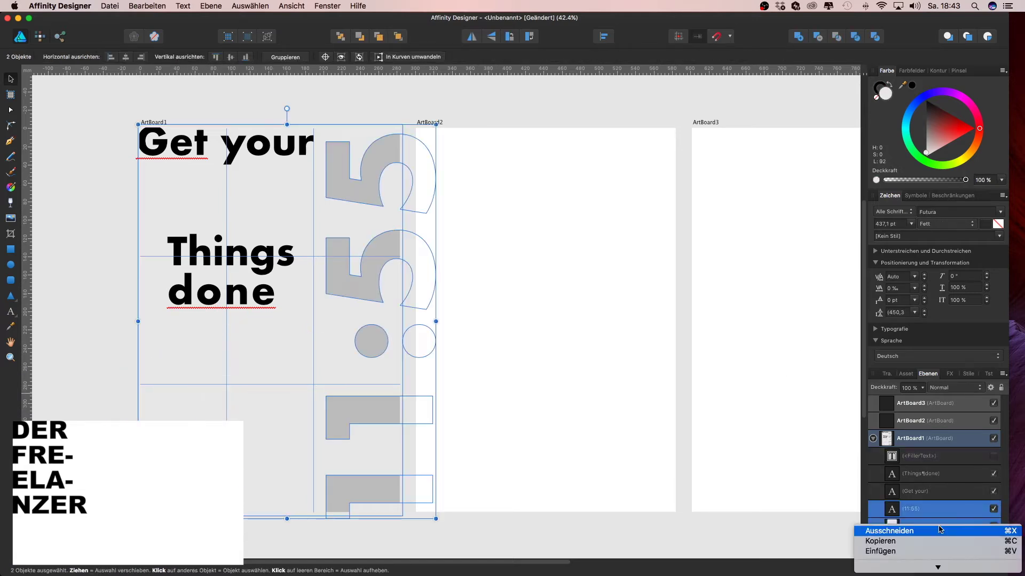
click(886, 482)
double_click(918, 509)
text(Hintergrund)
key(Return)
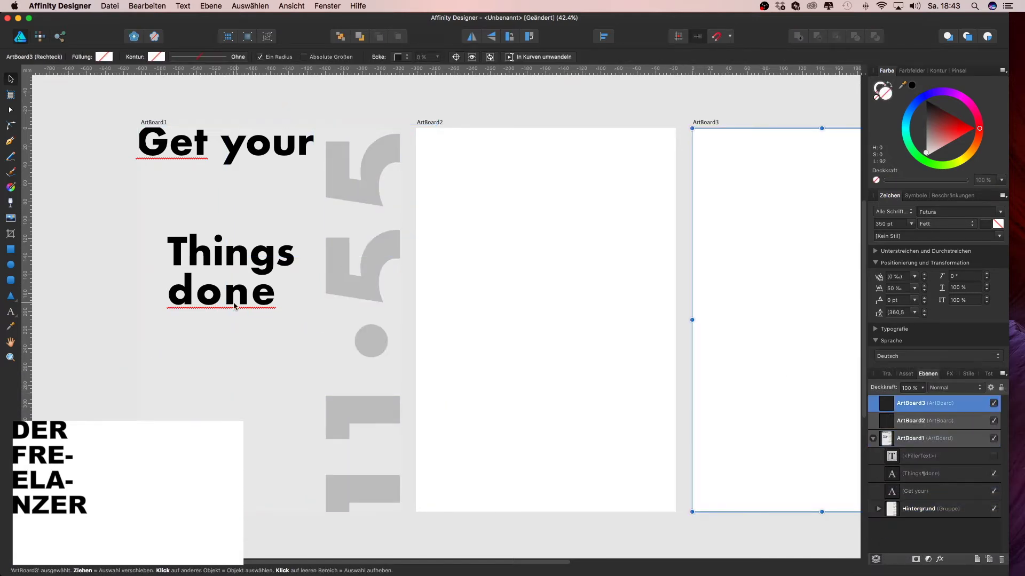
Add a pale grey '297x420' text label at the poster's lower left.
key(t)
click(198, 383)
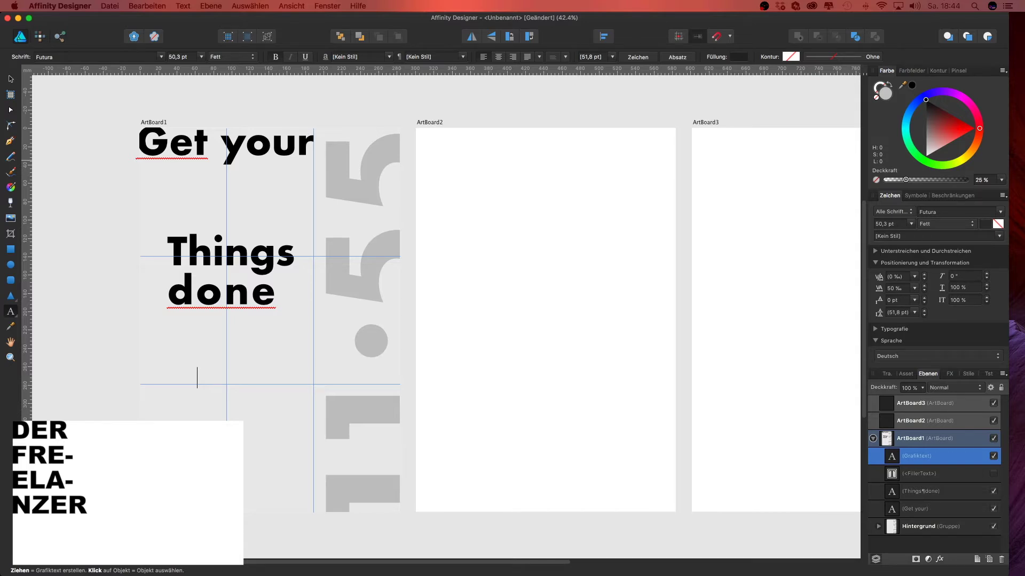
click(206, 377)
click(156, 398)
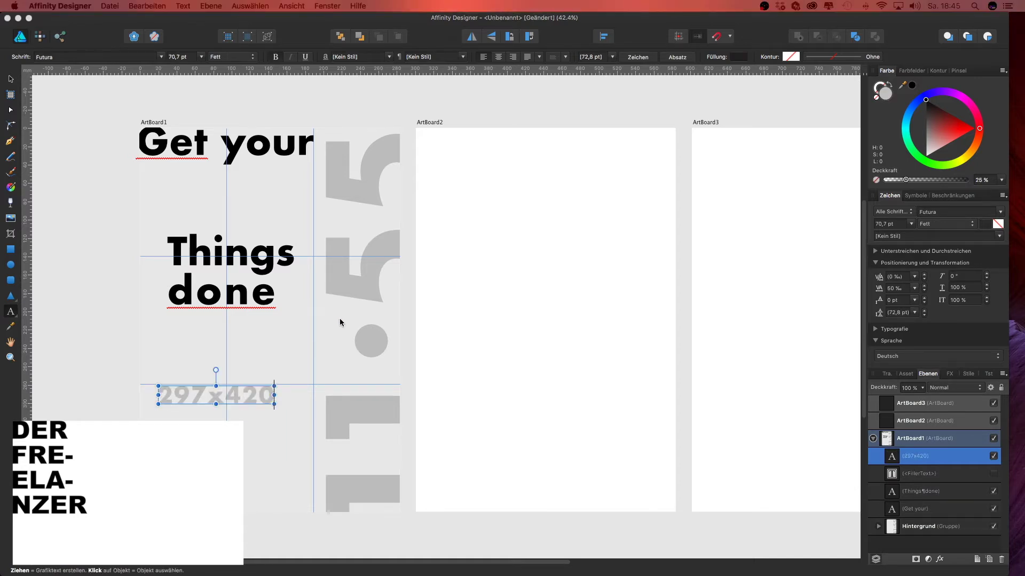
key(Escape)
key(Escape)
Save the document as Posterdesign.
key(super+s)
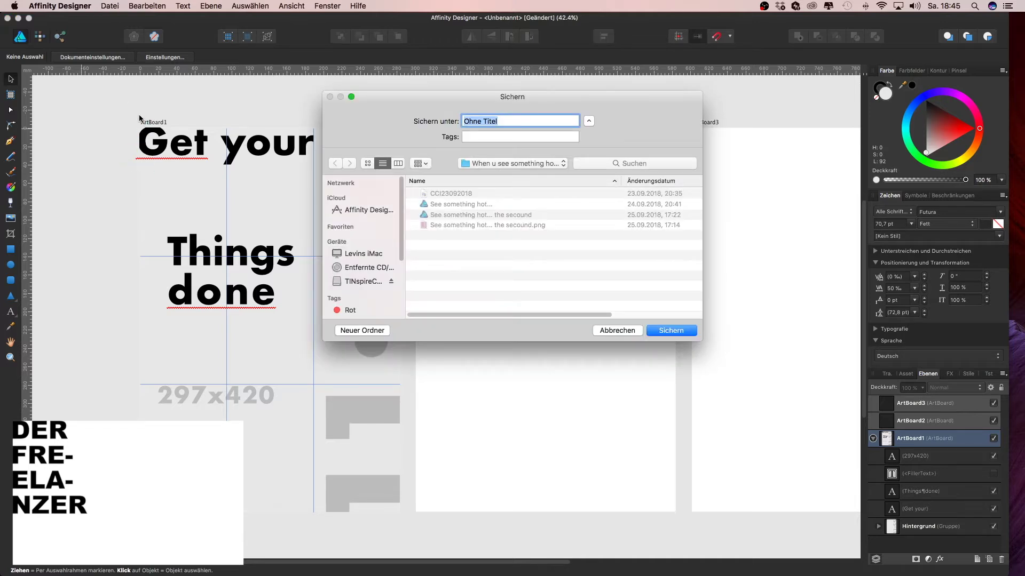
click(512, 164)
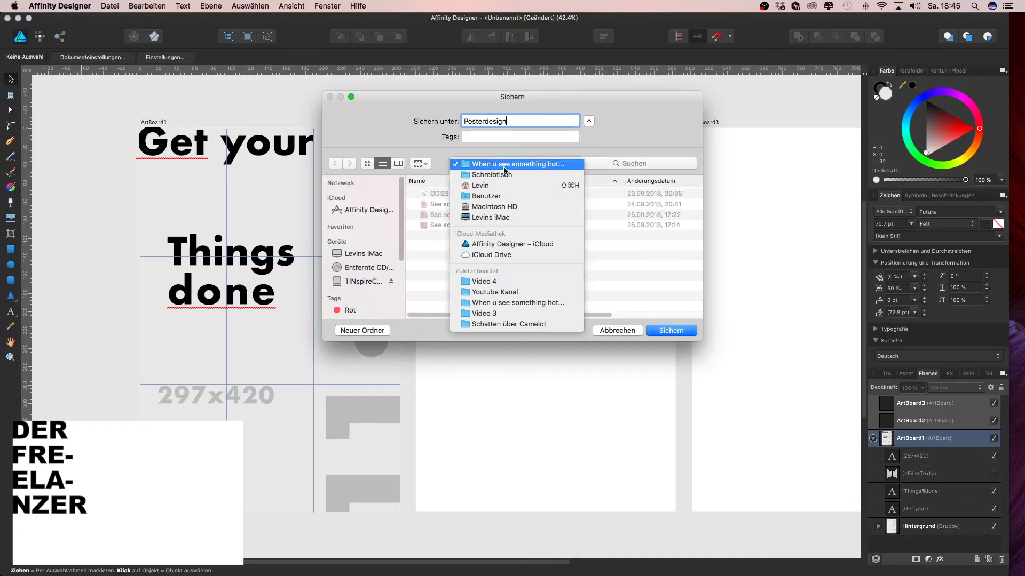
click(686, 332)
click(354, 251)
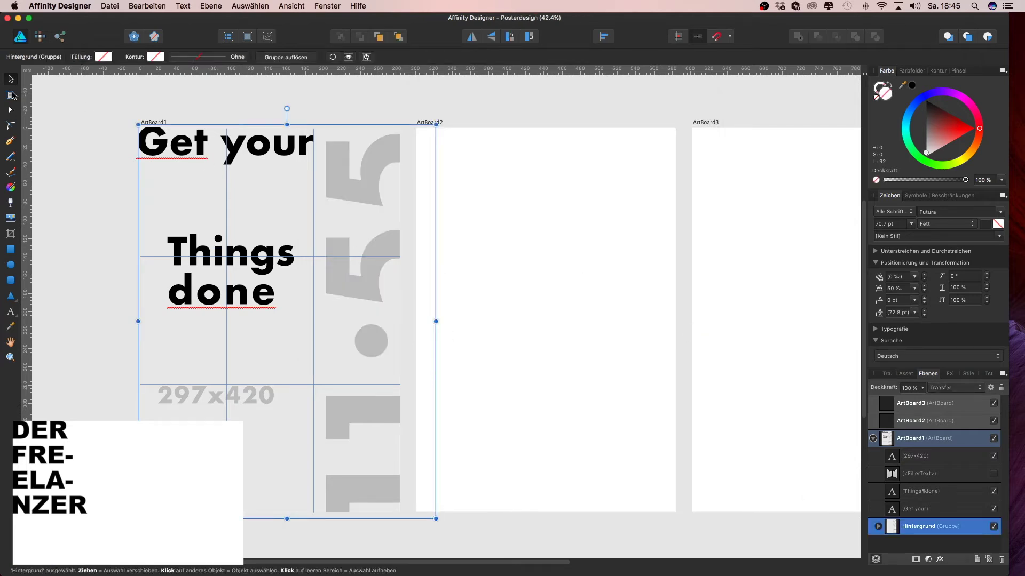
Resize ArtBoard1 to 297 mm wide by 420 mm high, undoing a mistaken 197 mm width.
click(11, 95)
click(884, 375)
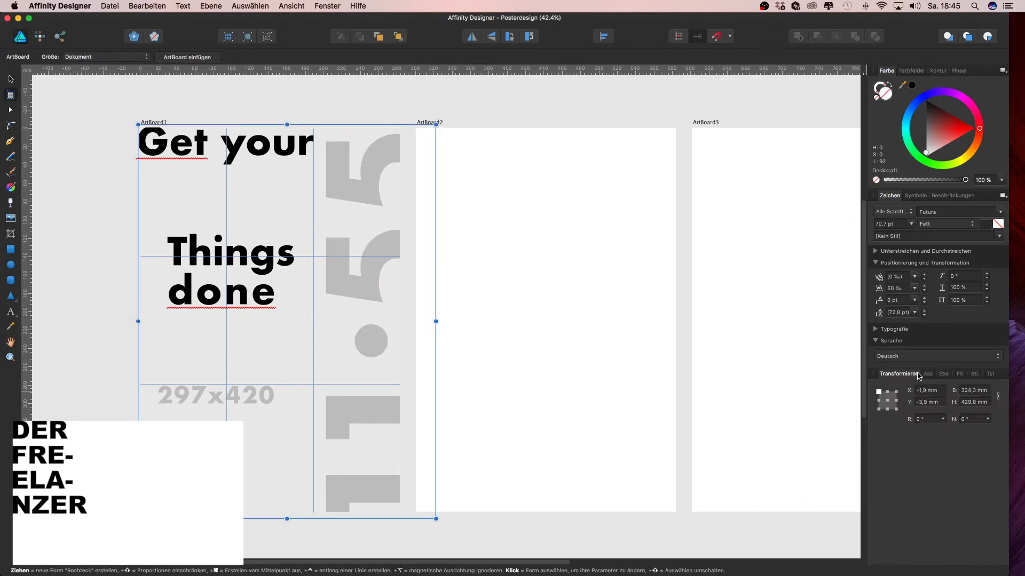
key(Tab)
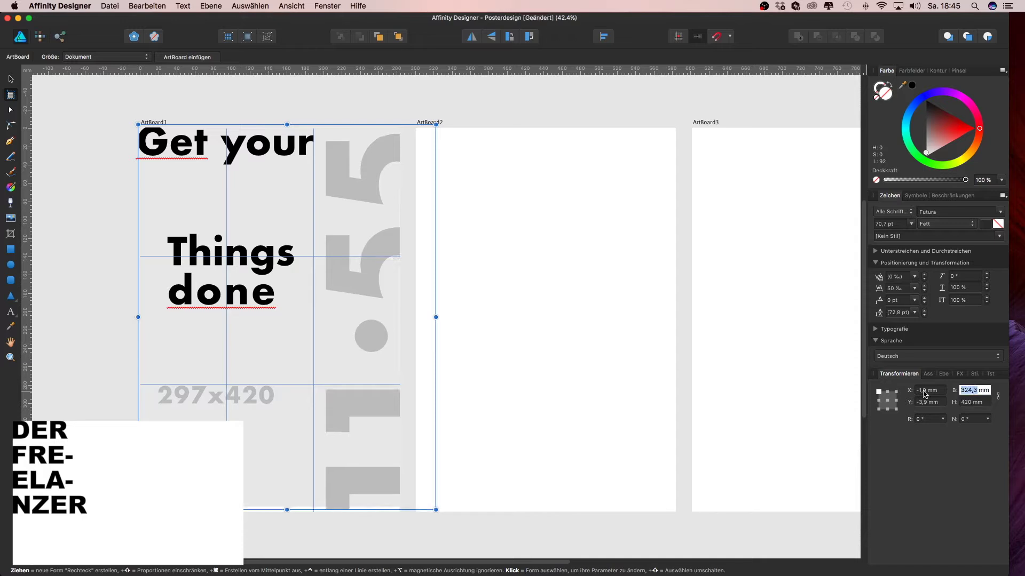
text(97)
key(Return)
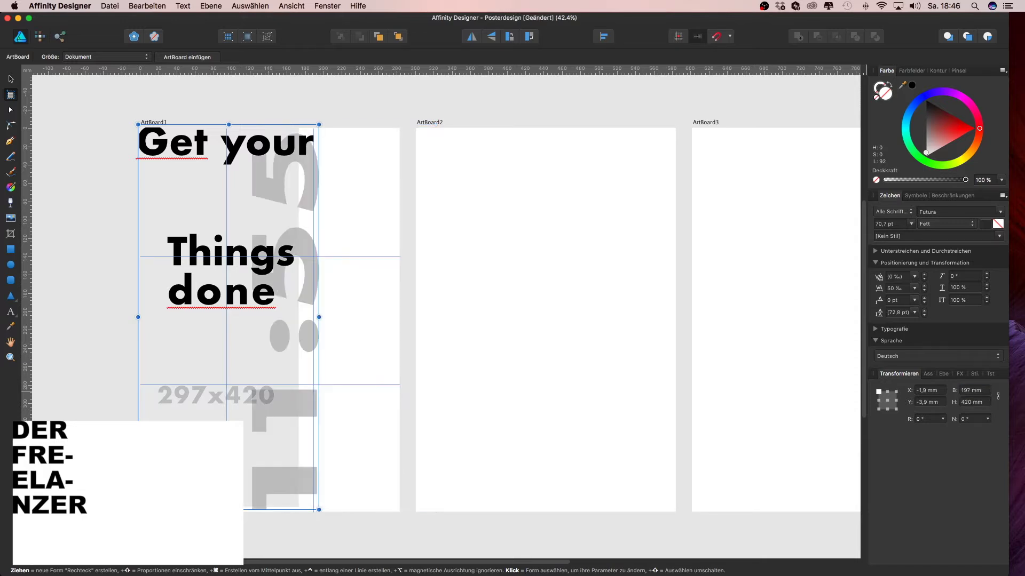
key(super+z)
key(super+z)
key(super+z)
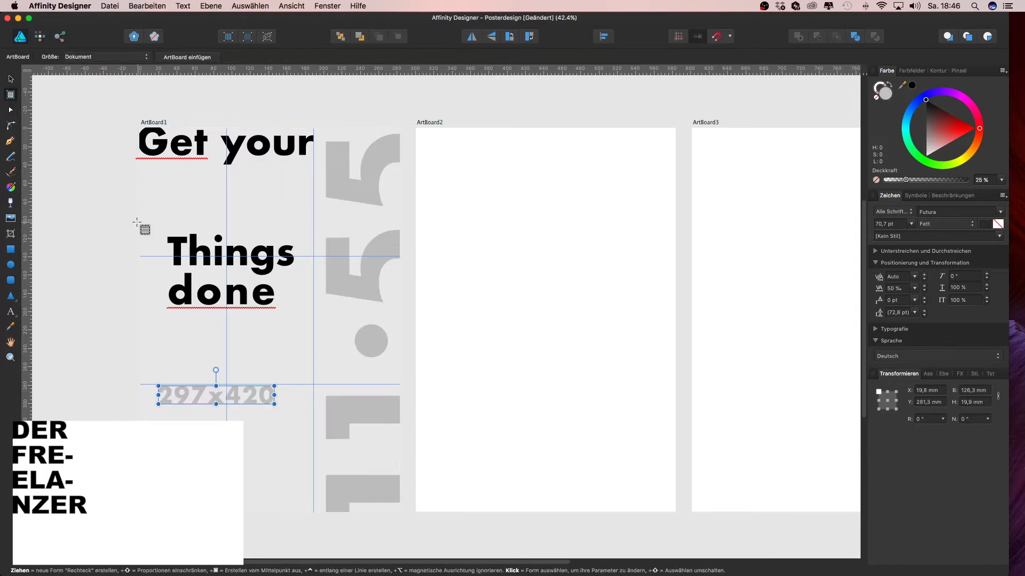
key(super+z)
text(2)
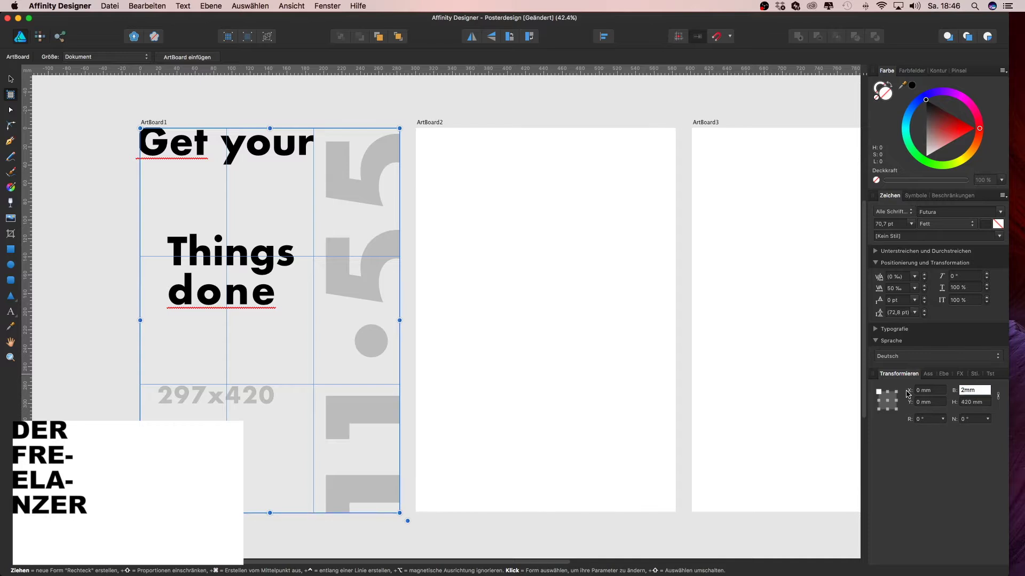
text(97)
key(Return)
key(v)
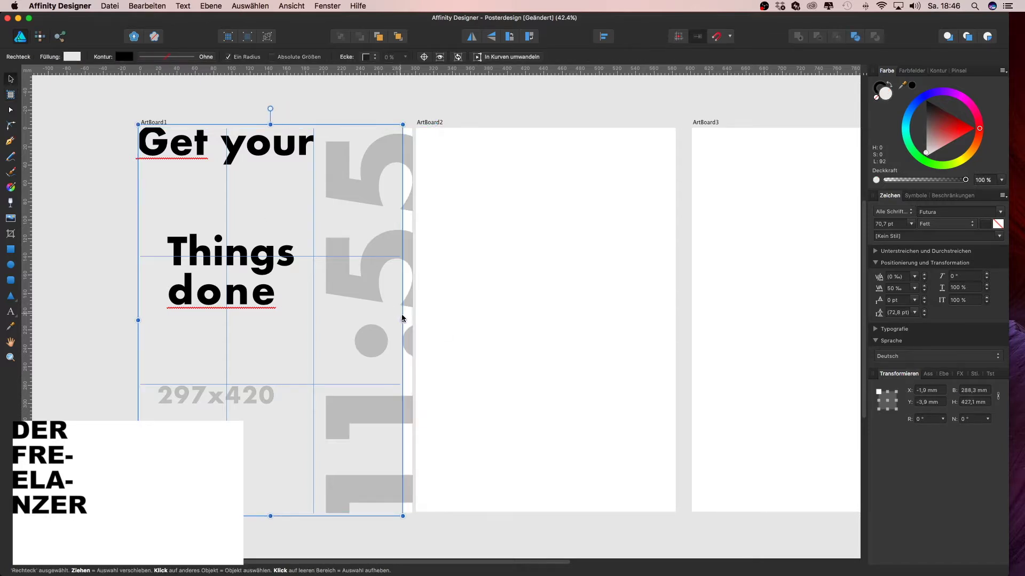
key(Escape)
Separate 'x420' from the size label and set the '297' text to 16 pt.
double_click(198, 393)
drag(208, 395, 306, 386)
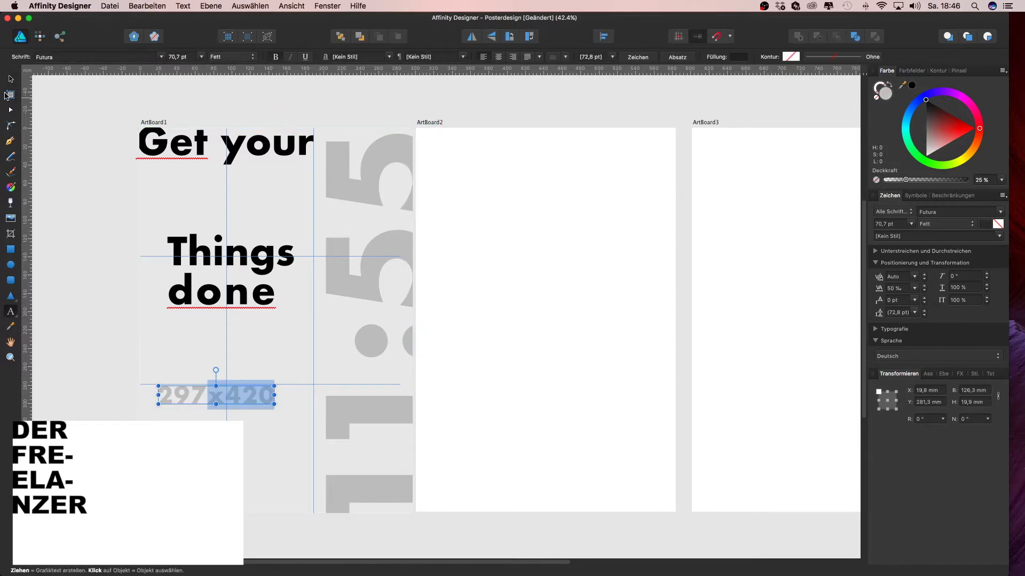
click(12, 80)
key(Escape)
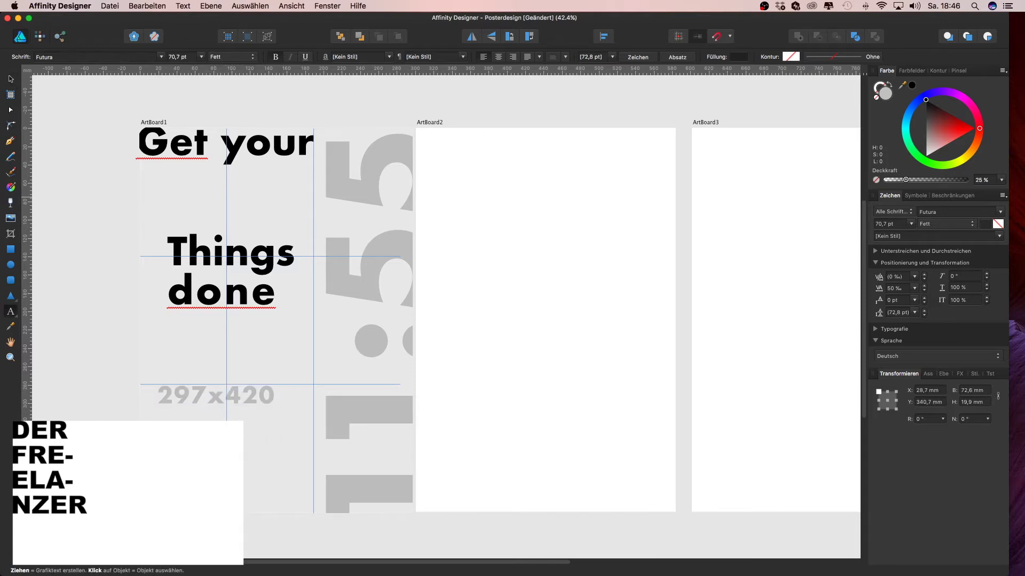
click(213, 395)
key(ctrl+z)
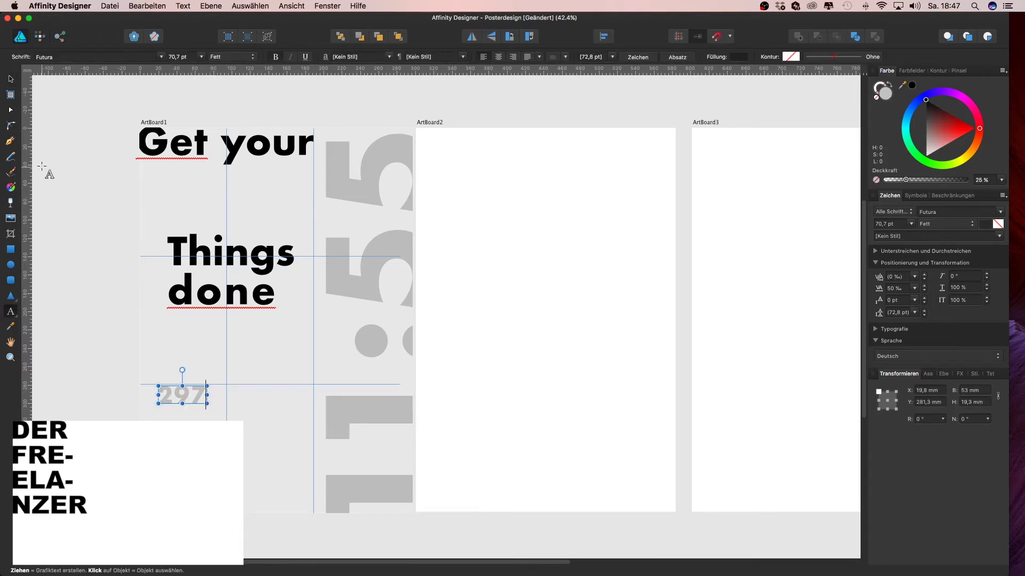
double_click(181, 395)
click(202, 56)
click(183, 200)
click(201, 57)
click(184, 199)
scroll(270, 404, up, 5)
key(Escape)
Rotate 'x420' to stand vertically beside '297' near the artboard's bottom.
mouse_move(224, 241)
mouse_down()
mouse_move(170, 272)
mouse_move(256, 183)
mouse_up()
mouse_move(230, 271)
mouse_down()
mouse_move(275, 378)
mouse_move(309, 361)
mouse_up()
drag(245, 355, 197, 409)
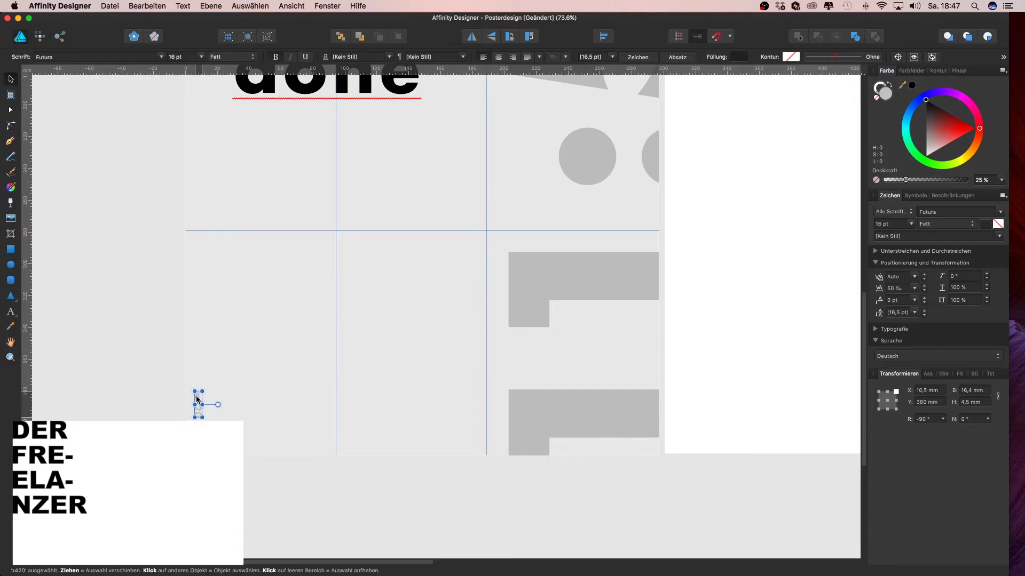
click(174, 387)
key(m)
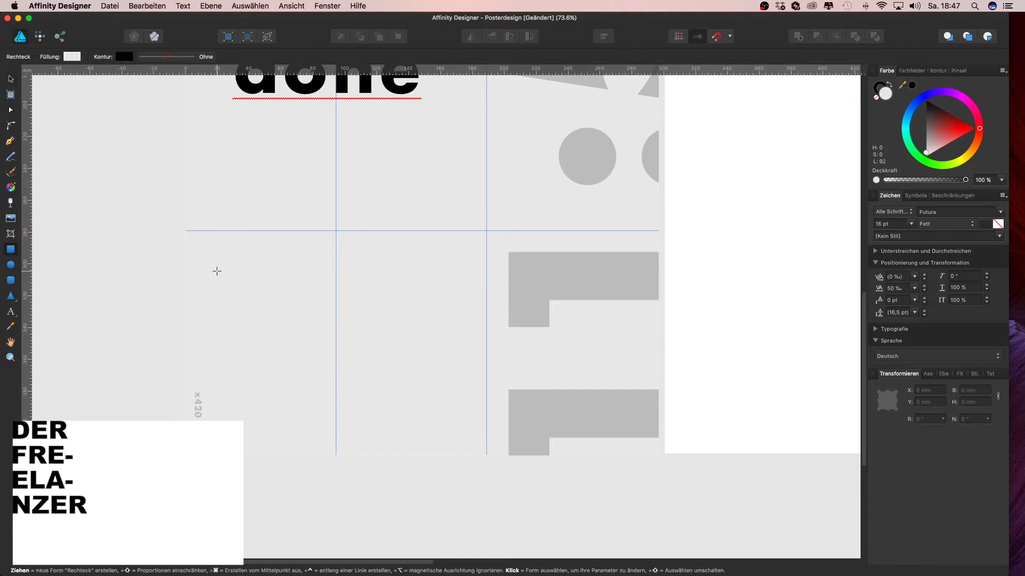
key(v)
Add ruler guides at the lower left and align '297' and 'x420' to them.
drag(102, 71, 271, 437)
drag(195, 170, 207, 171)
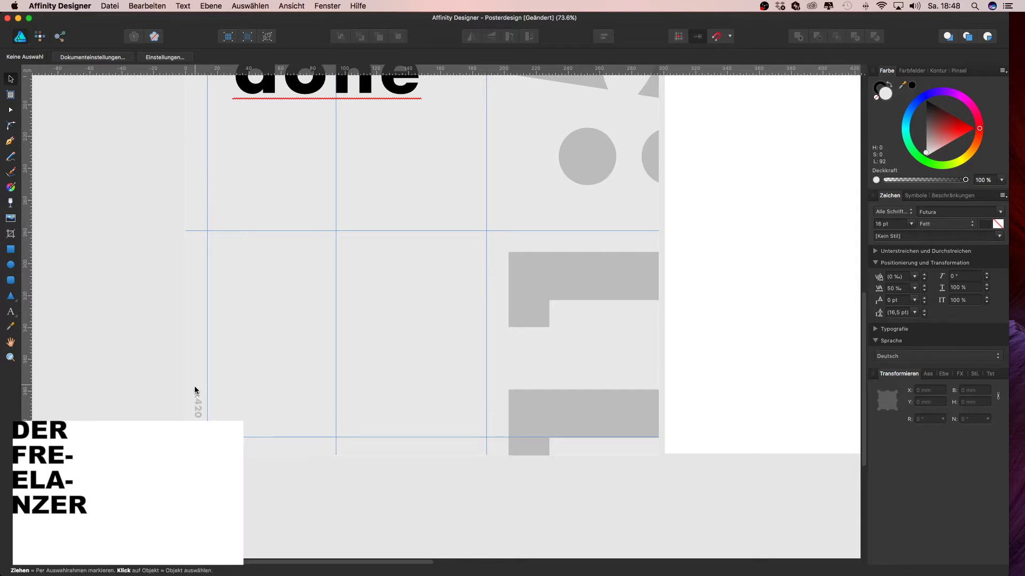
drag(195, 390, 208, 405)
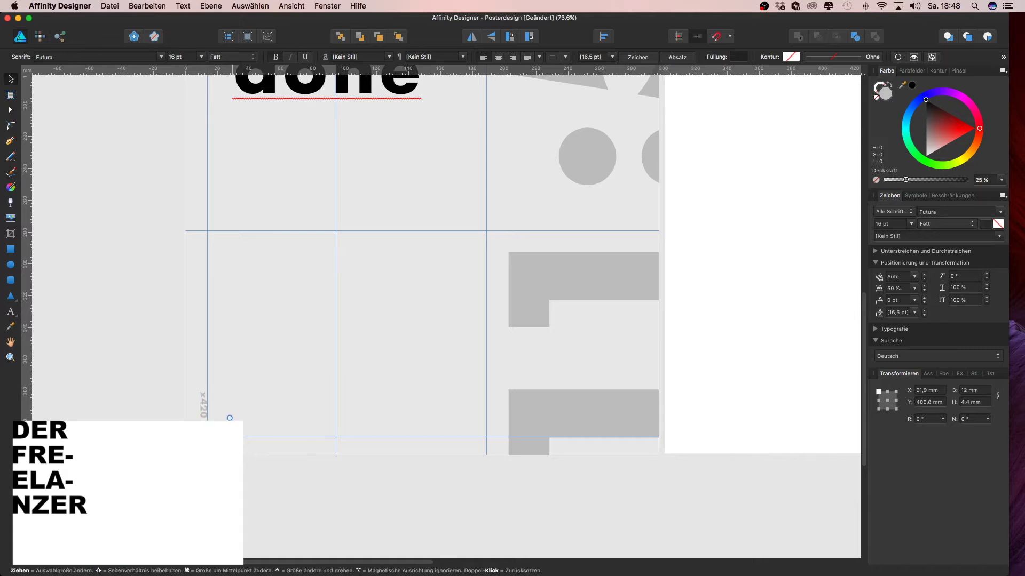
scroll(176, 419, up, 5)
click(302, 448)
click(237, 373)
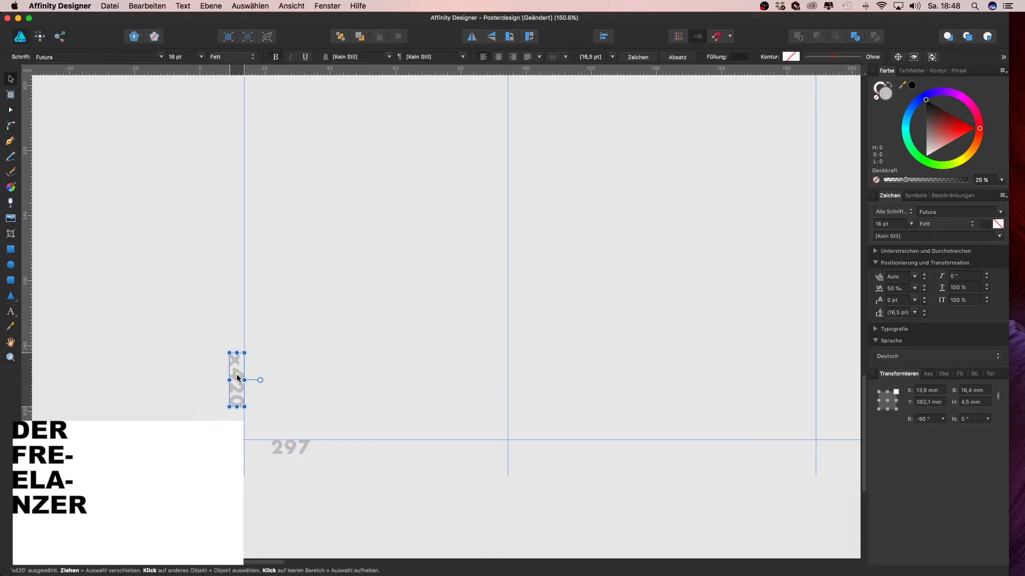
drag(237, 380, 238, 378)
drag(27, 222, 271, 272)
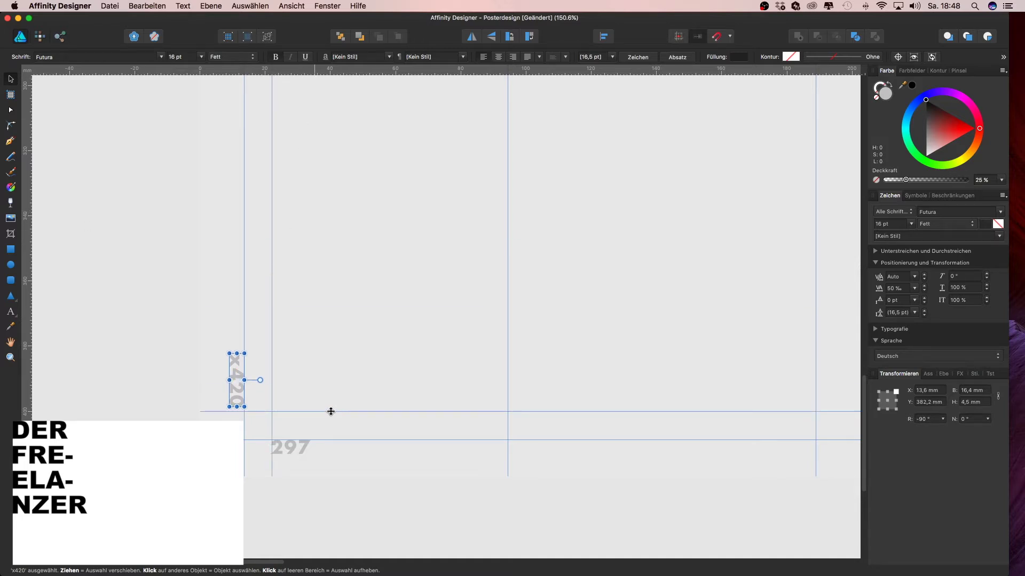
drag(234, 375, 236, 377)
click(165, 350)
scroll(160, 331, down, 3)
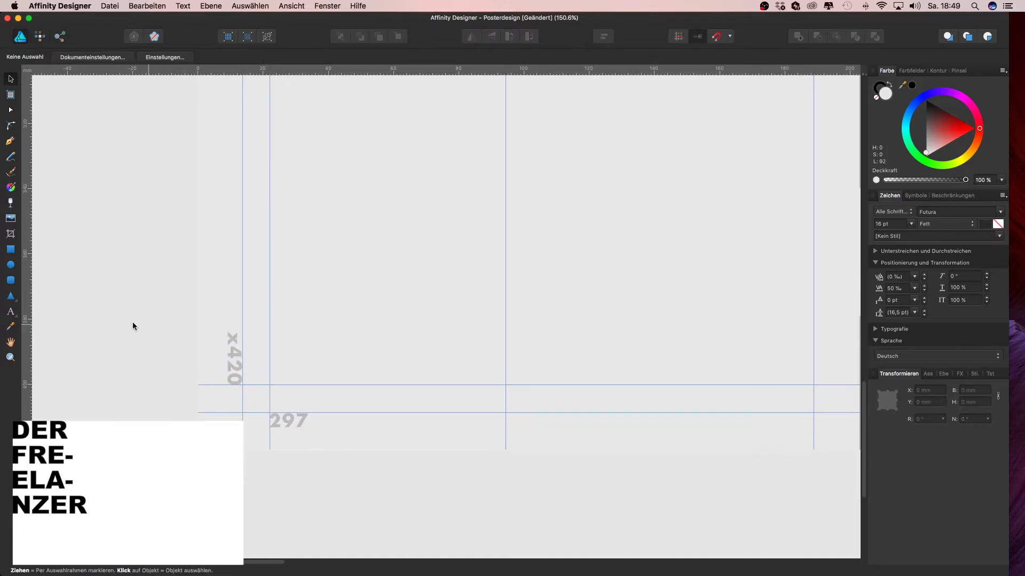
scroll(222, 300, right, 5)
scroll(222, 300, right, 5)
Draw a small rectangle right of the '297' label and fill it light grey (RGB 235).
key(m)
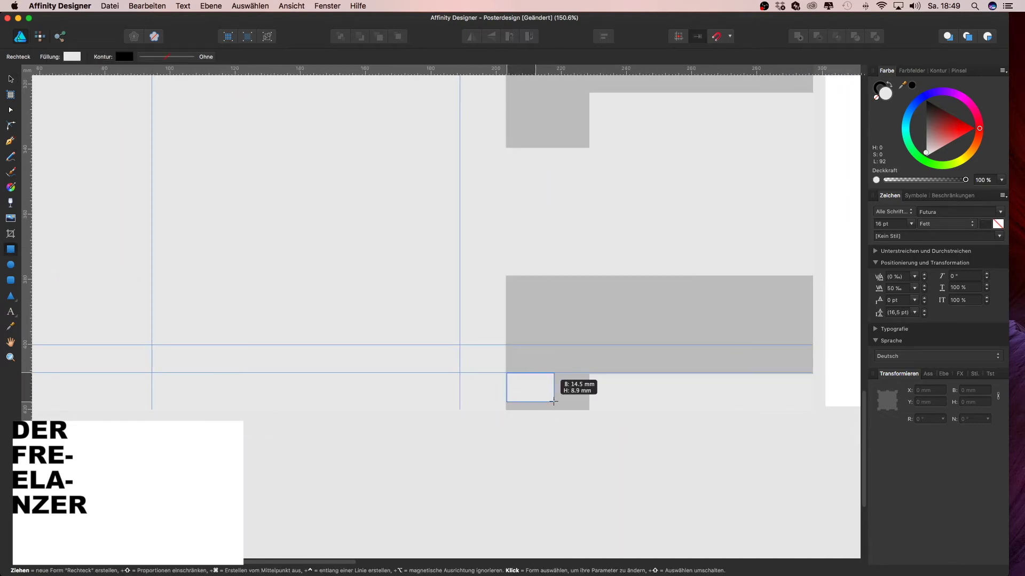
mouse_move(549, 400)
mouse_down()
mouse_move(589, 412)
mouse_move(356, 388)
mouse_up()
key(v)
click(72, 57)
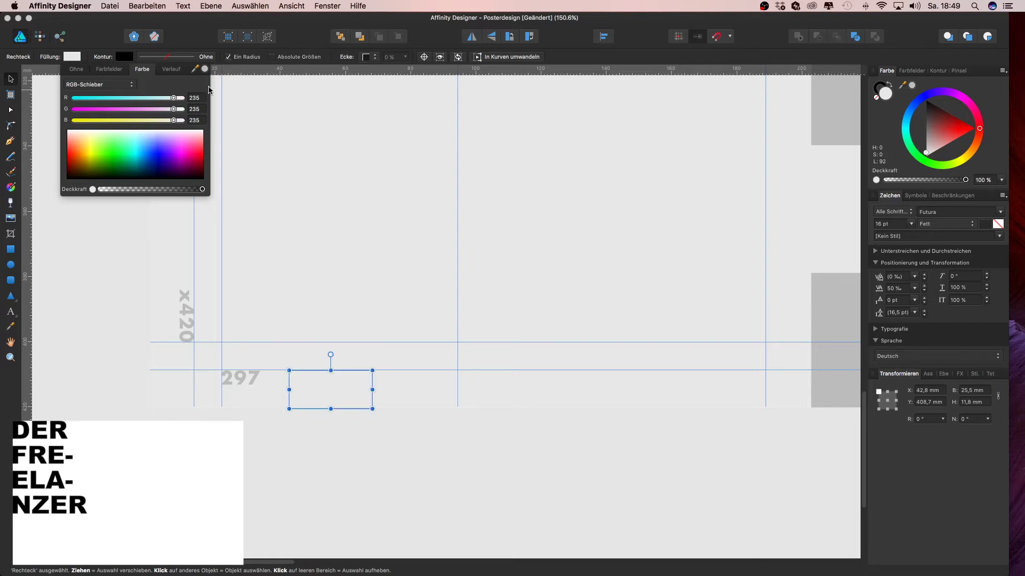
Zoom in to inspect the grey rectangle and the '297' label.
key(z)
drag(341, 394, 571, 389)
click(228, 347)
scroll(228, 347, down, 3)
key(v)
click(489, 294)
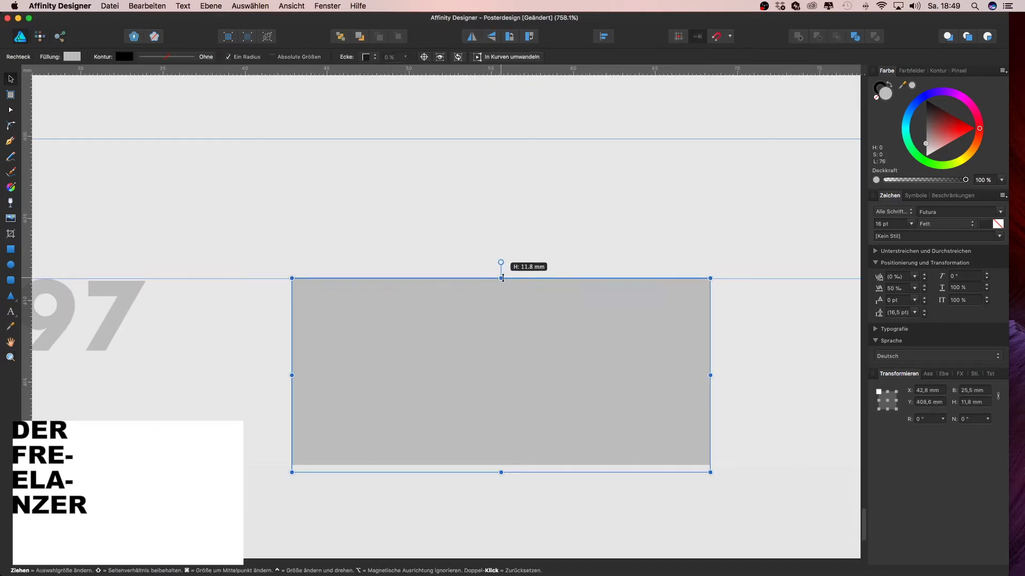
scroll(462, 331, down, 3)
click(387, 331)
key(z)
click(602, 336)
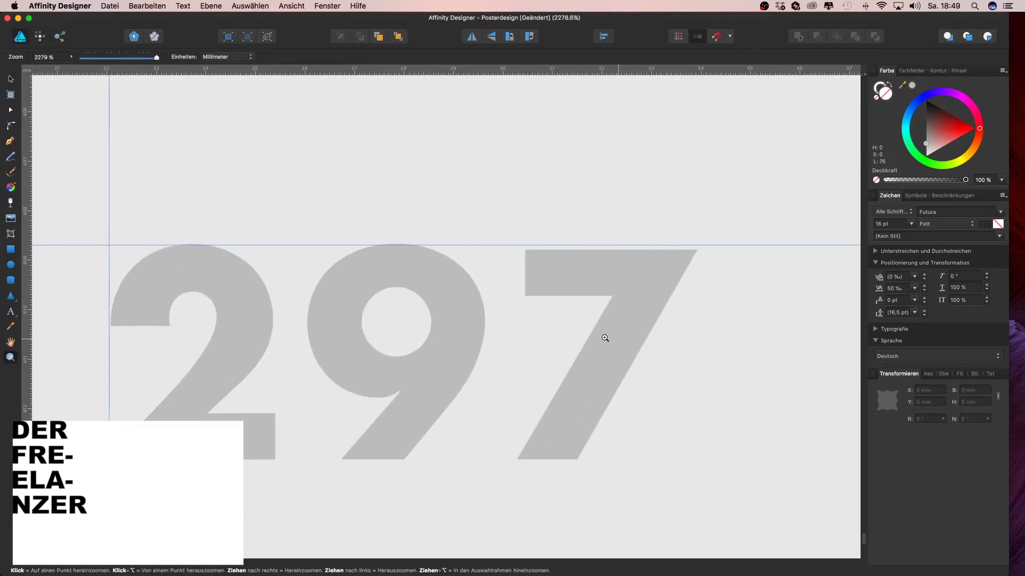
Convert the '297' label to curves and select the top-bar nodes of the 7.
drag(619, 339, 375, 352)
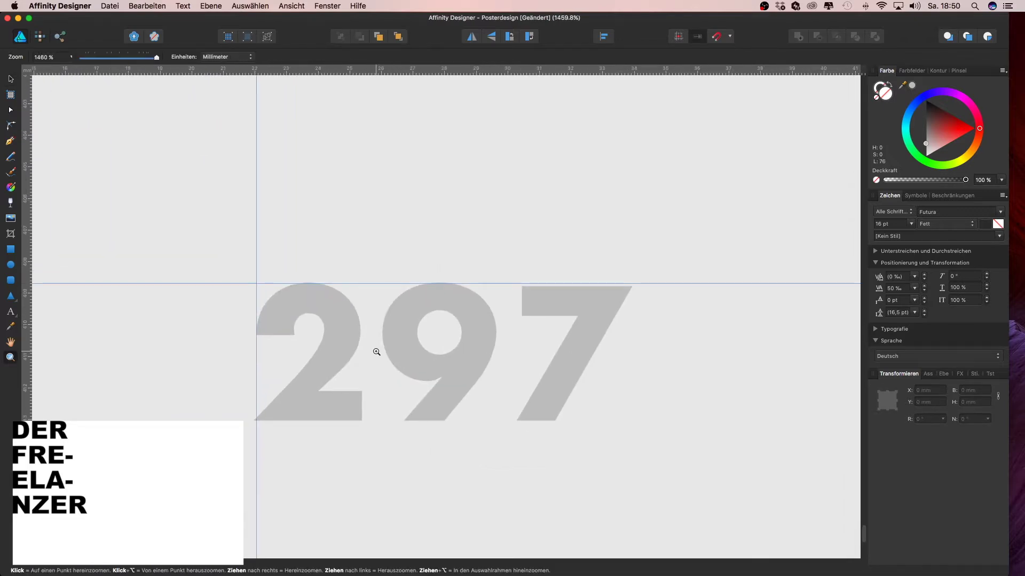
key(v)
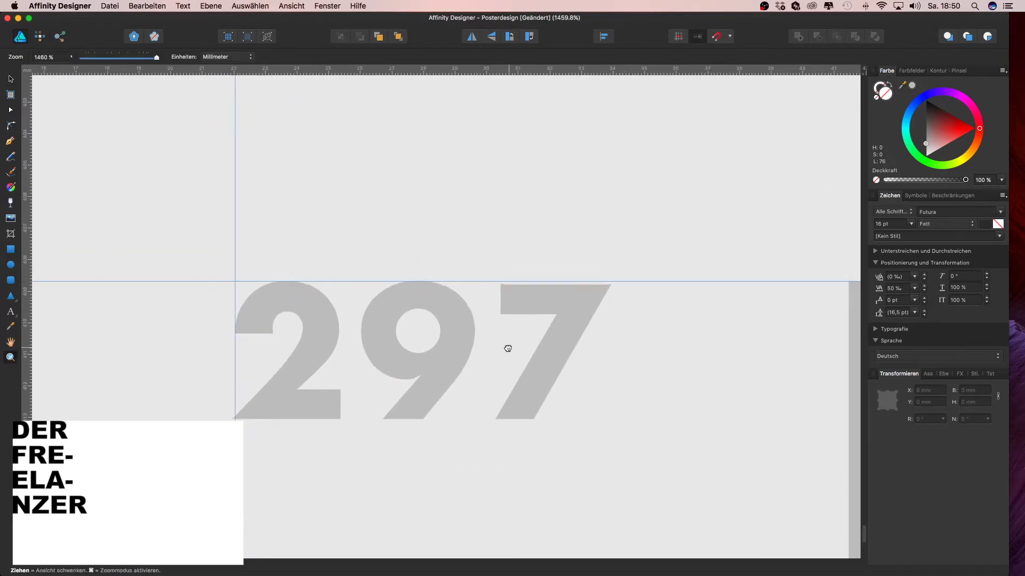
click(504, 347)
click(577, 250)
click(409, 301)
right_click(410, 295)
click(475, 473)
drag(485, 325, 622, 274)
scroll(716, 338, up, 5)
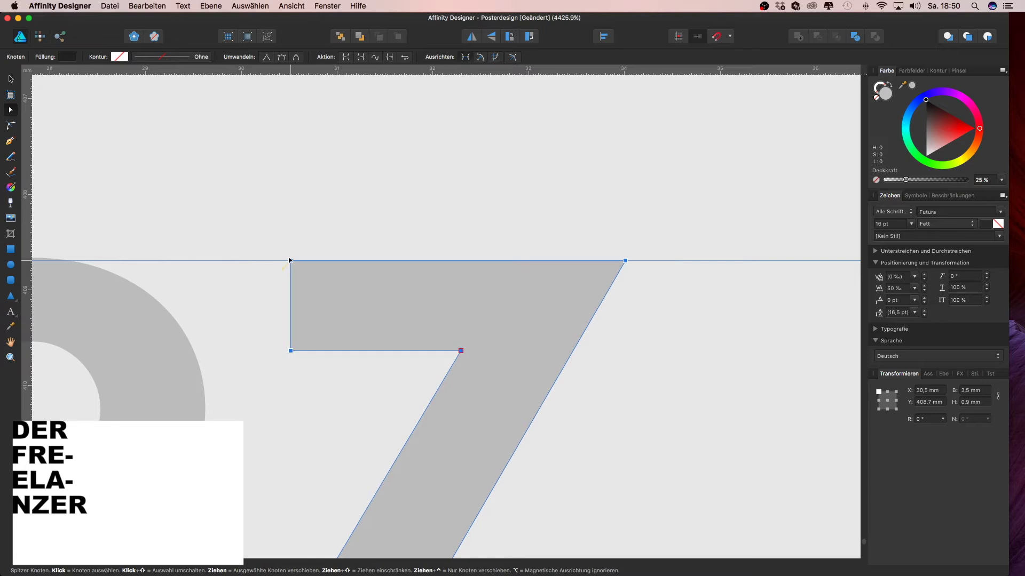
scroll(334, 329, down, 10)
scroll(334, 329, up, 3)
scroll(338, 270, up, 2)
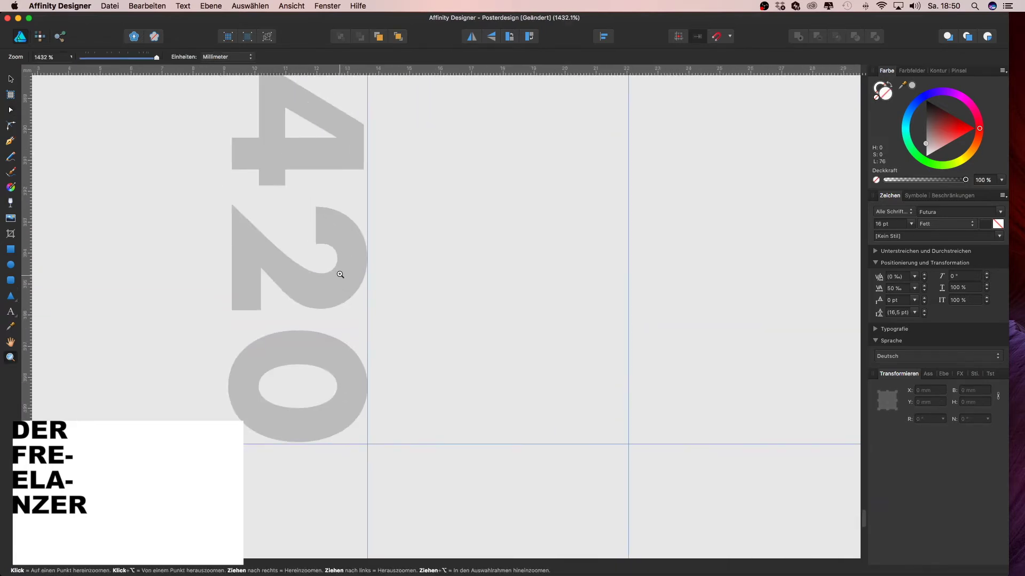
Convert the vertical 'x420' label to curves and inspect the nodes of the 4.
click(345, 279)
key(super+Return)
scroll(347, 267, up, 3)
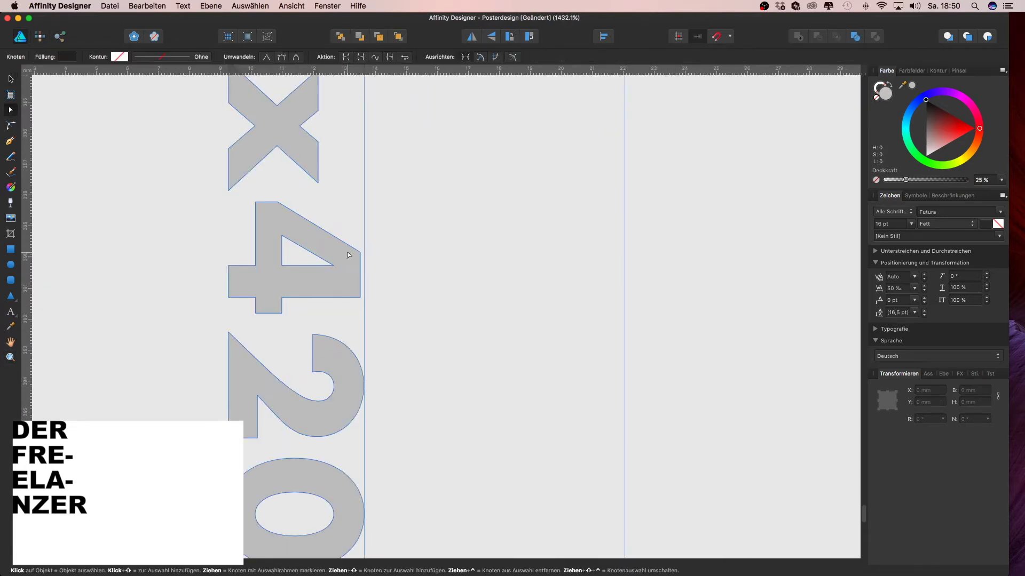
click(354, 251)
shift+click(334, 266)
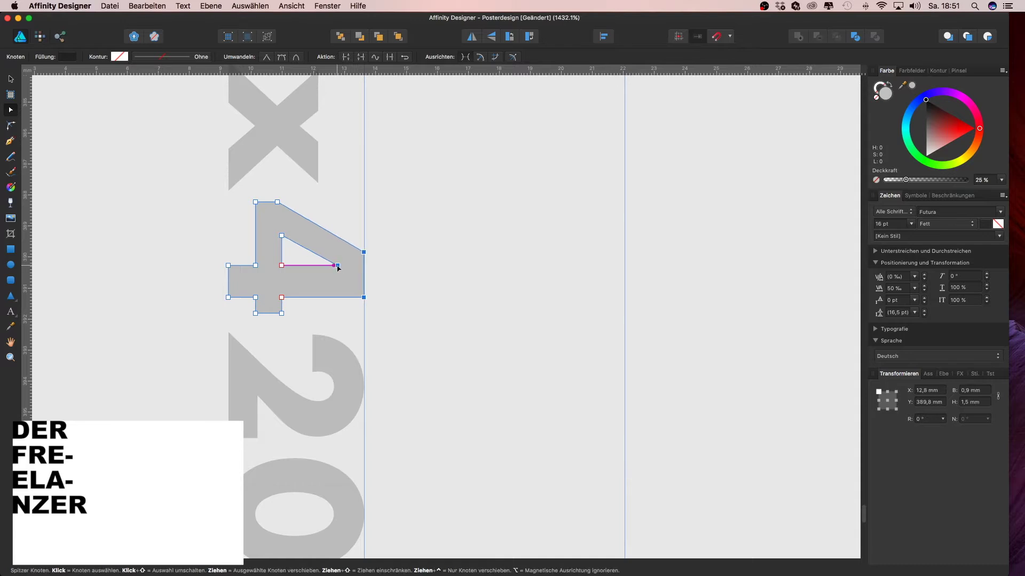
click(437, 254)
scroll(245, 268, down, 2)
scroll(322, 306, down, 3)
scroll(255, 327, down, 1)
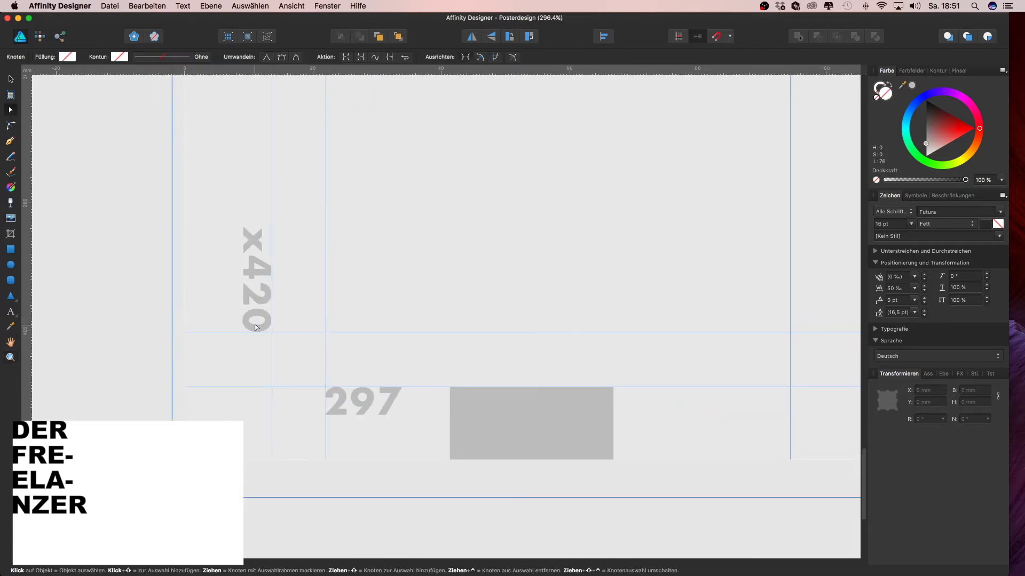
key(z)
scroll(255, 328, down, 2)
scroll(359, 347, down, 2)
scroll(279, 414, down, 2)
scroll(291, 370, down, 1)
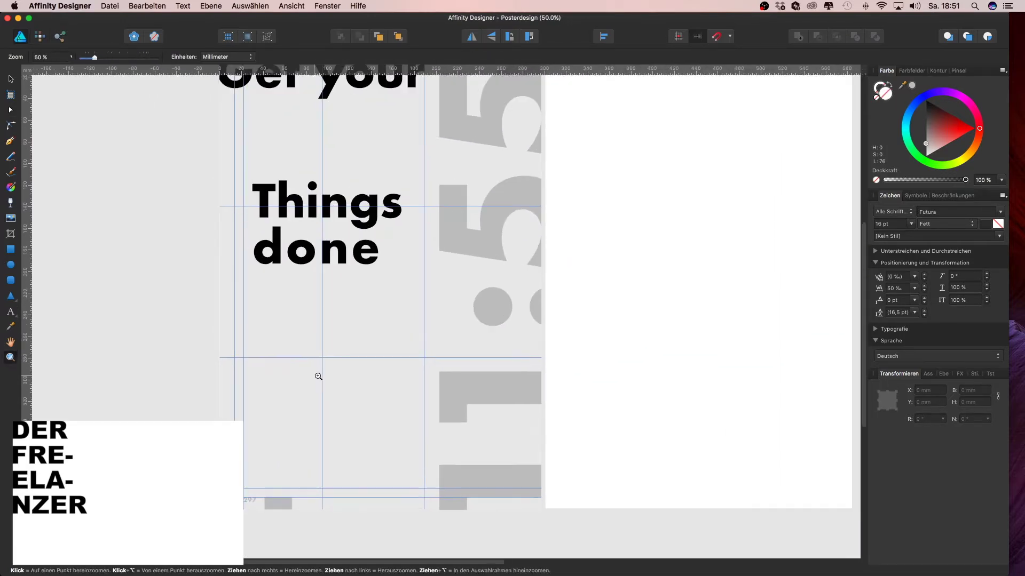
Move 'Things done' slightly lower and reduce its opacity to 80%.
scroll(301, 374, down, 2)
key(v)
click(358, 414)
click(178, 365)
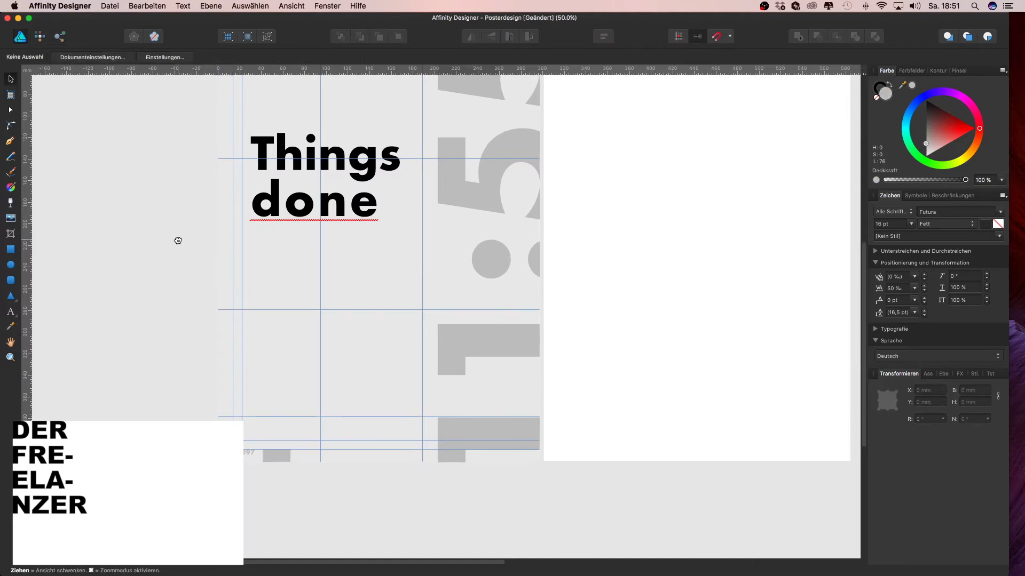
scroll(179, 237, up, 5)
click(243, 240)
scroll(228, 250, up, 2)
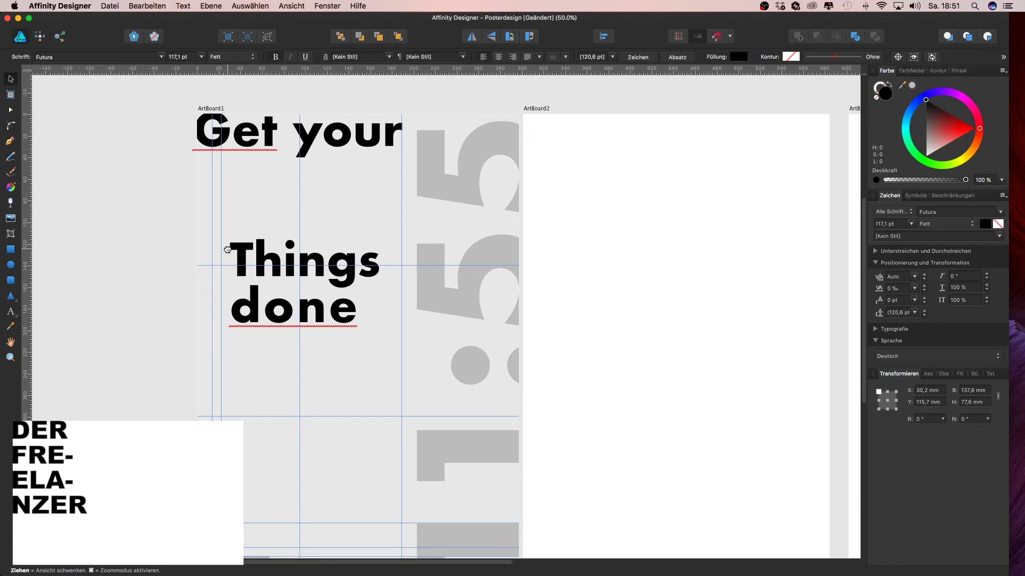
drag(317, 277, 314, 290)
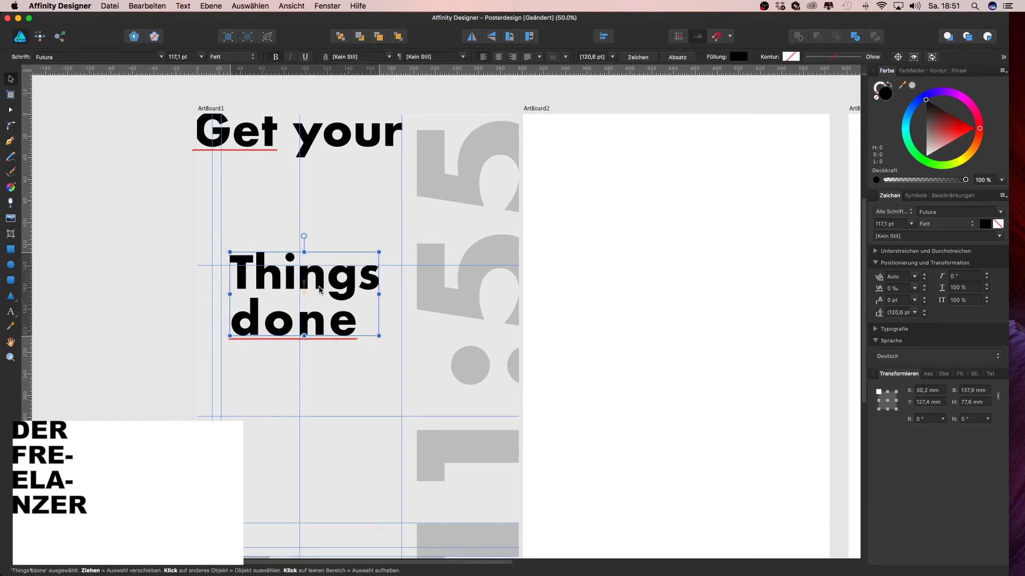
scroll(314, 290, up, 1)
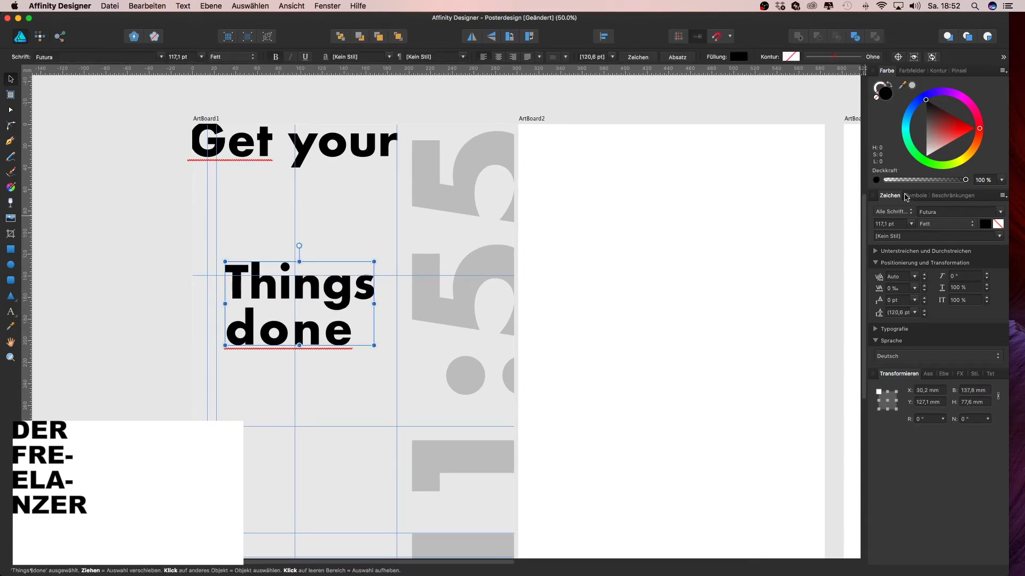
drag(964, 179, 950, 180)
Give 'Get your' the same reduced opacity.
click(376, 153)
click(983, 180)
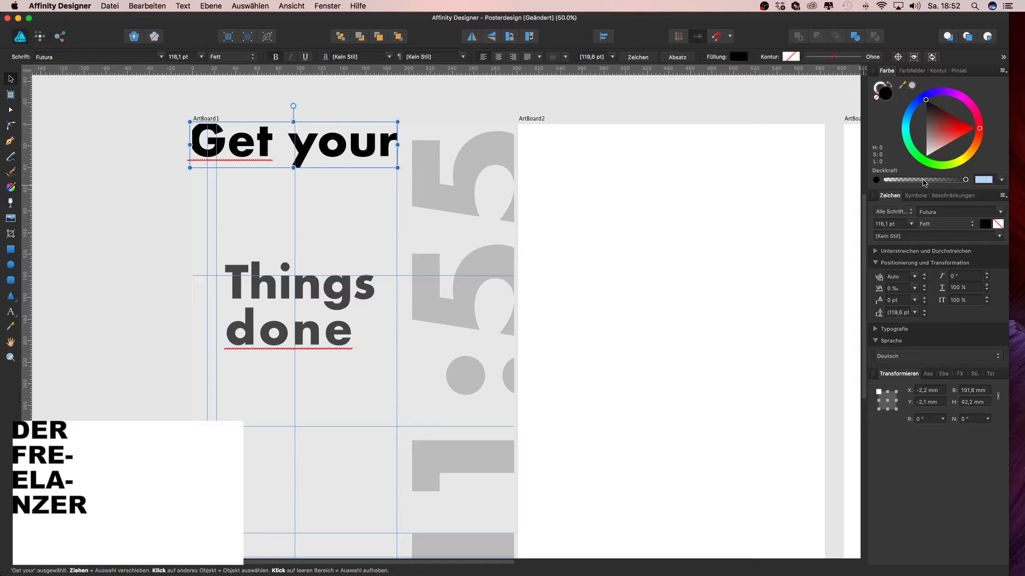
click(581, 103)
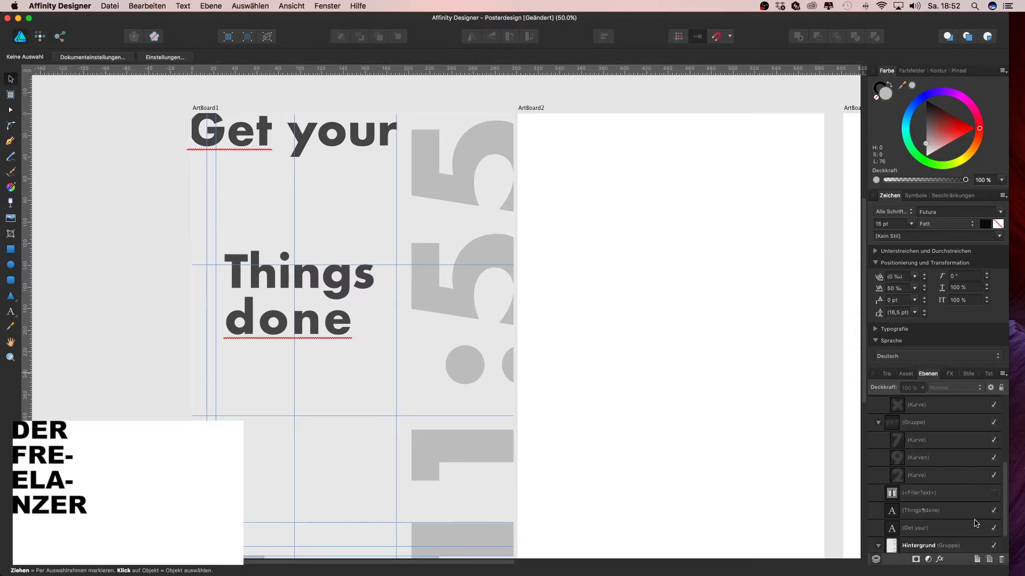
Make the filler text frame narrower and adjust its edges.
click(418, 383)
drag(476, 394, 442, 412)
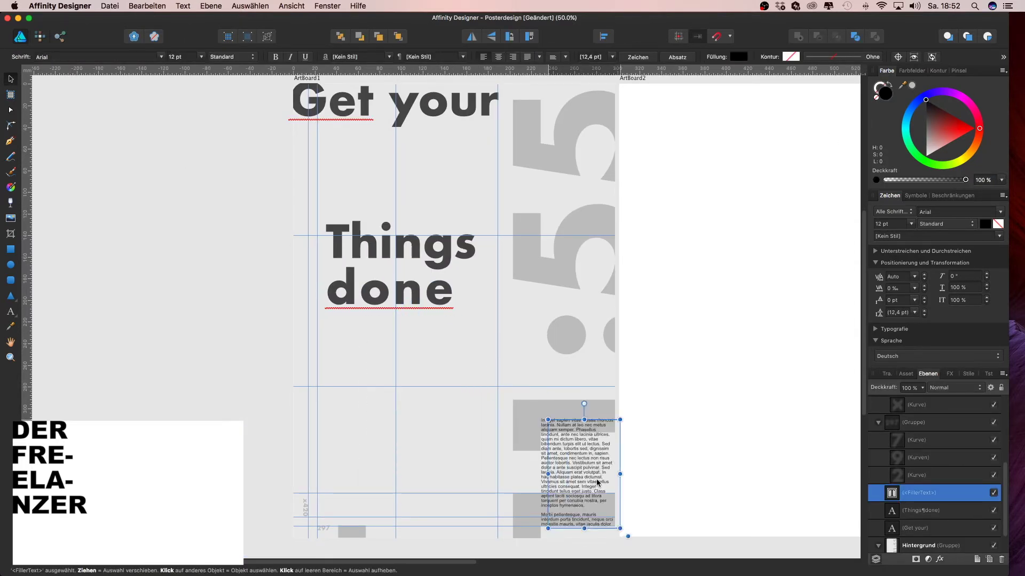
drag(401, 376, 554, 460)
drag(549, 400, 549, 432)
drag(585, 470, 618, 470)
scroll(618, 471, right, 3)
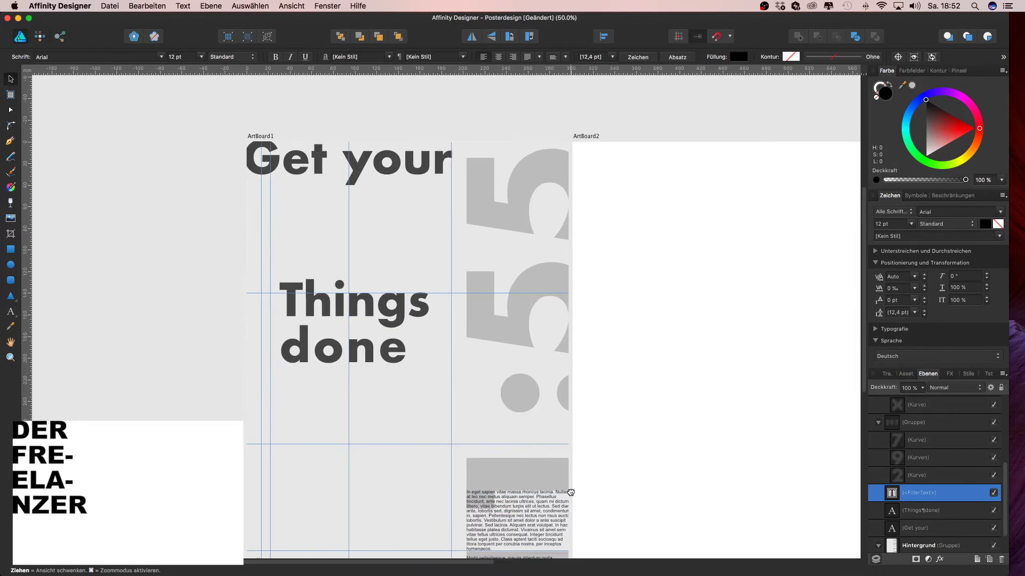
Nudge the large 11:55 inside the background group slightly right.
click(877, 422)
click(916, 528)
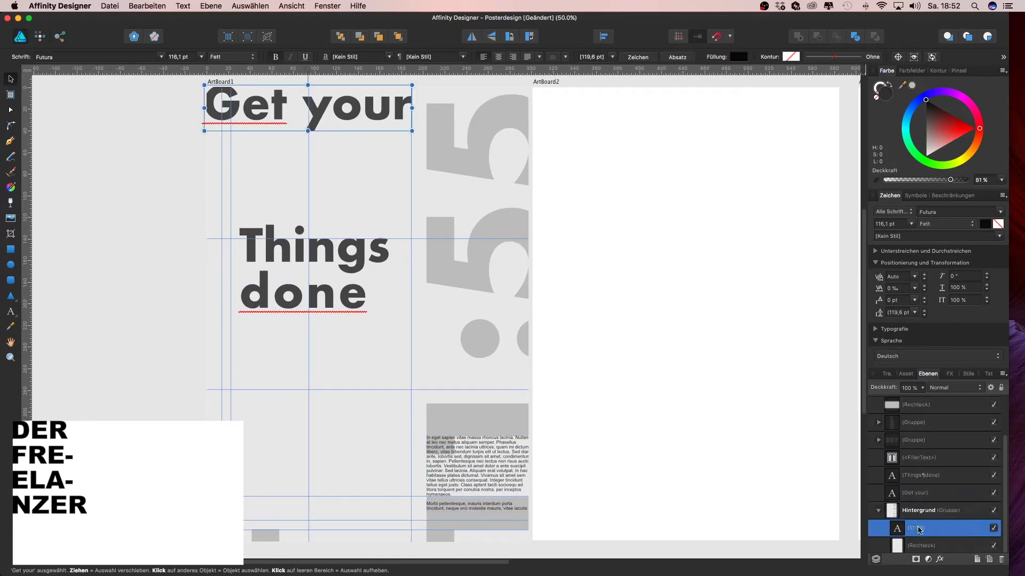
drag(487, 341, 496, 341)
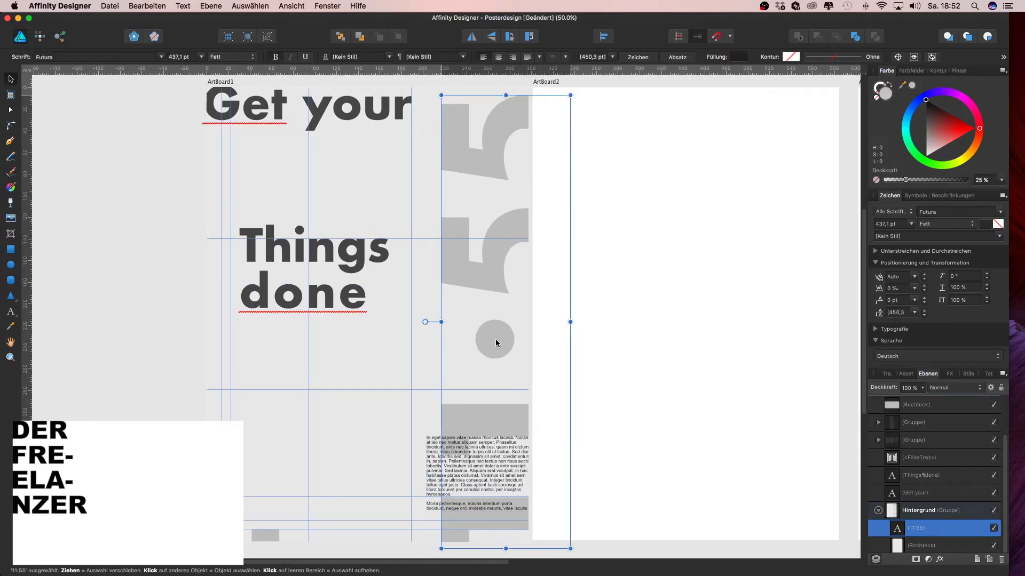
Move the filler text block beneath 'Things done'.
click(468, 447)
drag(468, 446, 376, 420)
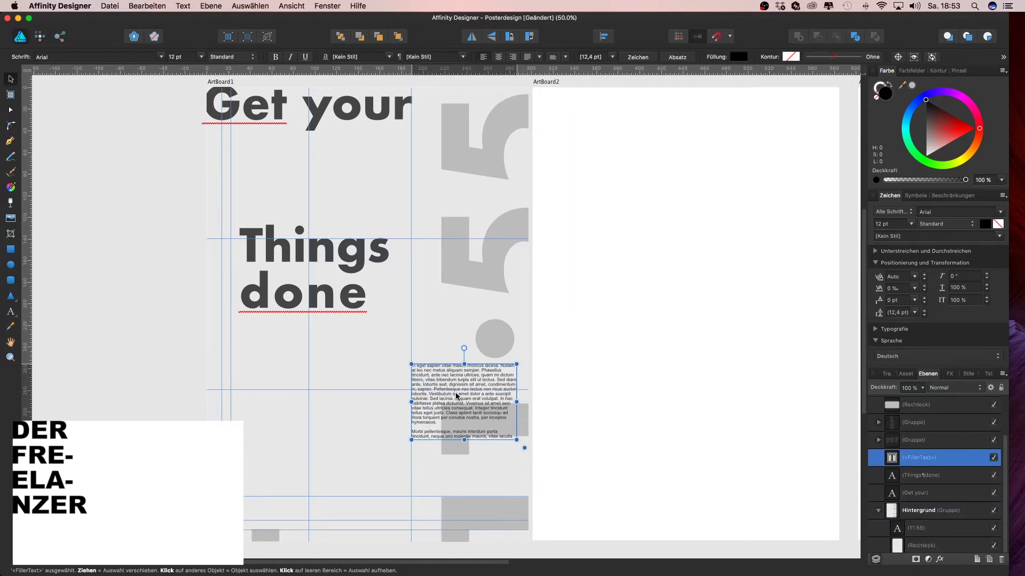
key(Escape)
key(z)
scroll(279, 362, down, 2)
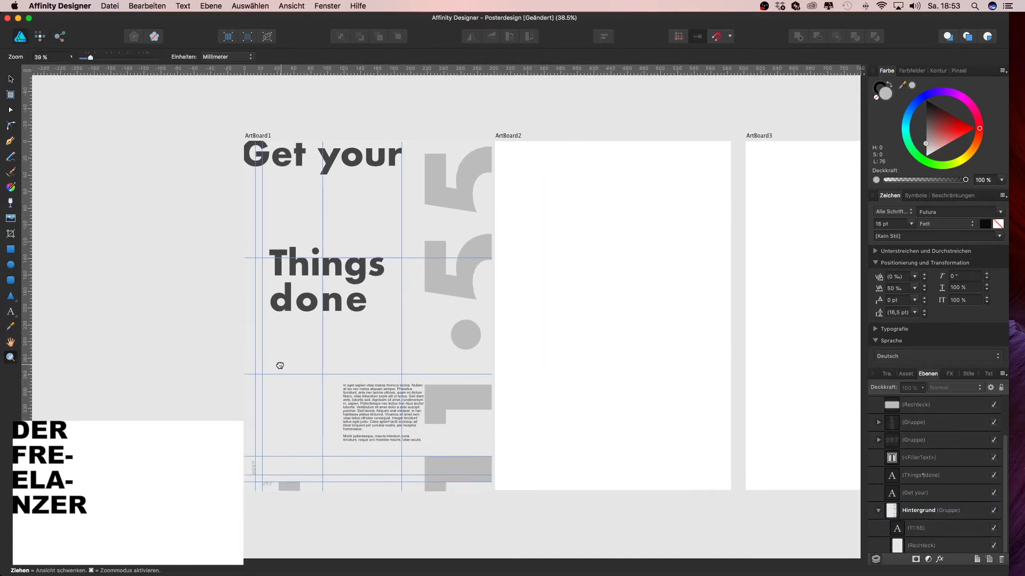
Paste the headline into ArtBoard2, then delete that second artboard.
scroll(272, 364, up, 2)
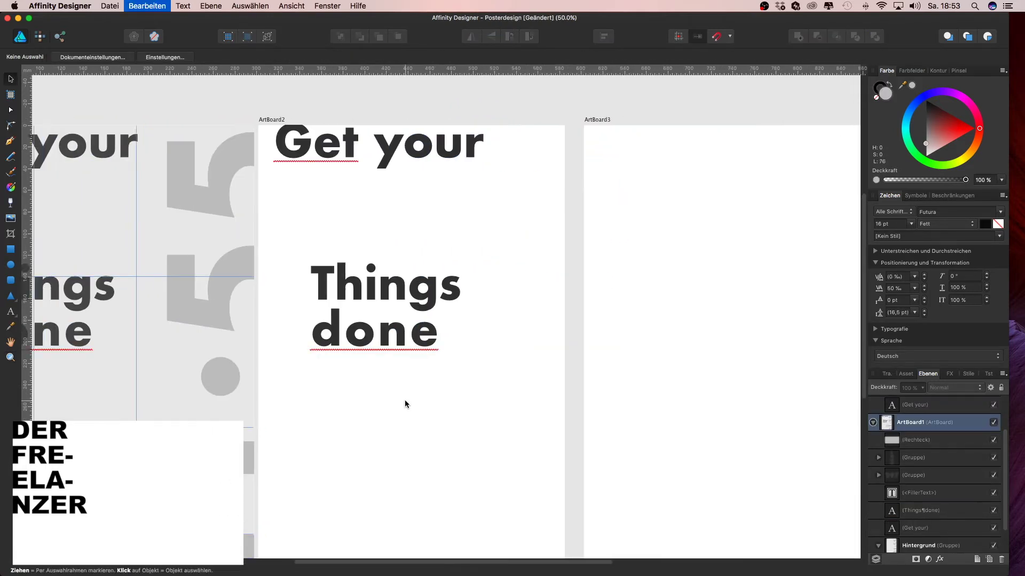
key(super+v)
key(z)
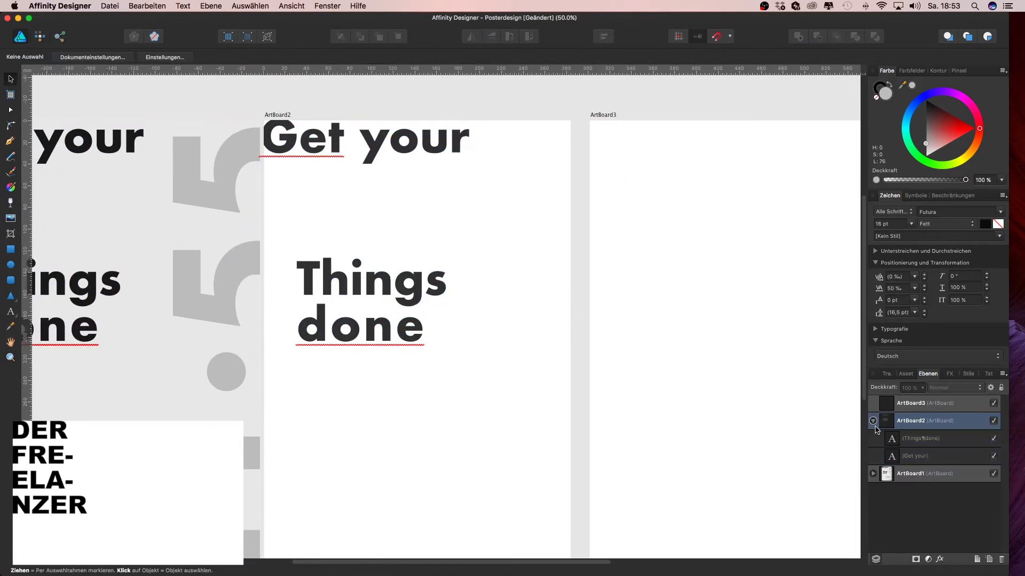
scroll(353, 335, down, 2)
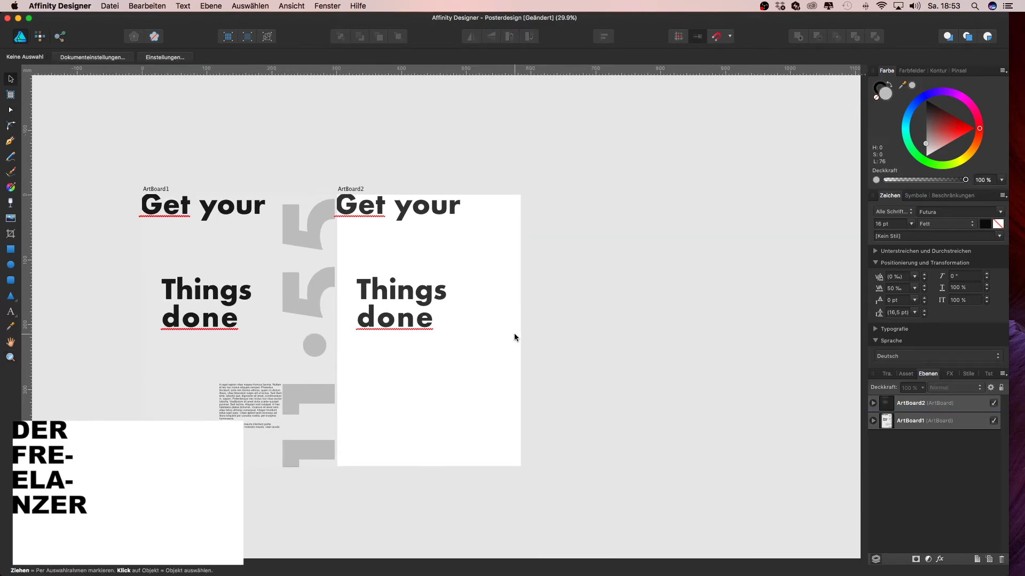
key(Delete)
key(Return)
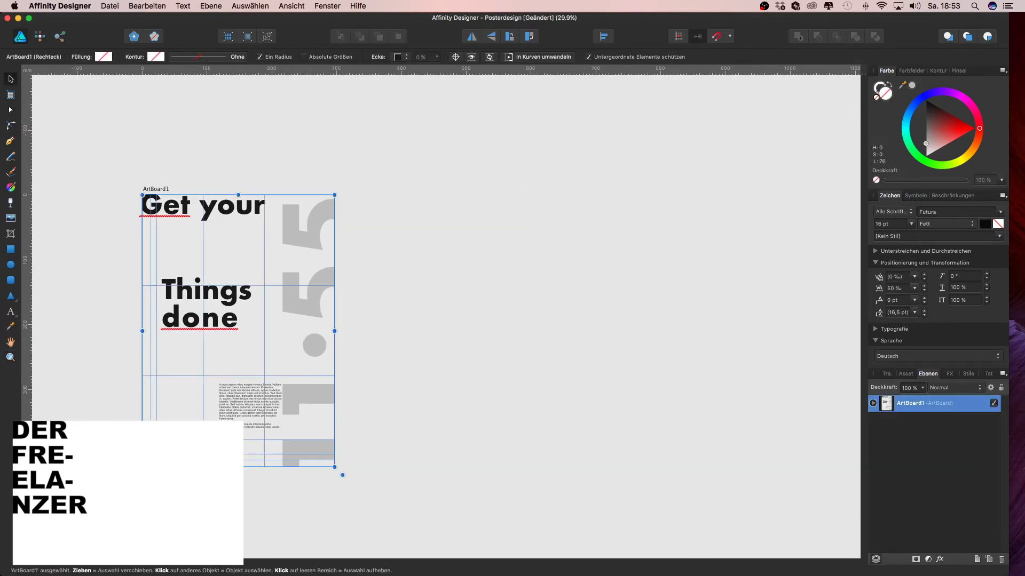
Add a new blank artboard beside the first poster and draw a large circle on it.
click(204, 58)
click(886, 375)
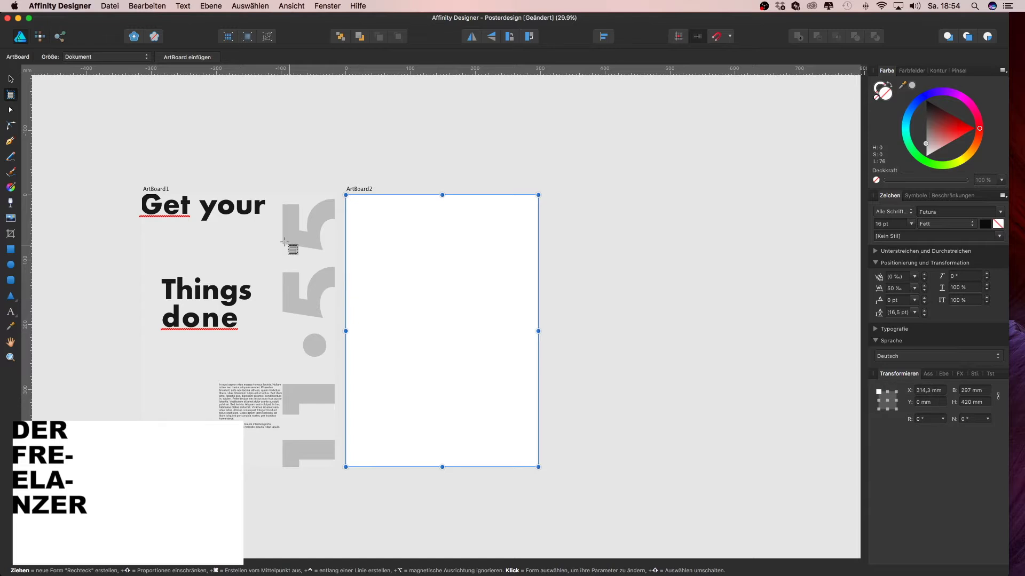
scroll(407, 231, right, 5)
click(11, 264)
mouse_move(285, 205)
mouse_down()
mouse_move(466, 414)
mouse_move(443, 364)
mouse_up()
Draw a narrow tall rectangle above the circle.
key(m)
drag(336, 163, 347, 199)
scroll(341, 200, right, 2)
scroll(341, 201, up, 1)
key(v)
click(250, 6)
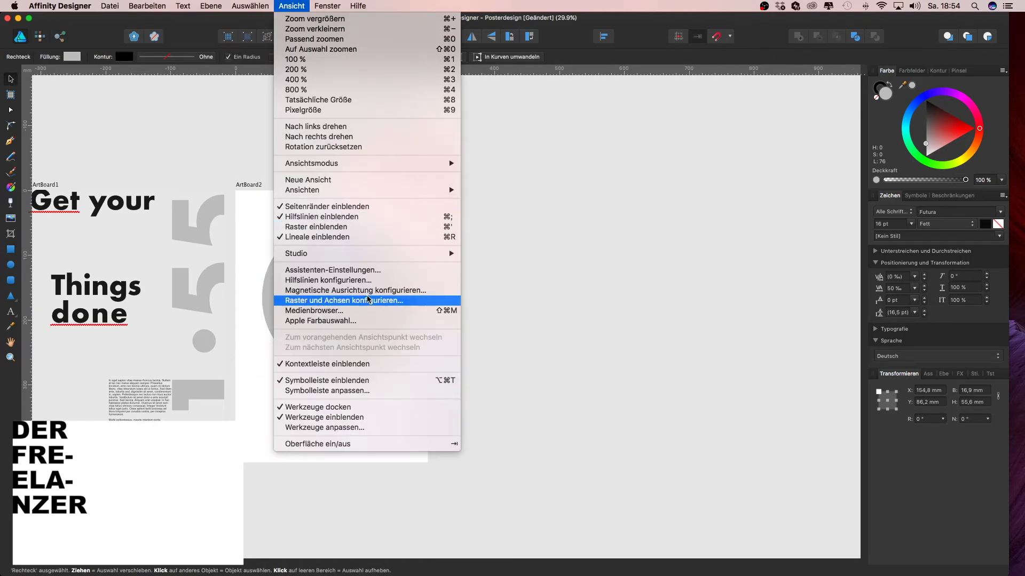
Review the snapping settings, then zoom in and move the small bar toward the circle's top.
click(347, 303)
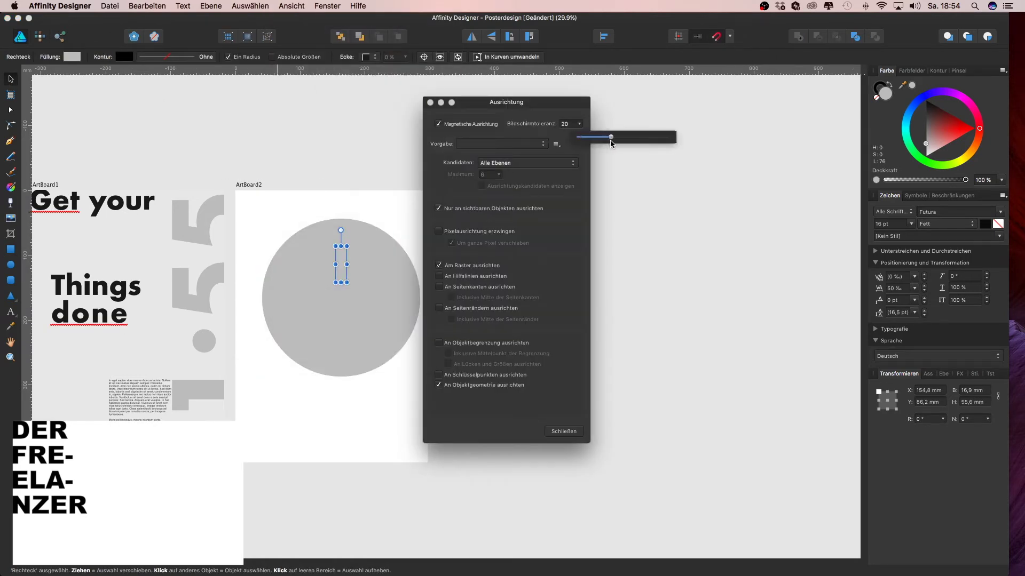
click(502, 144)
click(527, 162)
click(564, 431)
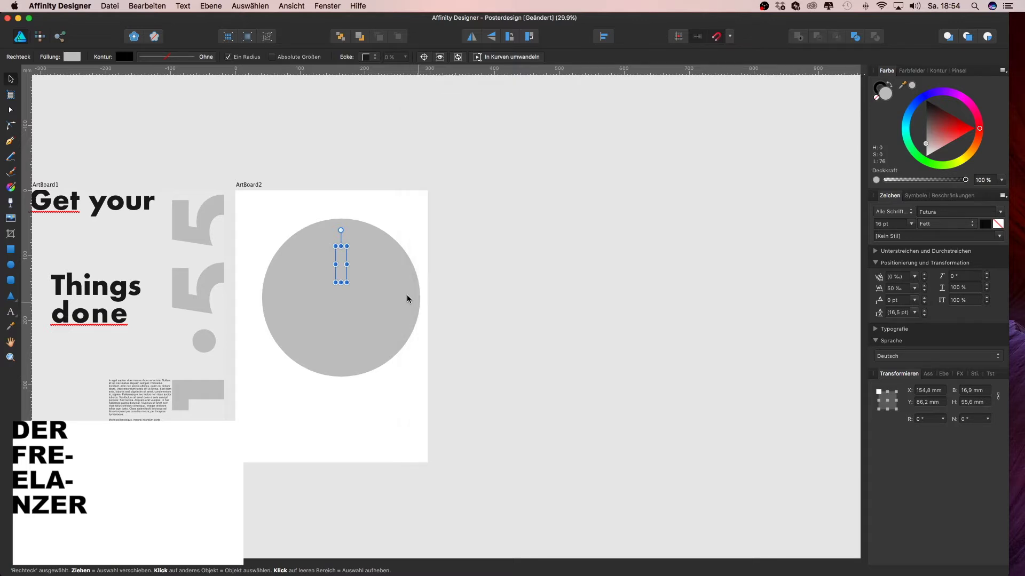
click(346, 235)
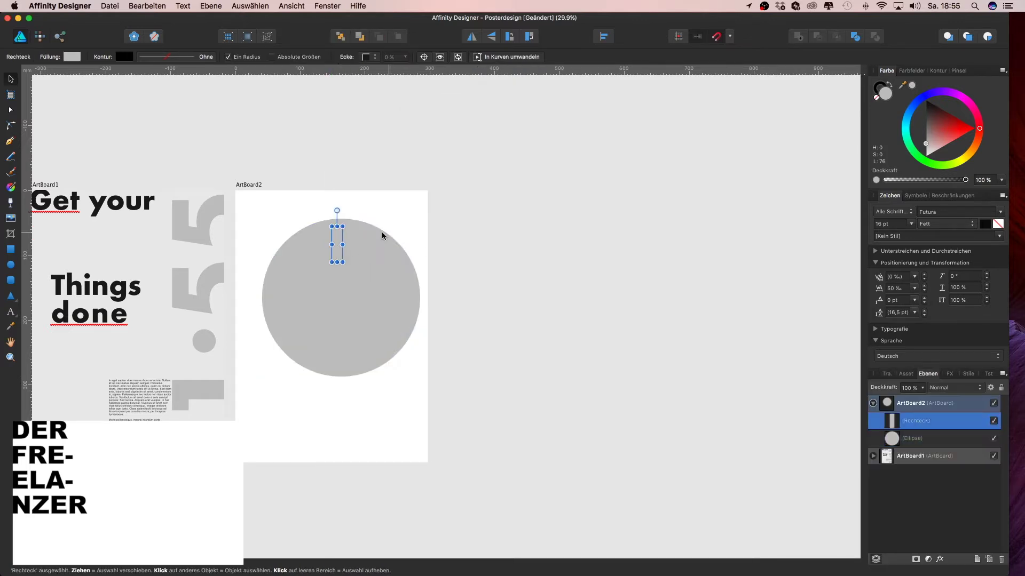
key(z)
drag(407, 241, 399, 214)
mouse_move(421, 230)
mouse_down()
mouse_move(341, 224)
mouse_move(350, 171)
mouse_up()
click(375, 277)
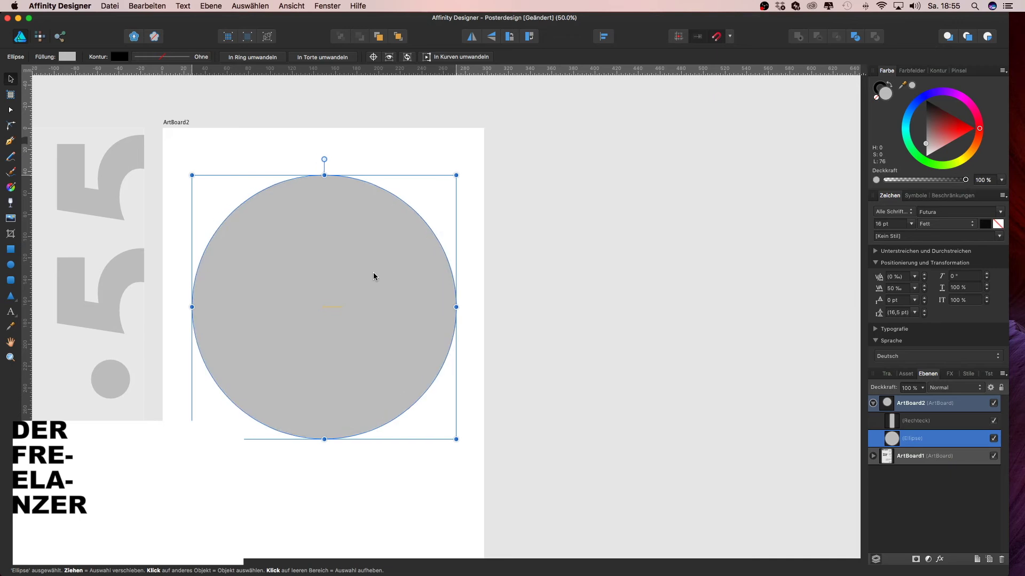
Set snapping tolerance to 5 with the drawing preset, and place the bar at the circle's top centre.
click(292, 6)
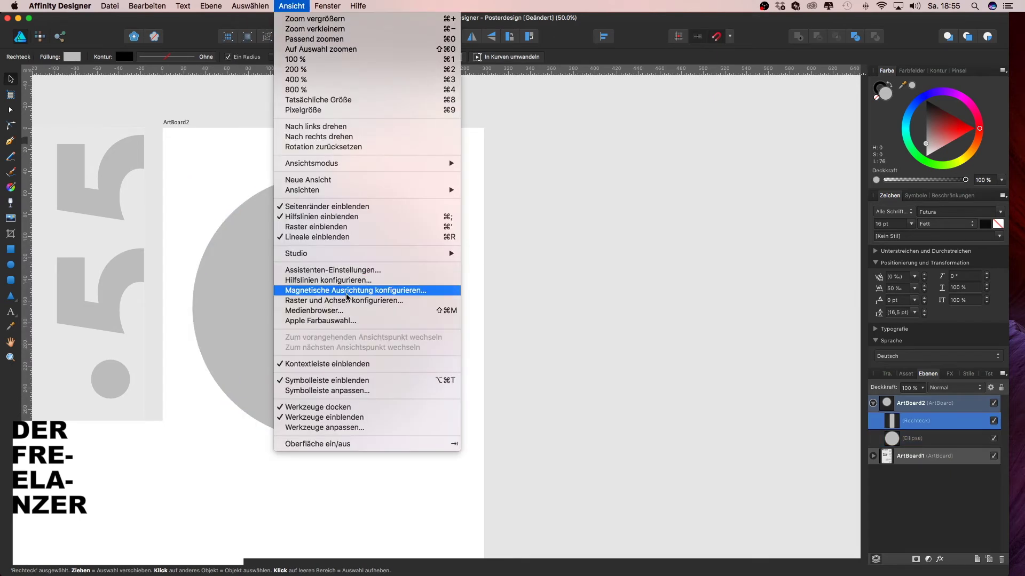
click(363, 285)
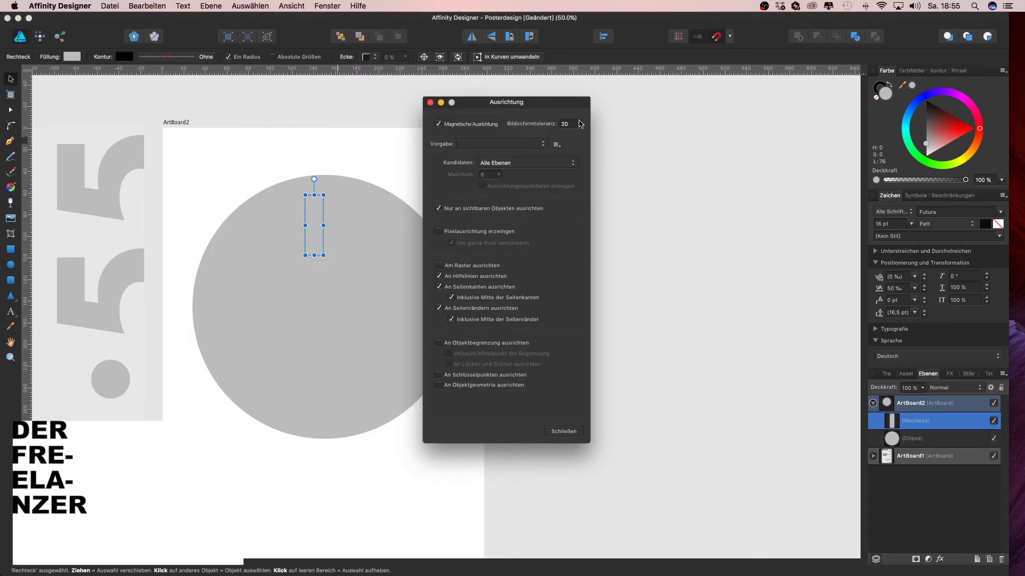
click(541, 145)
click(503, 159)
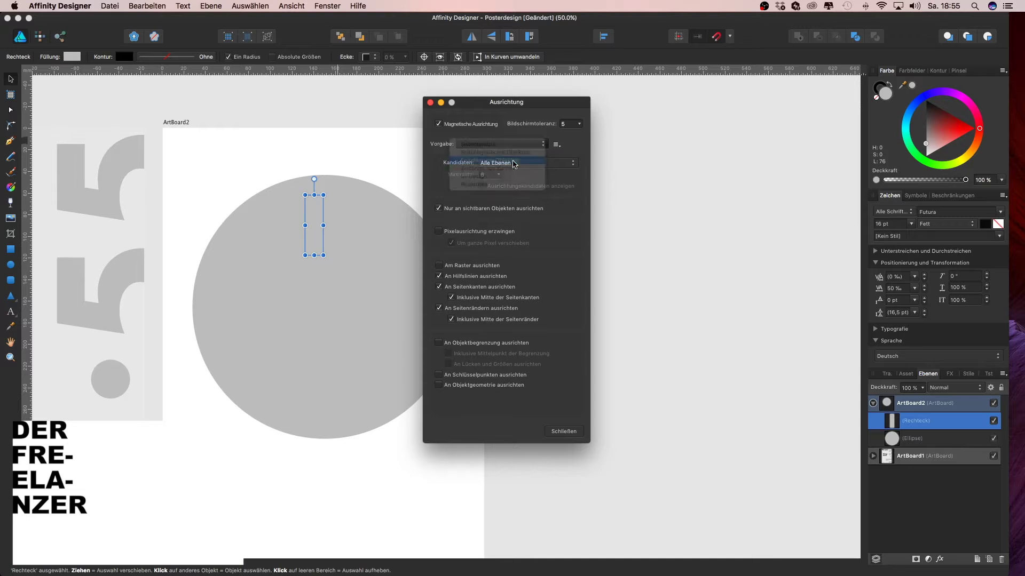
click(512, 152)
click(563, 430)
mouse_move(315, 224)
mouse_down()
mouse_move(350, 263)
mouse_move(332, 208)
mouse_up()
click(224, 204)
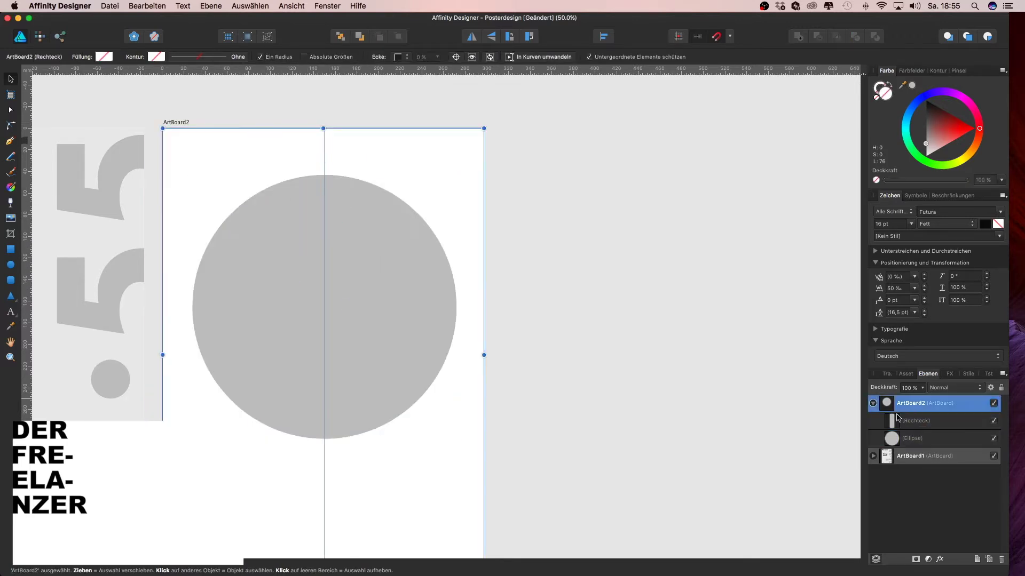
Snap the bar onto the centre guide, narrow it to about 14.3 mm, and extend it down toward the centre.
click(323, 215)
drag(324, 215, 331, 208)
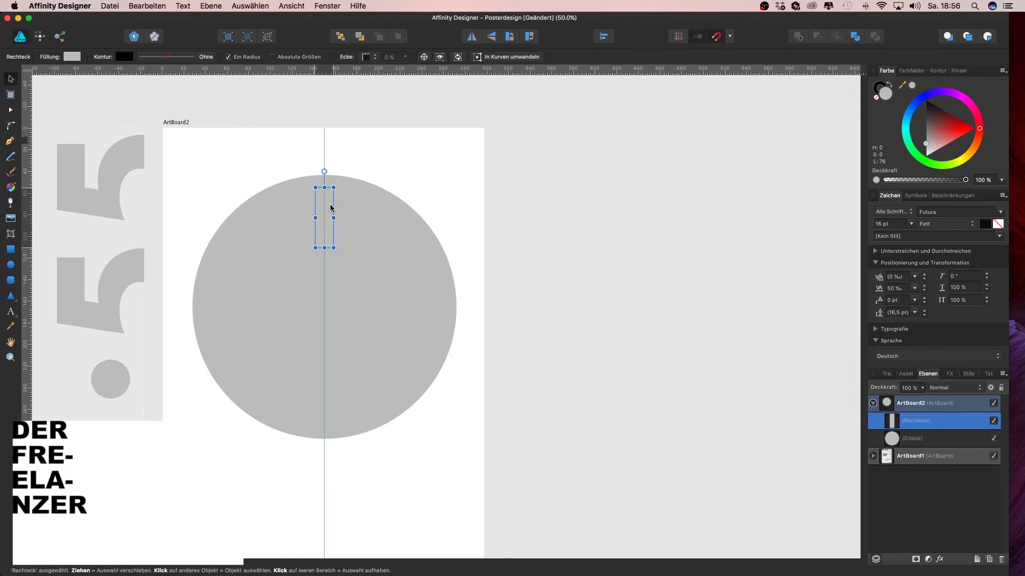
scroll(576, 224, up, 5)
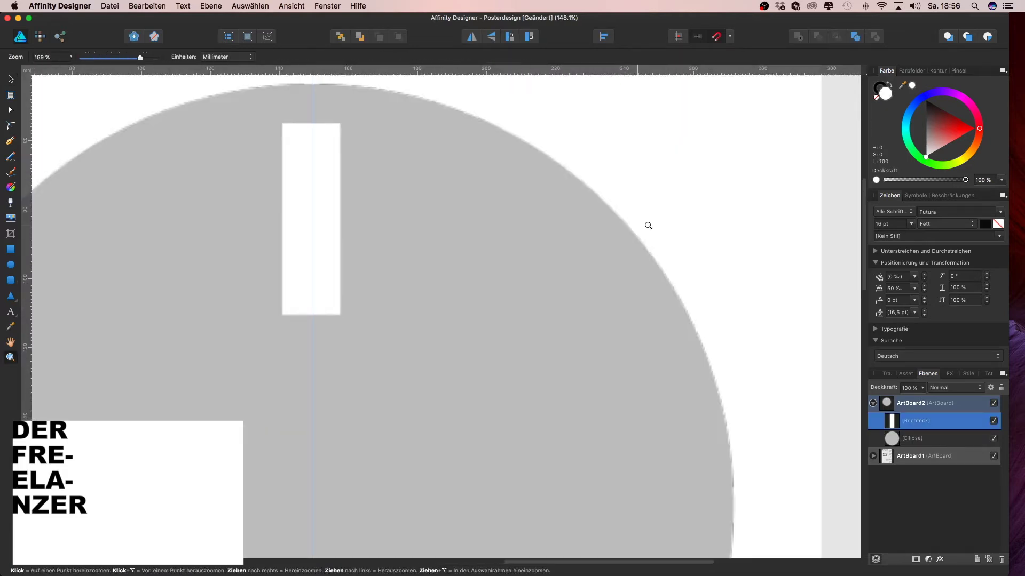
click(315, 187)
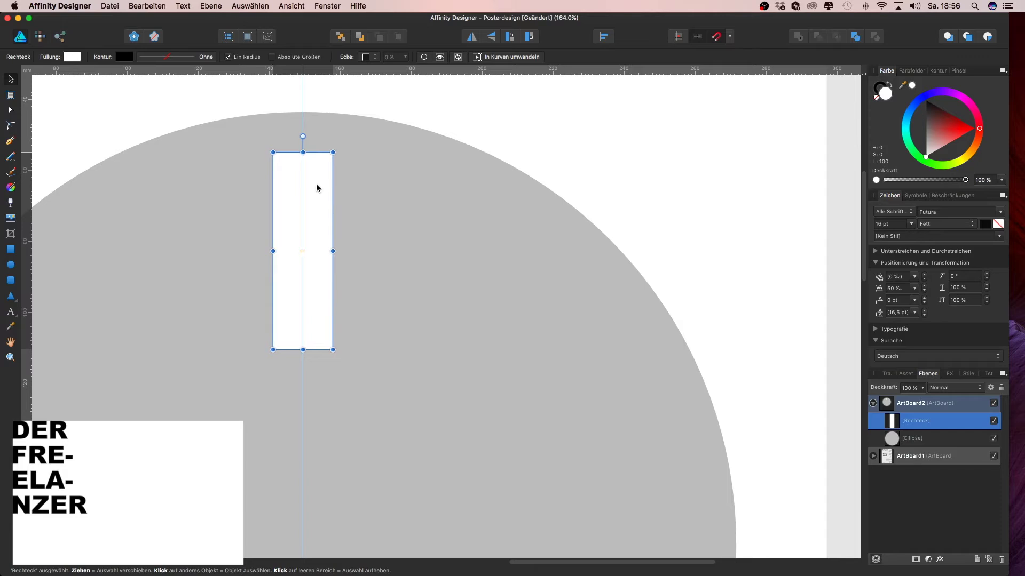
drag(331, 250, 327, 250)
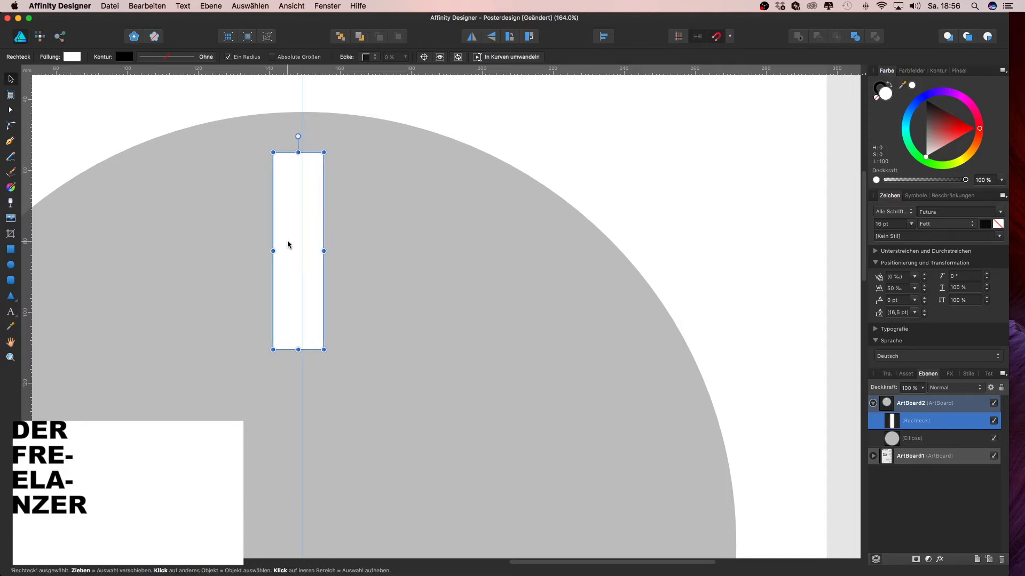
click(498, 150)
scroll(499, 151, down, 5)
scroll(309, 230, right, 3)
click(318, 217)
drag(314, 256, 309, 292)
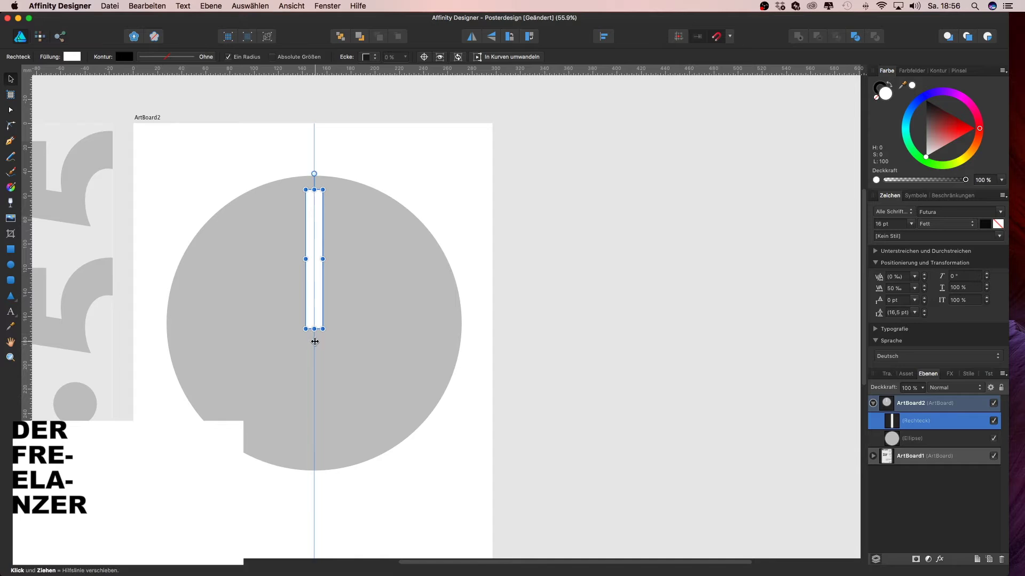
Try tilting the white bar about 15 then 25 degrees, then undo back to upright.
drag(314, 173, 291, 176)
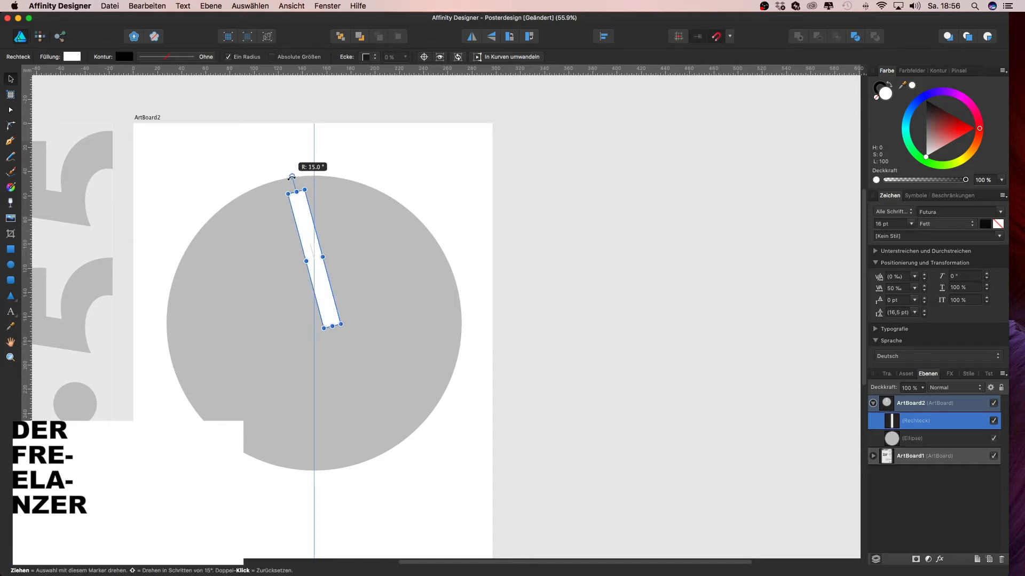
drag(317, 240, 296, 250)
click(250, 224)
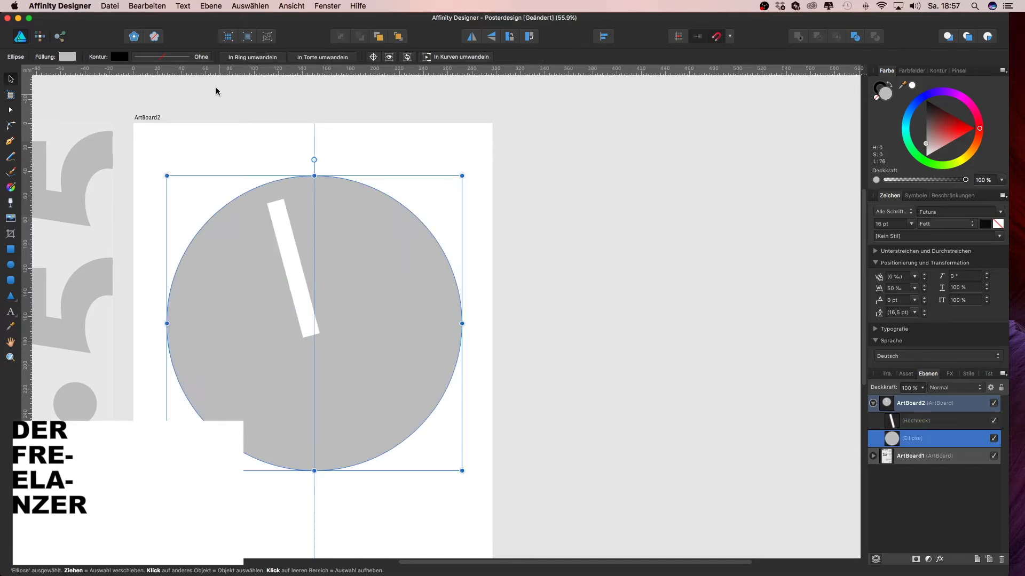
click(302, 299)
drag(272, 185, 258, 198)
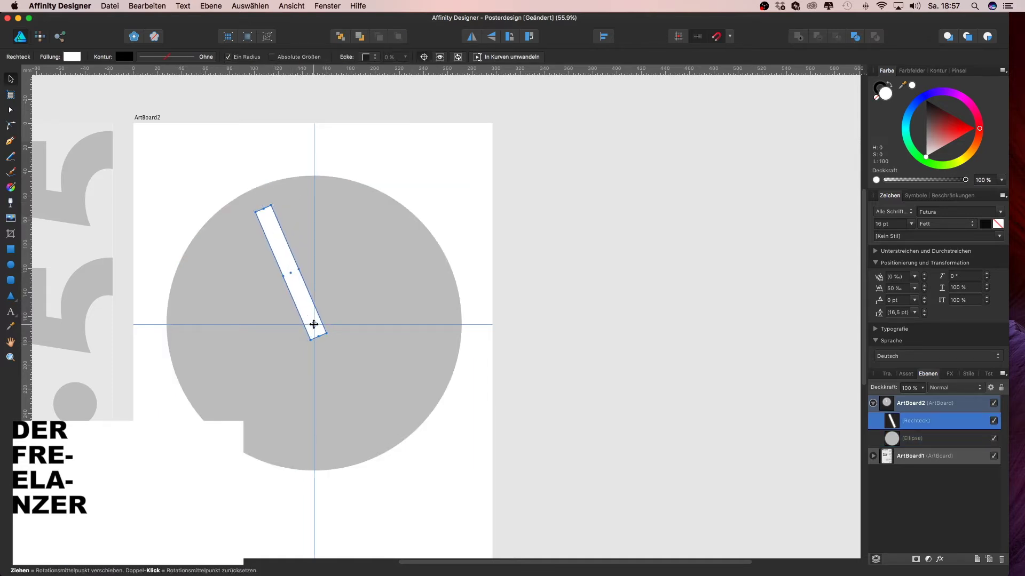
scroll(330, 342, up, 3)
key(super+z)
key(super+z)
key(super+z)
scroll(423, 318, down, 2)
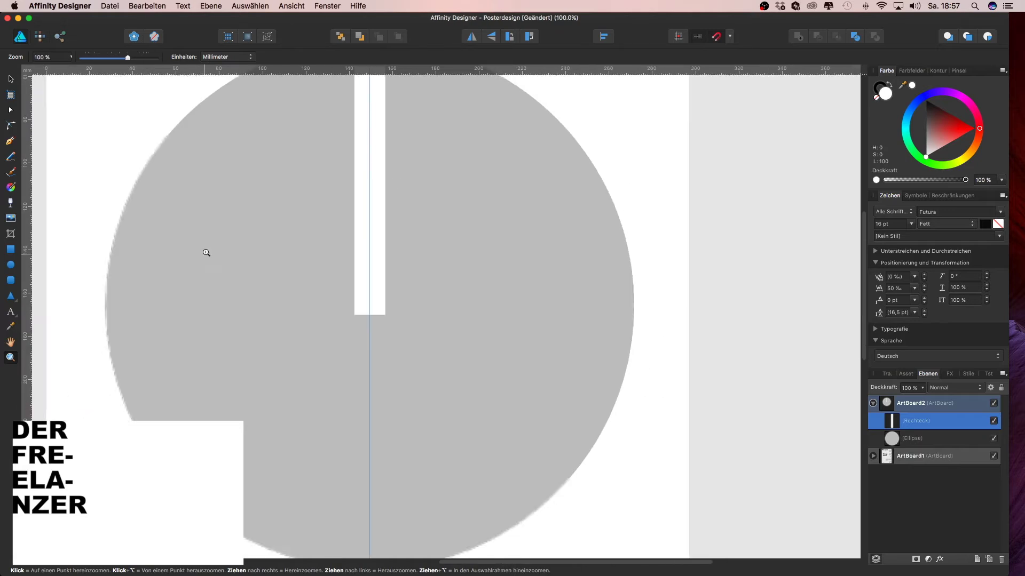
key(super+z)
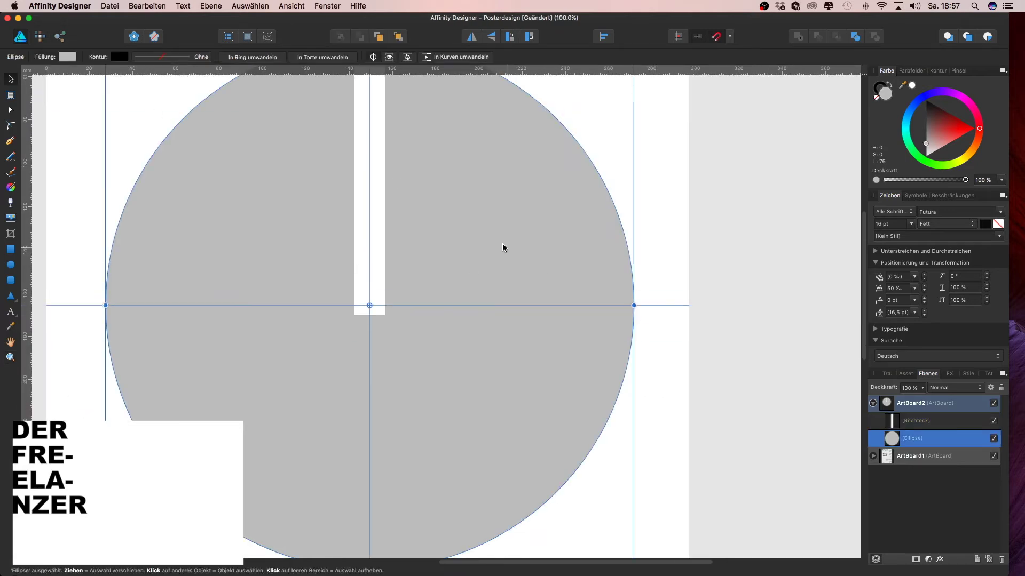
Zoom in closely and put the white bar's rotation pivot on the guide crossing at the circle's centre.
click(382, 169)
click(386, 310)
scroll(384, 312, up, 10)
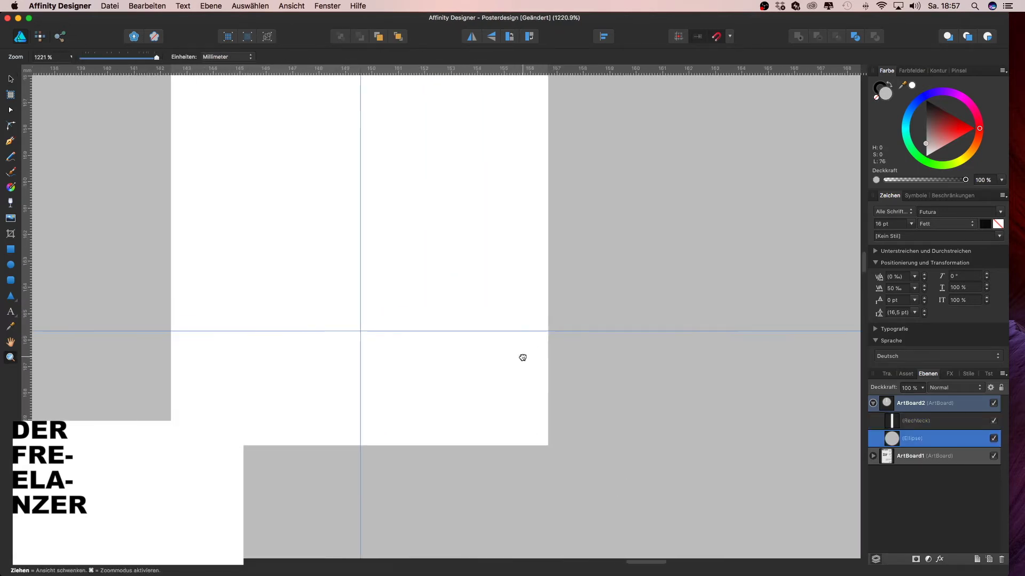
scroll(380, 425, down, 5)
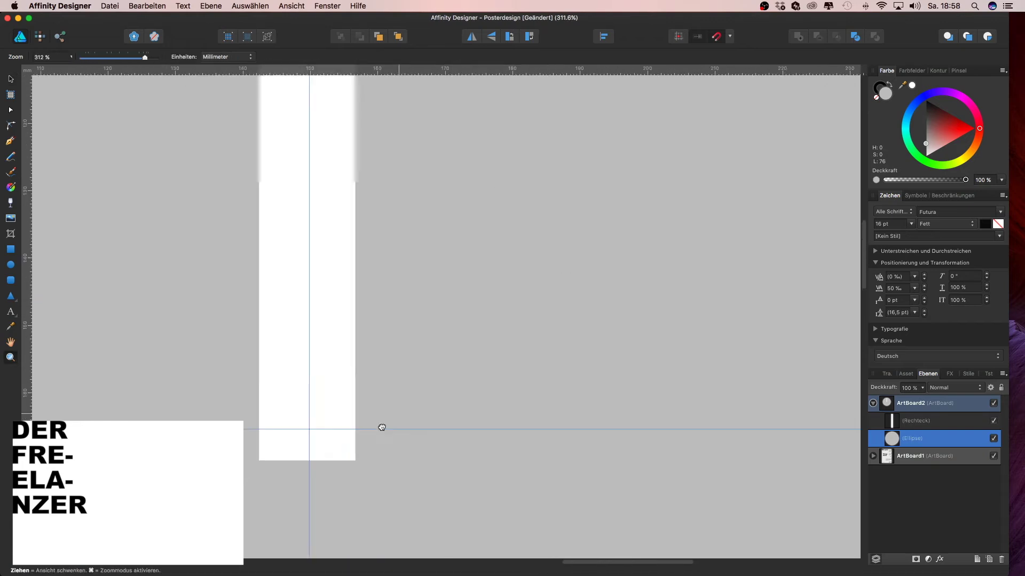
scroll(469, 279, down, 5)
click(458, 267)
scroll(455, 315, up, 5)
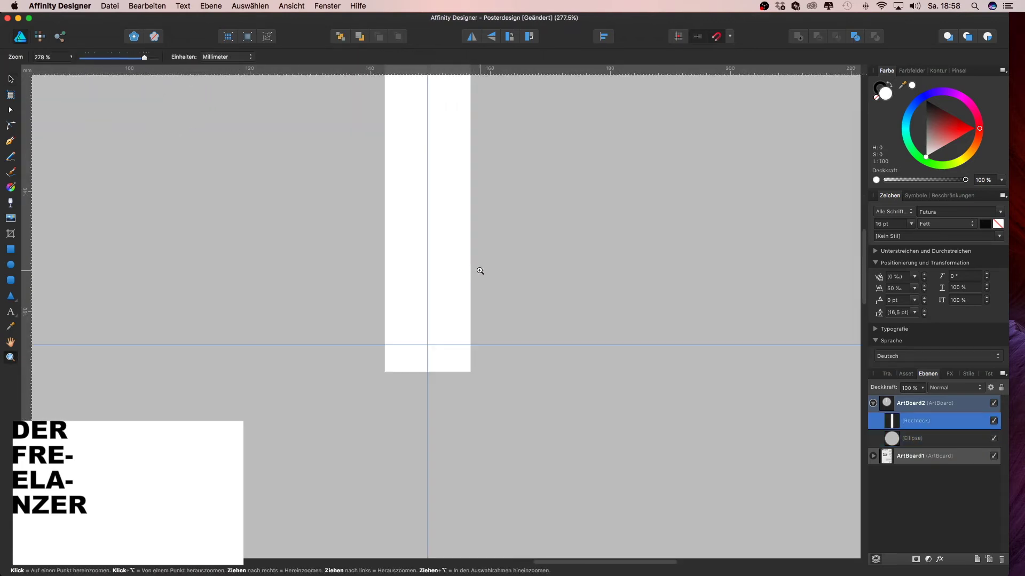
scroll(480, 320, up, 5)
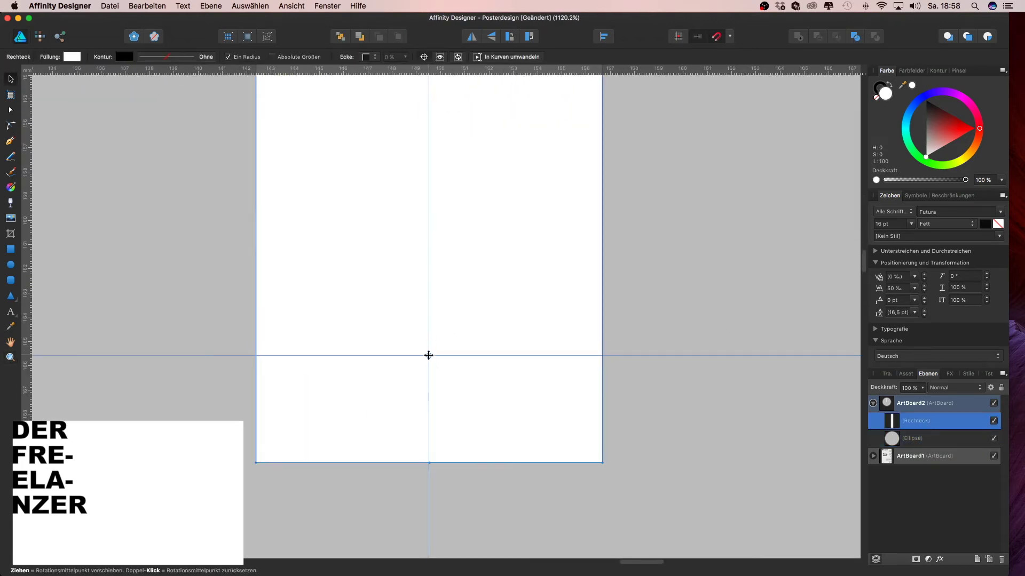
scroll(480, 347, up, 5)
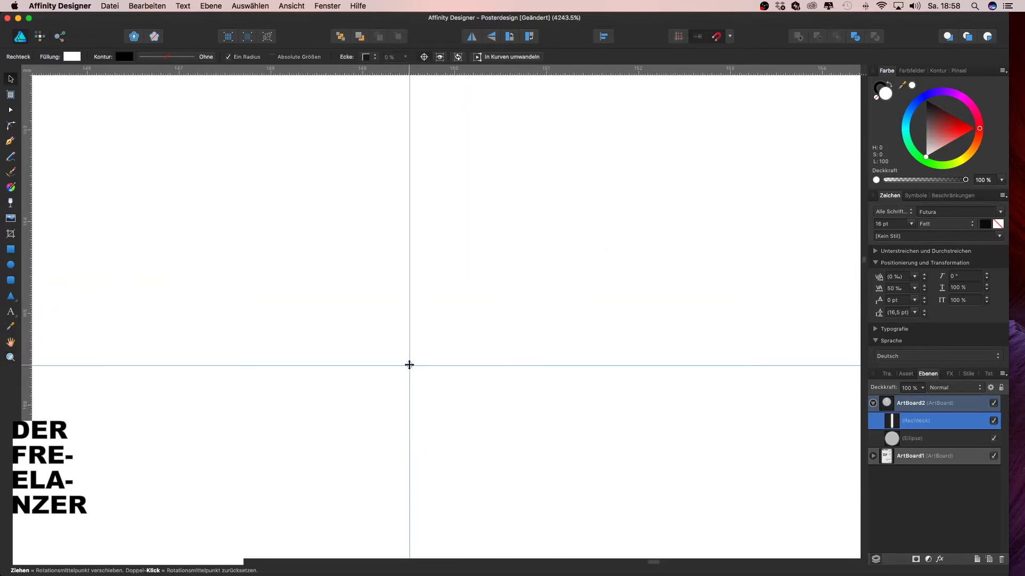
scroll(556, 338, down, 10)
scroll(309, 401, down, 5)
Rotate the bar about 27.7° toward upper left, duplicate it, and reset the copy upright at 66.2 mm.
mouse_move(419, 196)
mouse_down()
mouse_move(371, 204)
mouse_move(338, 226)
mouse_up()
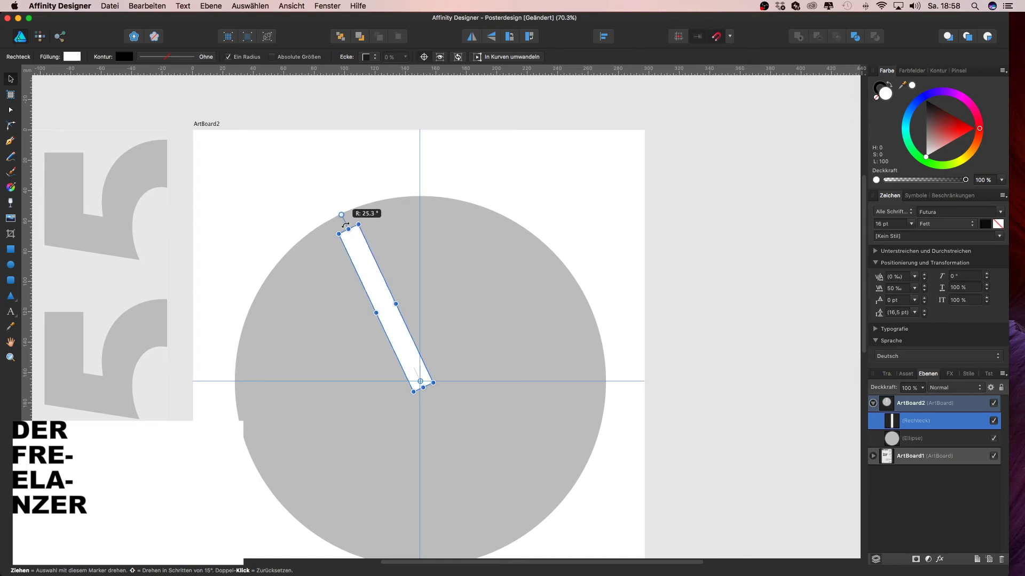
key(super+j)
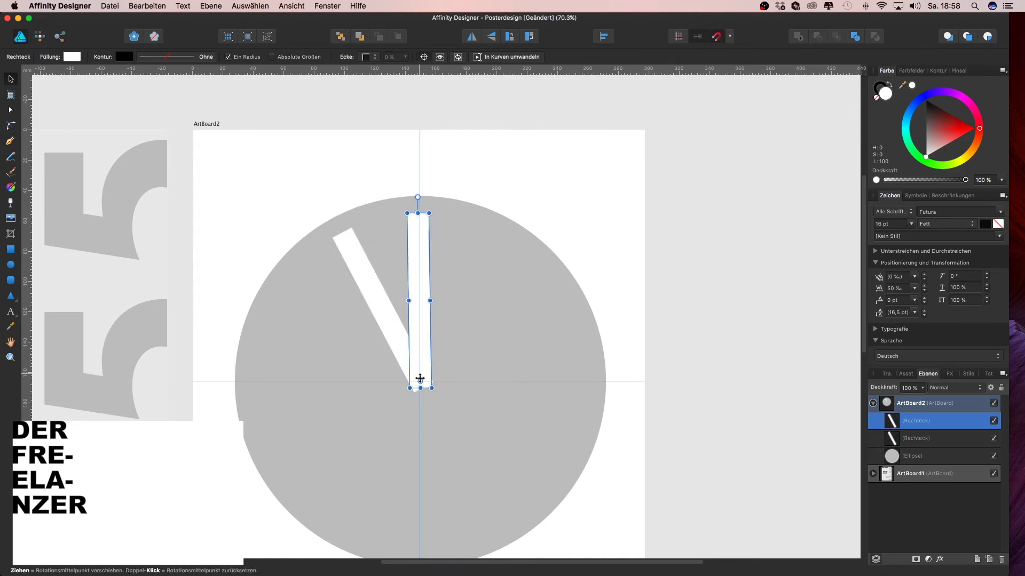
double_click(334, 217)
mouse_move(420, 388)
mouse_down()
mouse_move(425, 318)
mouse_move(420, 388)
mouse_up()
drag(421, 213, 420, 265)
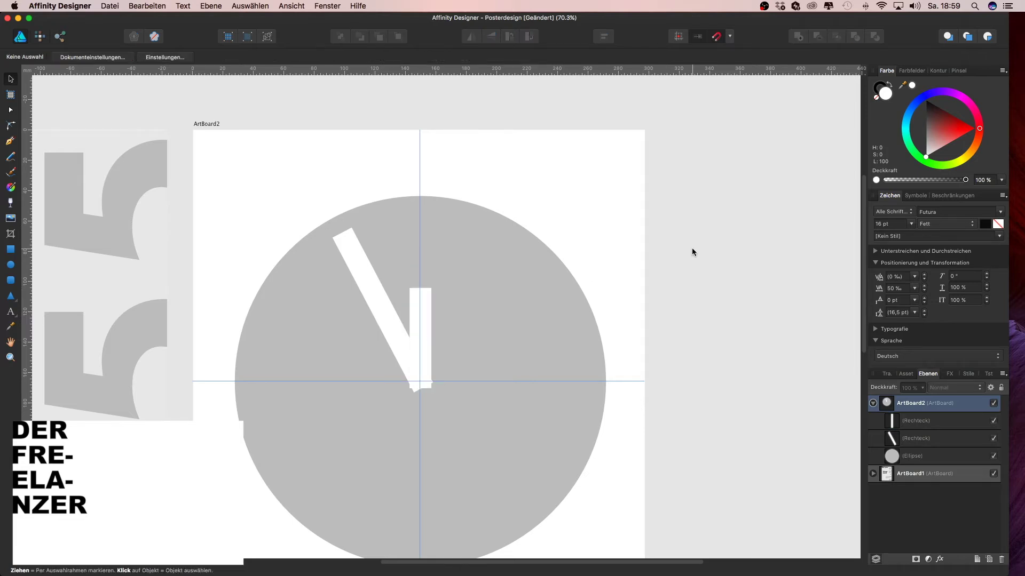
scroll(537, 377, up, 5)
Convert the short hand to curves and pull a new bottom node into a point.
click(490, 58)
click(317, 463)
click(386, 463)
drag(317, 487, 351, 486)
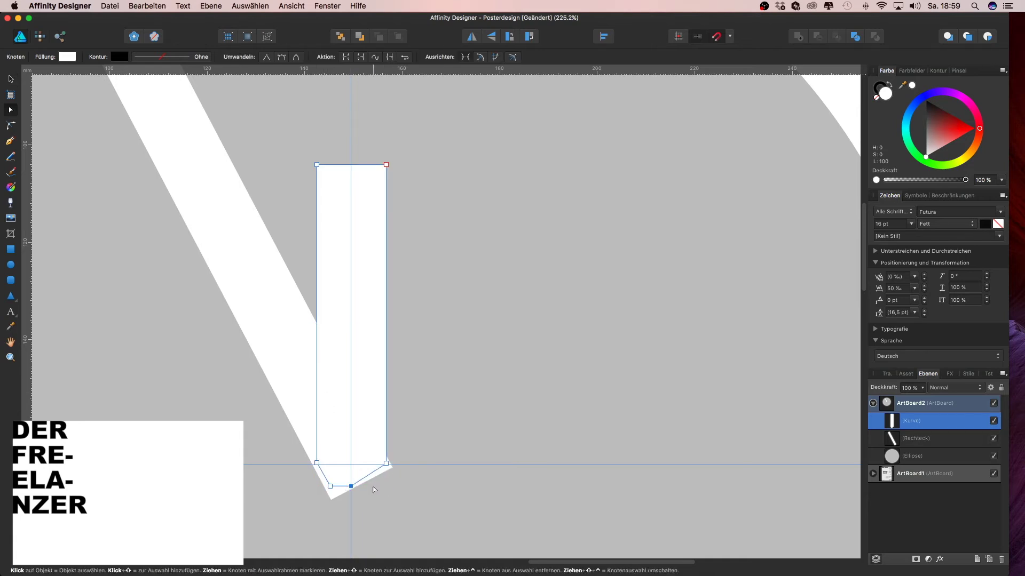
click(374, 489)
Draw a small white circle over the point where the two hands meet.
key(z)
scroll(458, 325, down, 5)
scroll(229, 252, up, 3)
scroll(428, 316, down, 2)
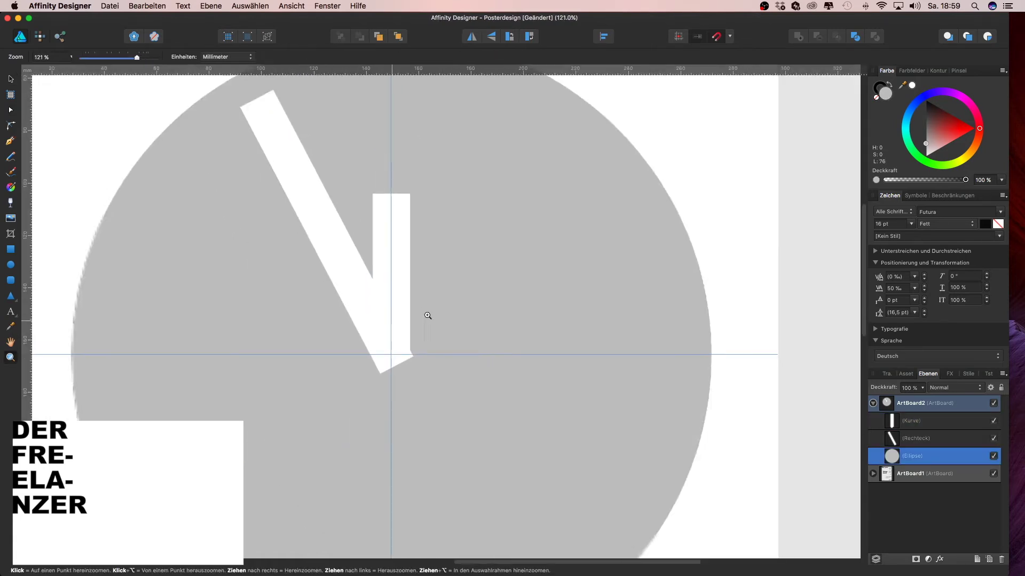
scroll(427, 315, down, 2)
scroll(545, 382, up, 1)
key(m)
mouse_move(318, 299)
mouse_down()
mouse_move(368, 350)
mouse_move(340, 322)
mouse_up()
key(v)
Select all the clock parts and group them.
key(z)
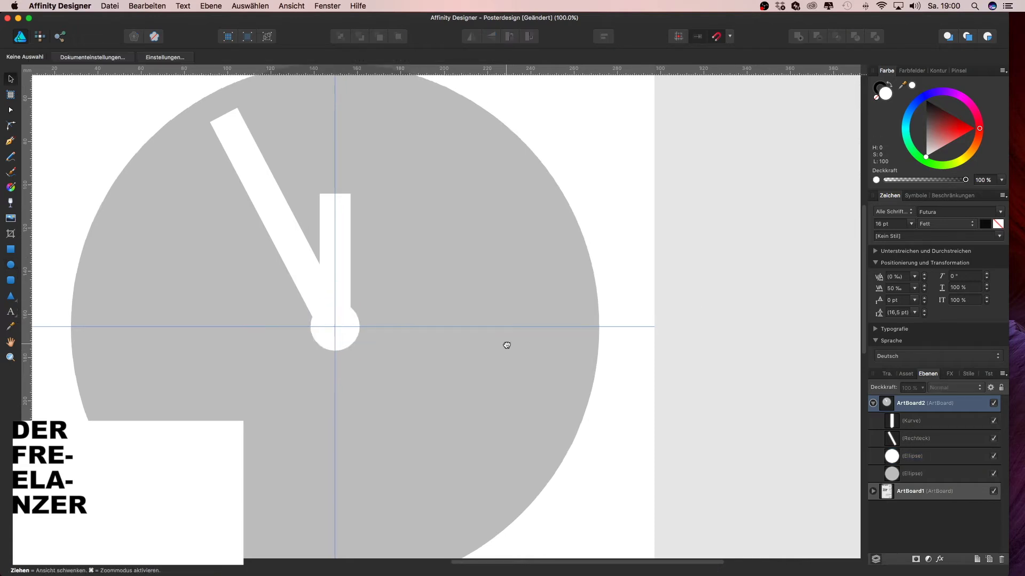
scroll(506, 344, down, 3)
key(cmd+a)
key(cmd+g)
right_click(913, 421)
Name the clock group 'Uhr'.
key(Escape)
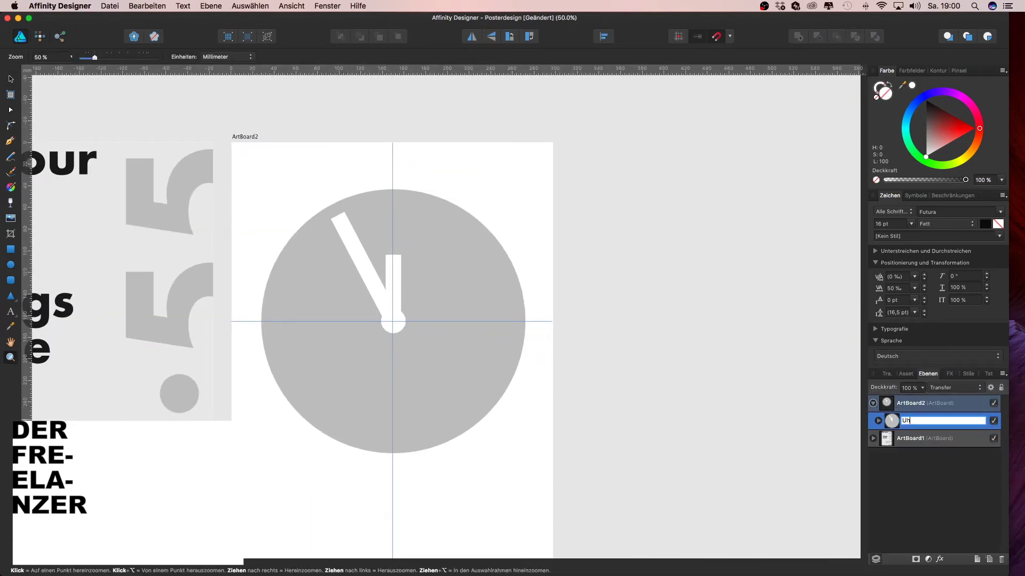
text(r)
key(Return)
scroll(389, 291, down, 3)
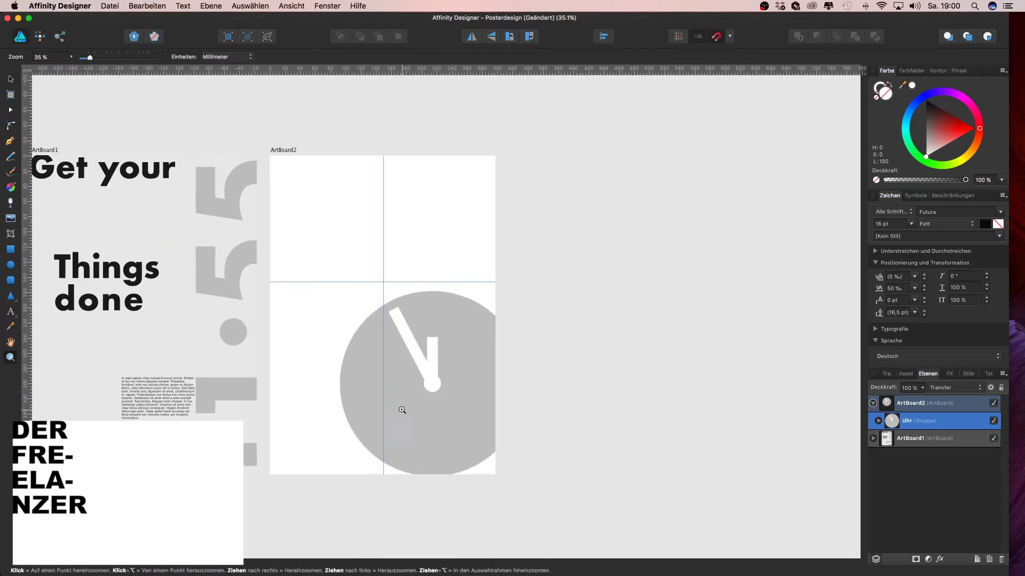
scroll(402, 410, down, 3)
scroll(402, 409, right, 2)
Enlarge the Uhr group so it spills past ArtBoard2's edges, and shift the vertical guide left.
key(v)
drag(417, 202, 623, 76)
drag(318, 348, 349, 461)
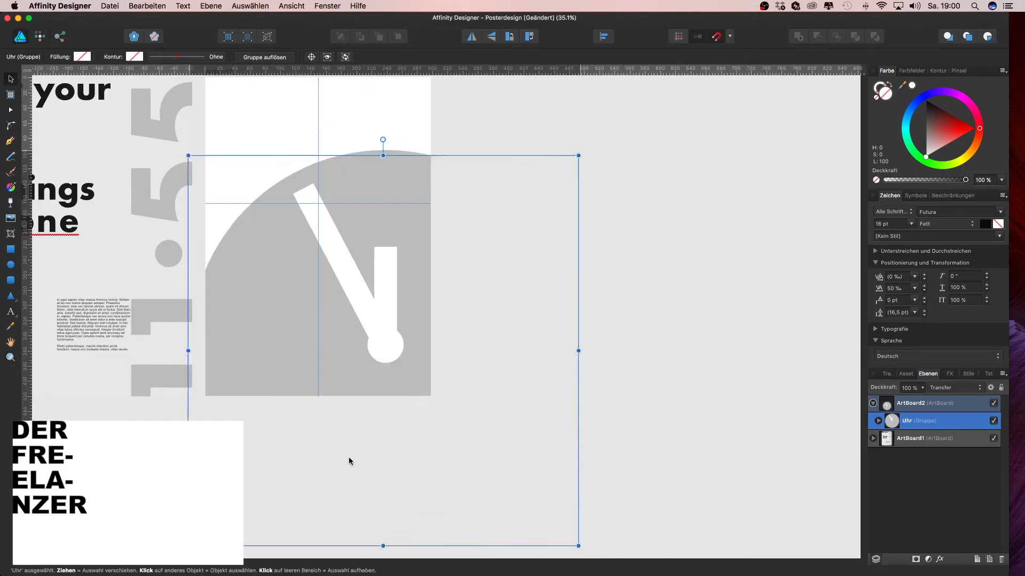
scroll(344, 440, up, 3)
scroll(344, 440, left, 1)
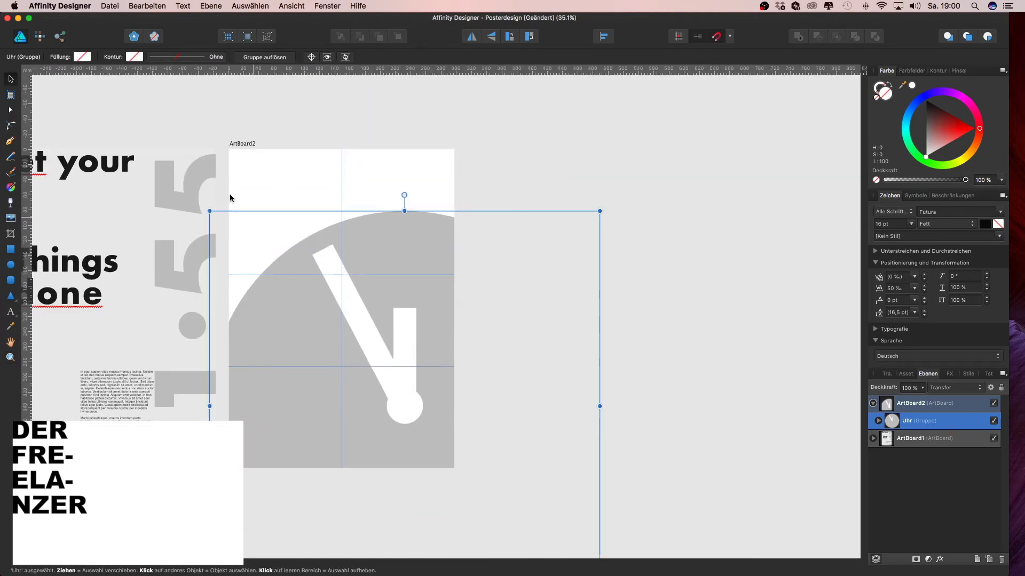
drag(341, 123, 307, 123)
click(292, 6)
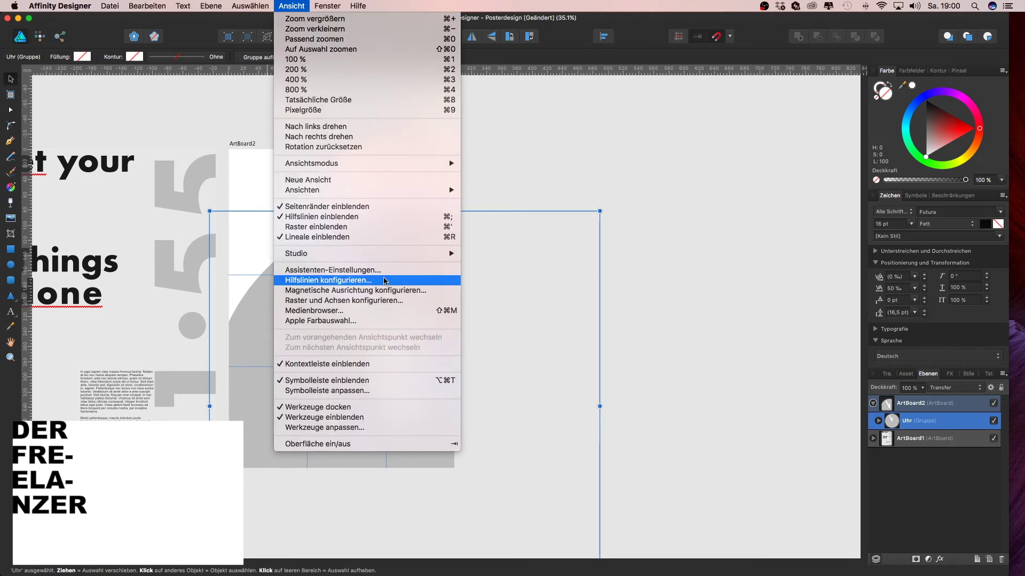
Set vertical and horizontal guides at 33.33% and 66.66% in the guide settings.
click(320, 279)
double_click(208, 311)
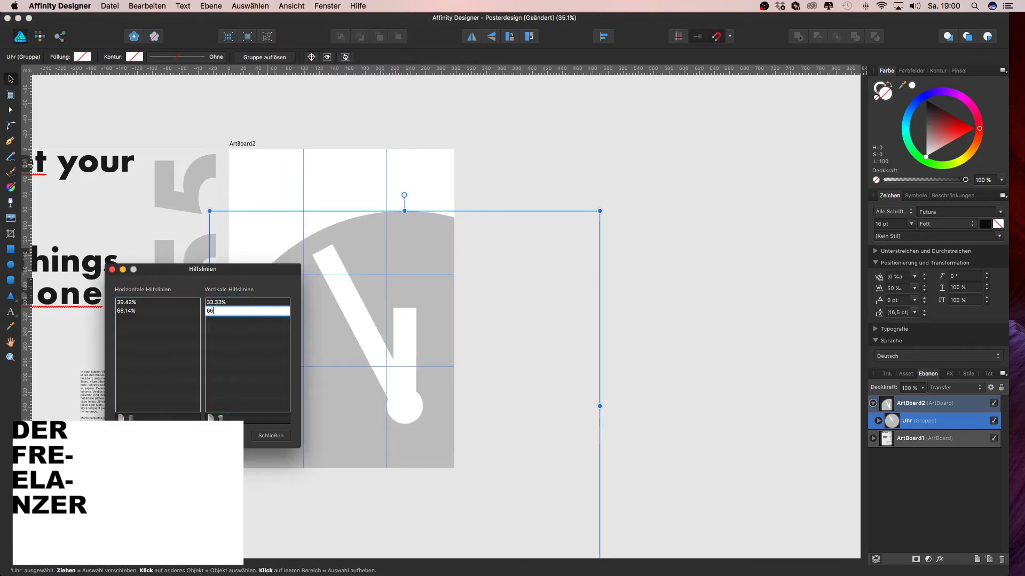
text(66.66)
key(Return)
click(131, 302)
text(33)
key(Return)
double_click(131, 310)
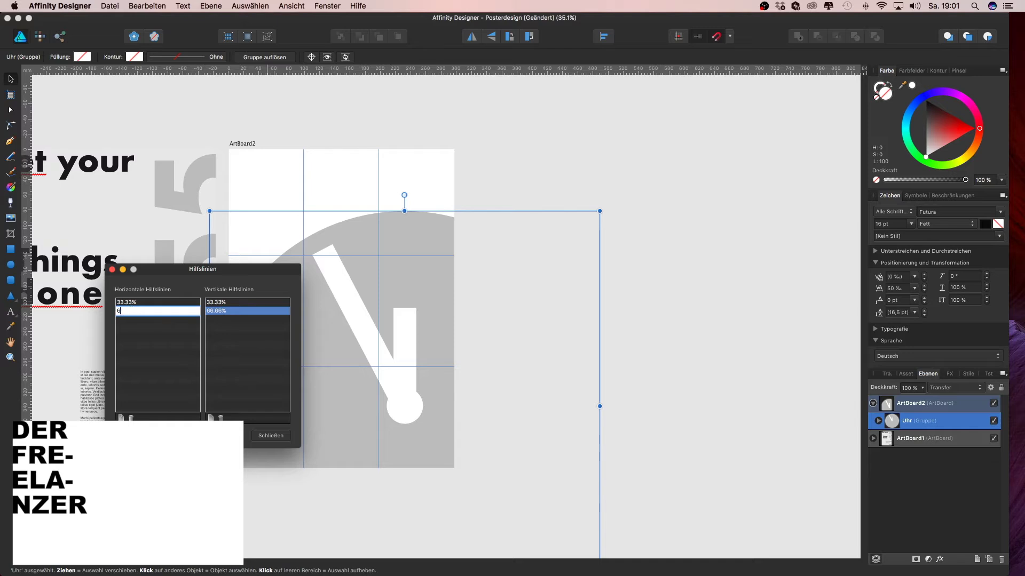
text(6.666)
key(Return)
Move the clock down and left on ArtBoard2.
click(271, 436)
drag(333, 301, 319, 345)
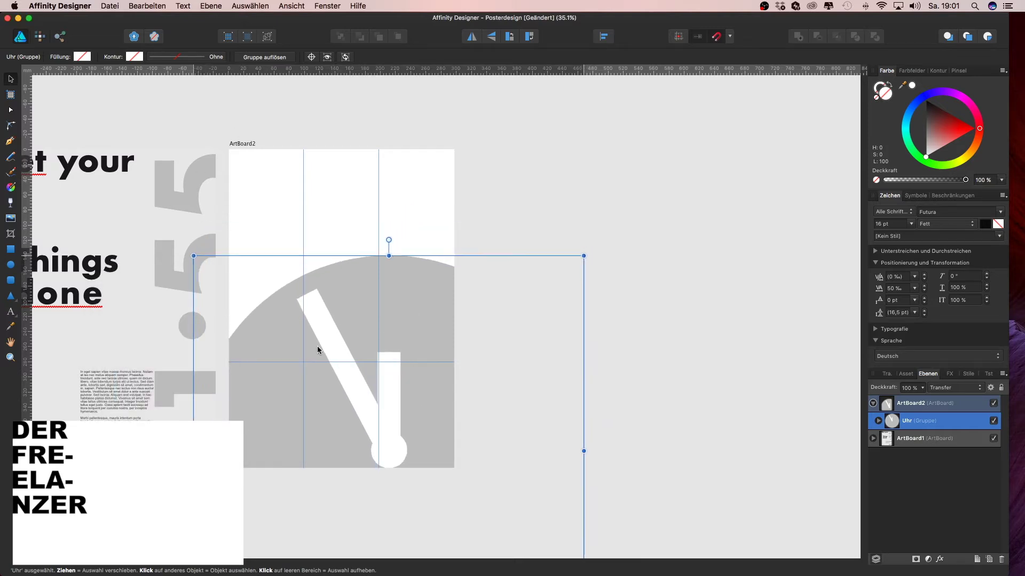
drag(545, 267, 504, 281)
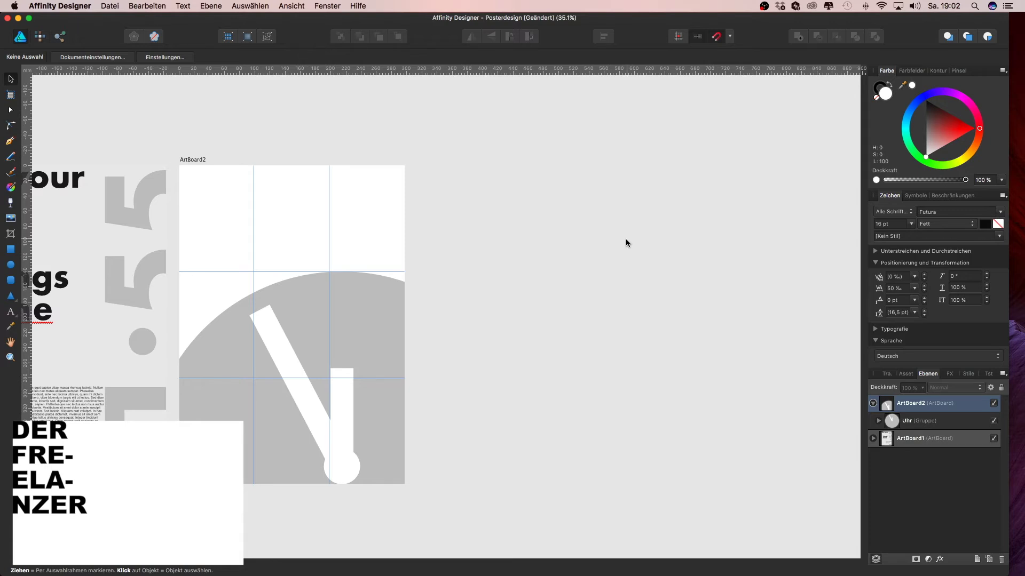
Draw a rectangle covering all of ArtBoard2 and send it behind the clock.
scroll(432, 292, left, 4)
scroll(432, 292, left, 2)
key(m)
drag(283, 143, 514, 467)
key(v)
key(super+bracketleft)
click(712, 425)
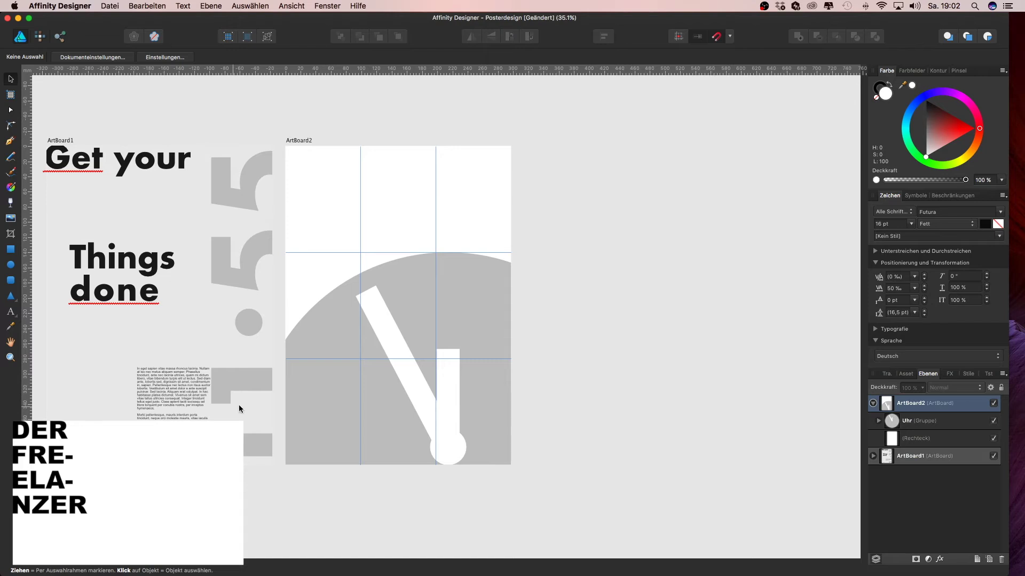
Lower the big clock face circle's opacity to make it paler grey.
scroll(533, 389, up, 2)
double_click(533, 389)
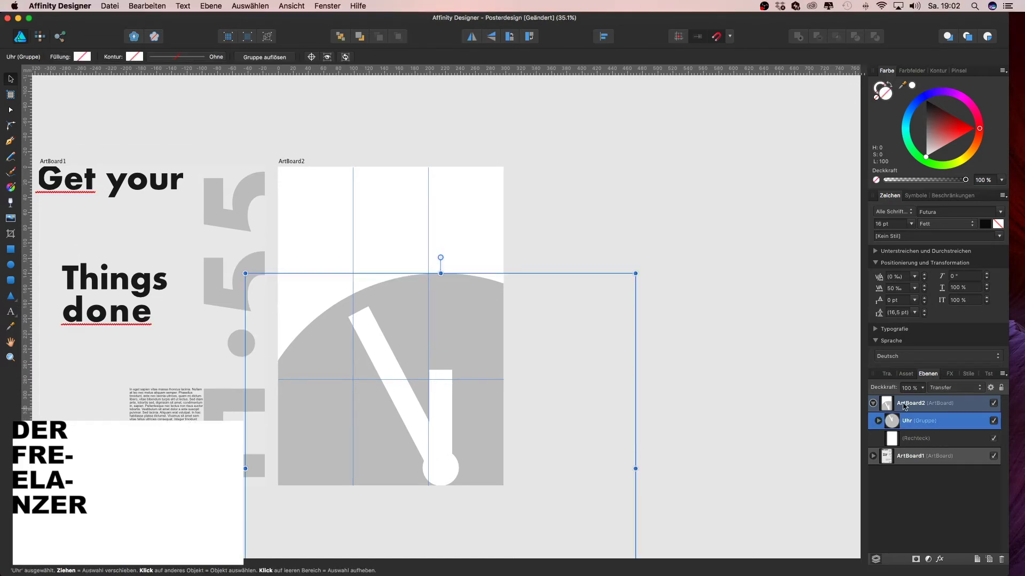
drag(965, 180, 912, 180)
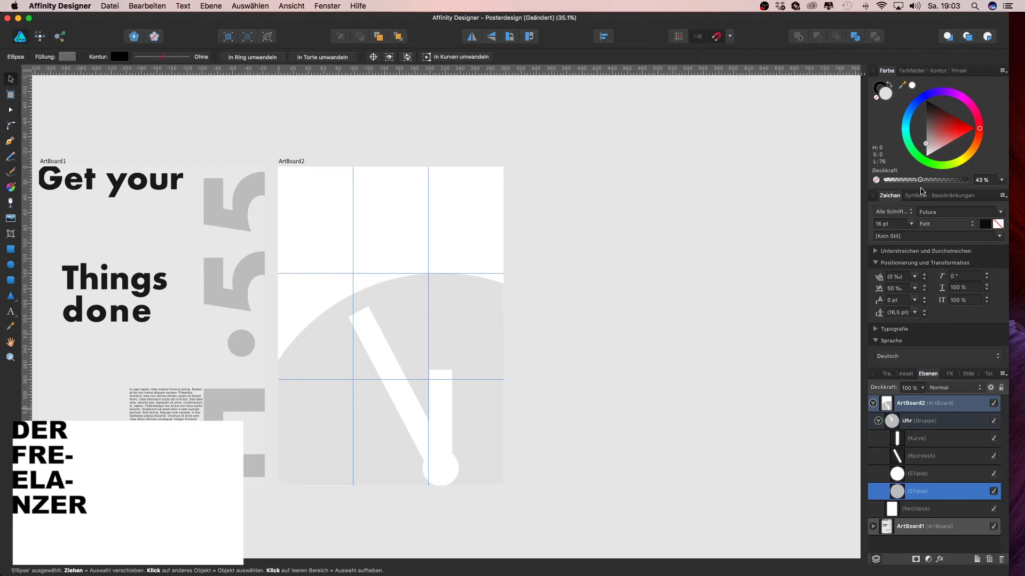
drag(920, 192, 938, 192)
Group the two hands and the small hub circle as 'Zeiger'.
click(917, 474)
click(925, 439)
click(918, 474)
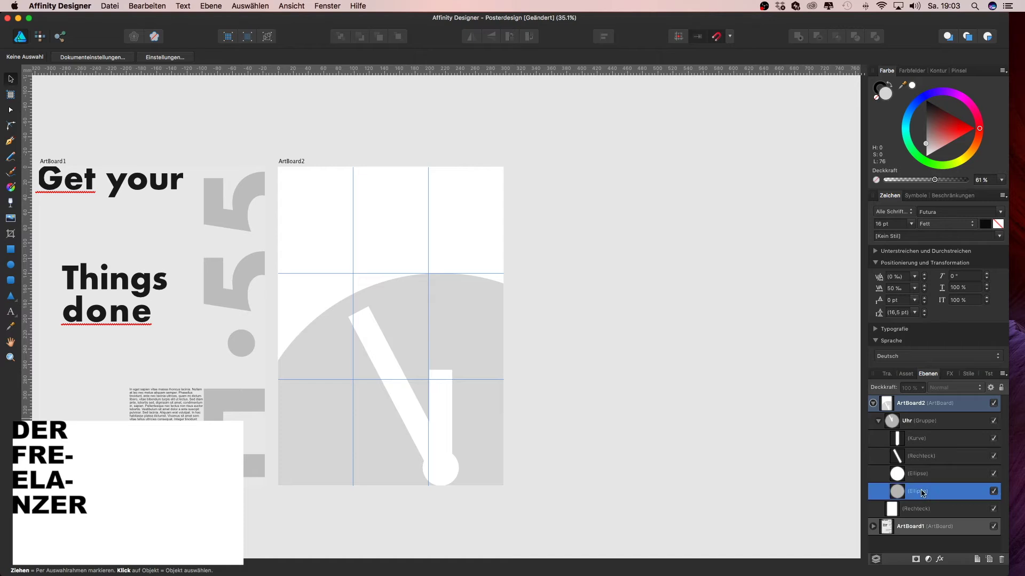
click(916, 438)
shift+click(918, 473)
right_click(918, 473)
click(886, 539)
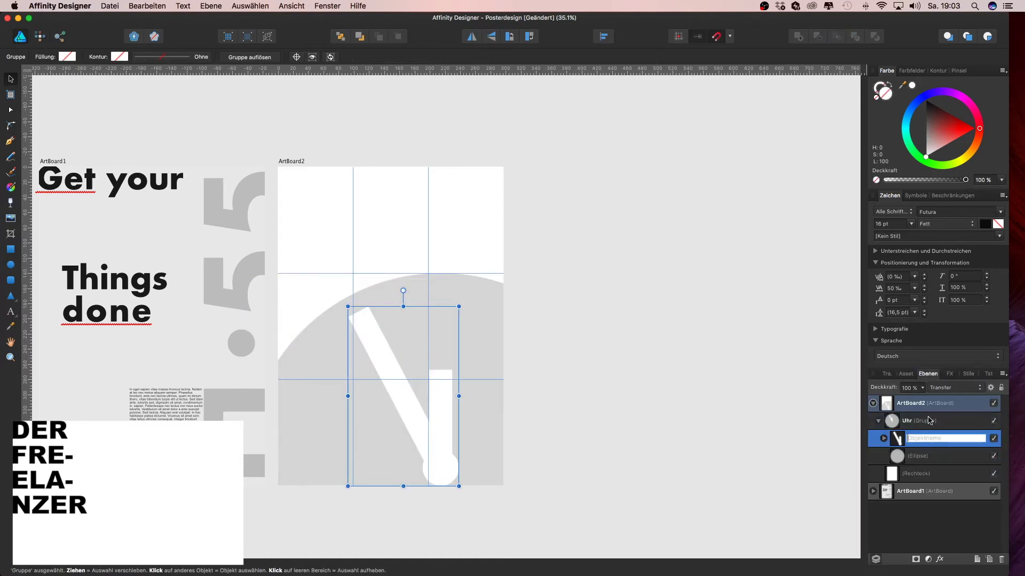
text(Zeiger)
drag(347, 306, 347, 305)
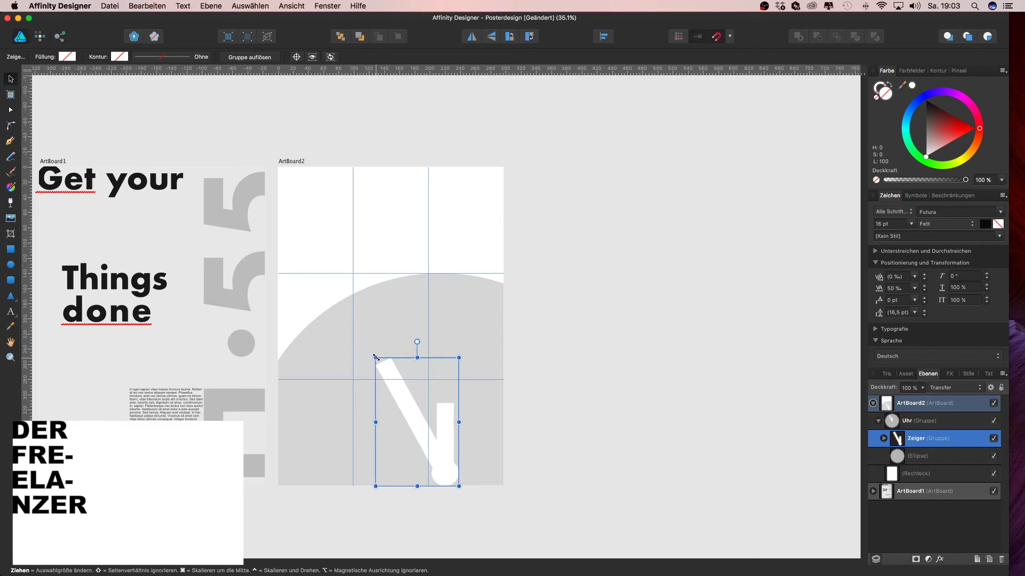
click(626, 372)
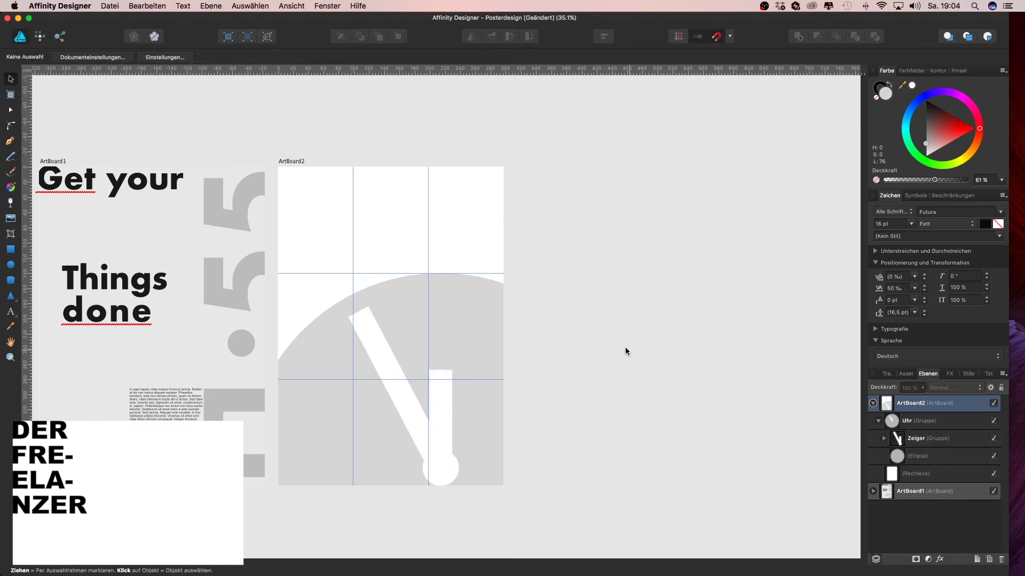
scroll(476, 383, down, 2)
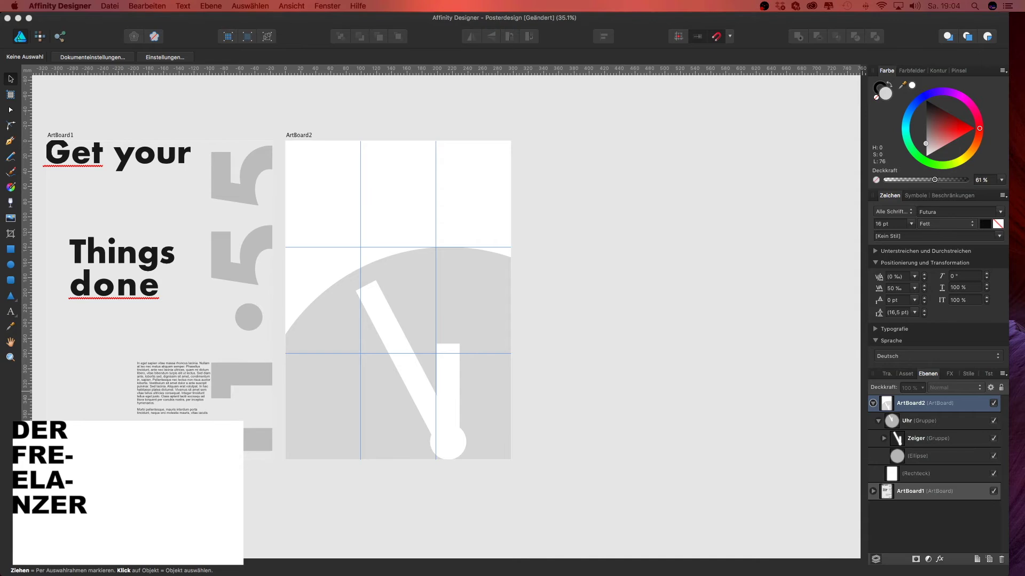
Paste copies of the 'Get your' and 'Things done' headlines onto ArtBoard2.
drag(562, 389, 595, 386)
scroll(139, 169, up, 3)
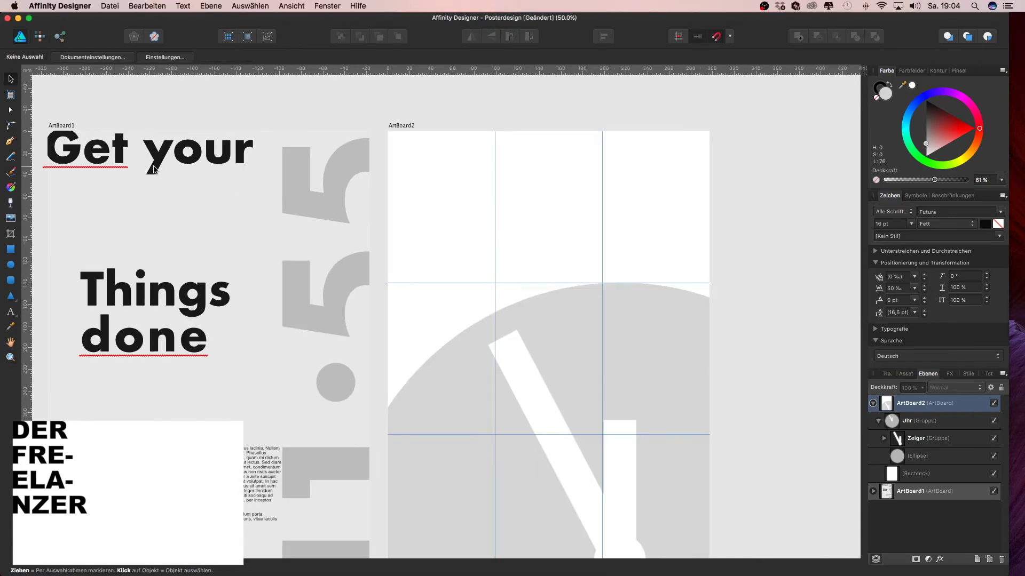
drag(38, 128, 215, 280)
scroll(215, 280, down, 2)
key(super+v)
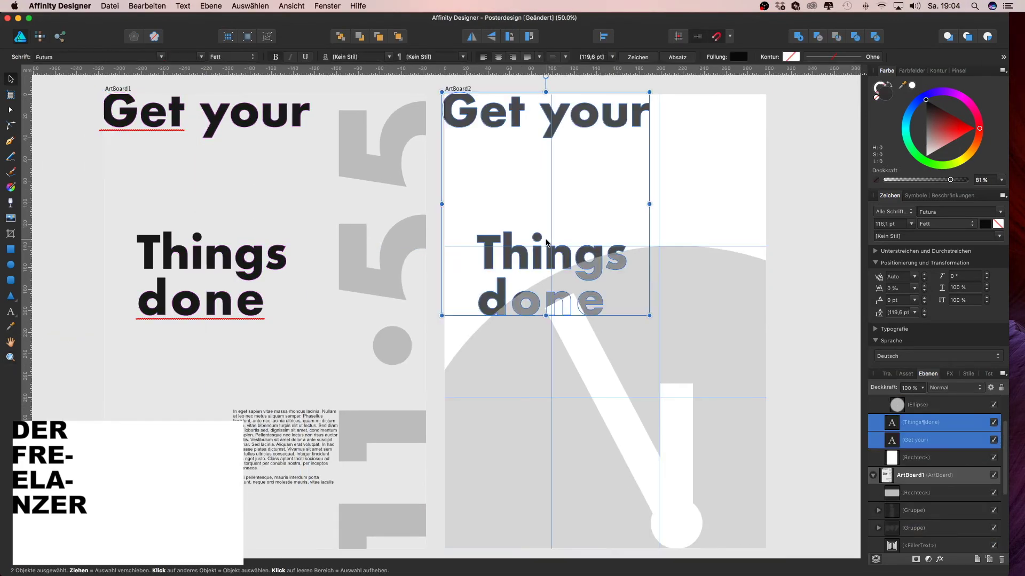
scroll(215, 281, right, 3)
scroll(286, 235, down, 1)
drag(913, 477, 916, 414)
Group the clock and background rectangle layers into 'Hintergrund'.
shift+click(917, 509)
right_click(926, 459)
click(881, 515)
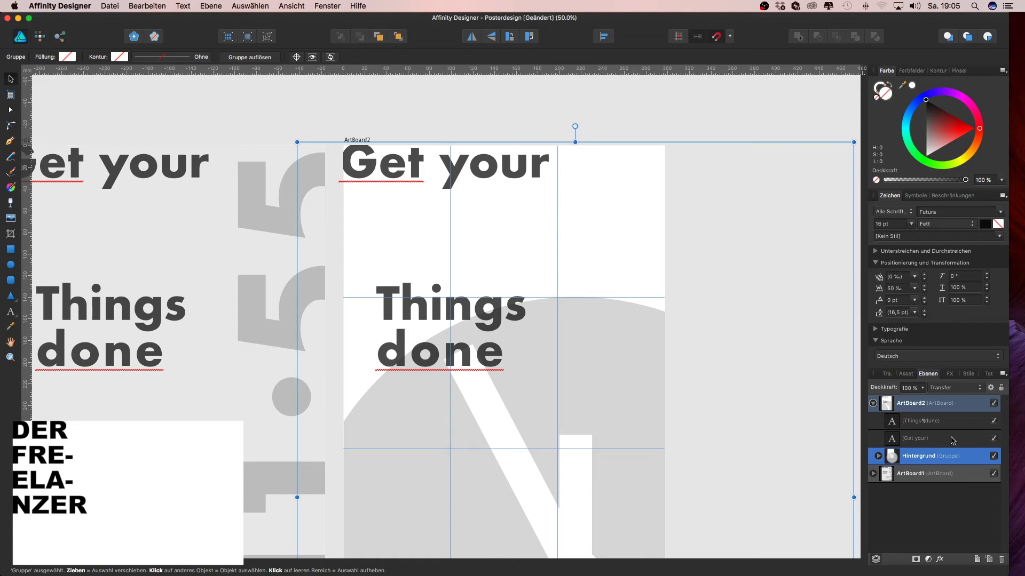
scroll(762, 320, right, 1)
key(super+minus)
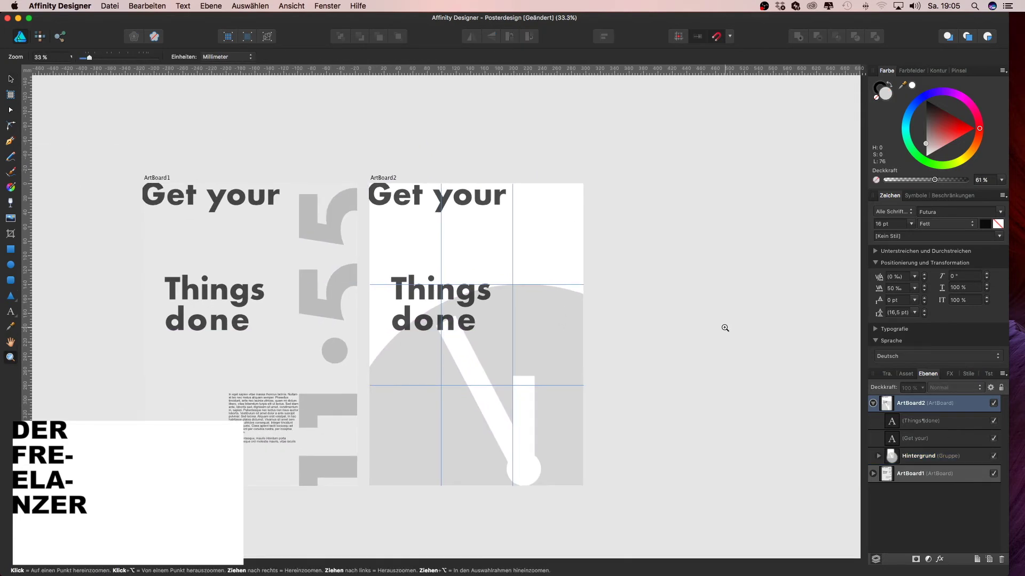
Split the 'Get your' copy into separate 'Get' and 'your' text objects.
double_click(433, 197)
drag(433, 197, 549, 201)
click(10, 79)
key(super+v)
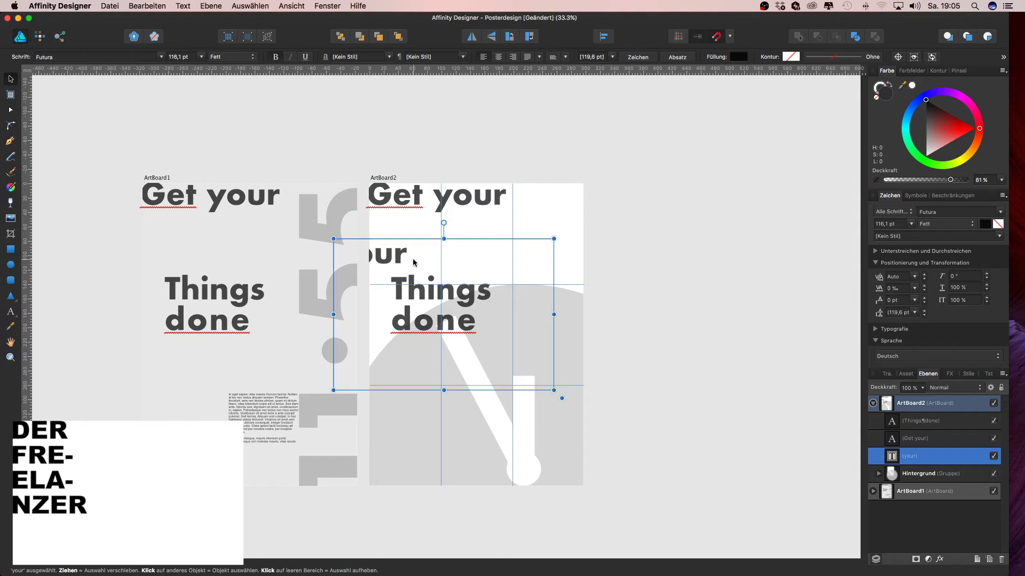
drag(644, 388, 495, 263)
click(469, 199)
double_click(470, 199)
key(BackSpace)
key(Escape)
mouse_move(461, 260)
mouse_down()
mouse_move(457, 245)
mouse_move(484, 245)
mouse_move(484, 272)
mouse_up()
Split 'Things done' into separate 'Things' and 'done' text objects.
mouse_move(464, 310)
mouse_down()
mouse_move(490, 367)
mouse_move(404, 387)
mouse_up()
key(t)
key(super+c)
key(Escape)
key(super+v)
mouse_move(425, 267)
mouse_down()
mouse_move(488, 368)
mouse_move(514, 446)
mouse_up()
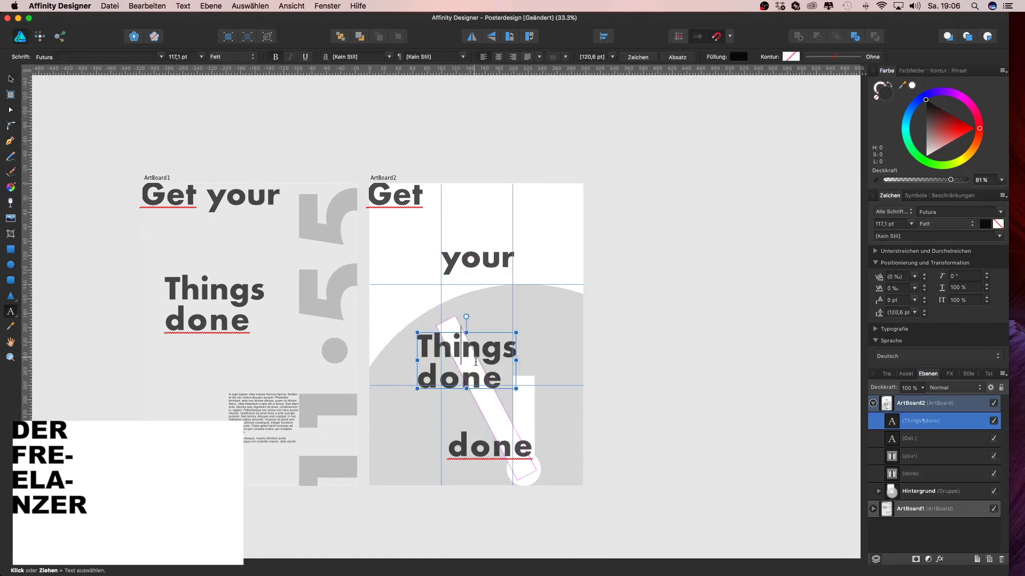
double_click(459, 376)
key(BackSpace)
click(234, 163)
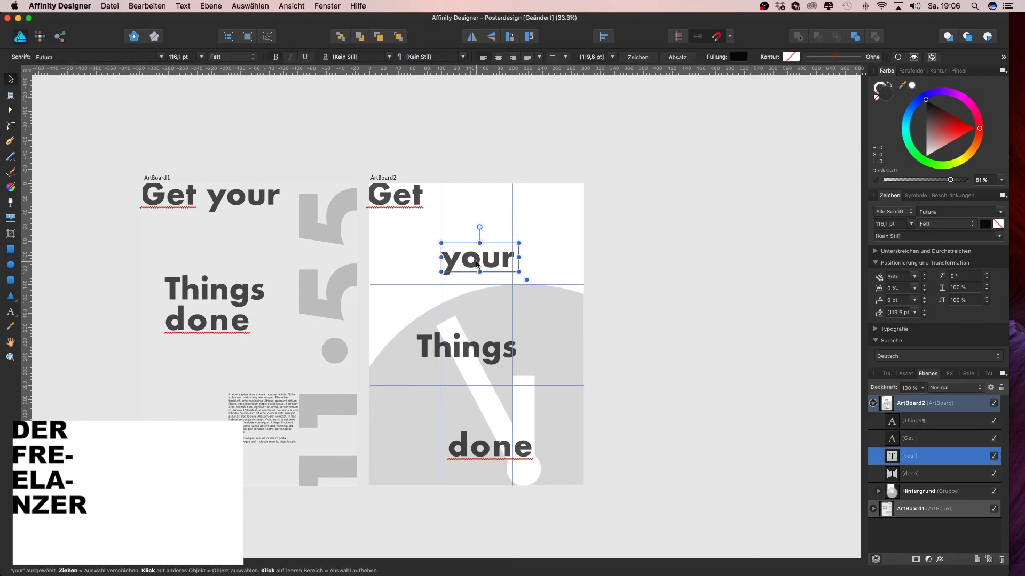
Try out positions for 'Get', 'your', 'Things' and 'done' around the clock face.
drag(478, 261, 478, 276)
mouse_move(471, 341)
mouse_down()
mouse_move(495, 344)
mouse_move(497, 359)
mouse_up()
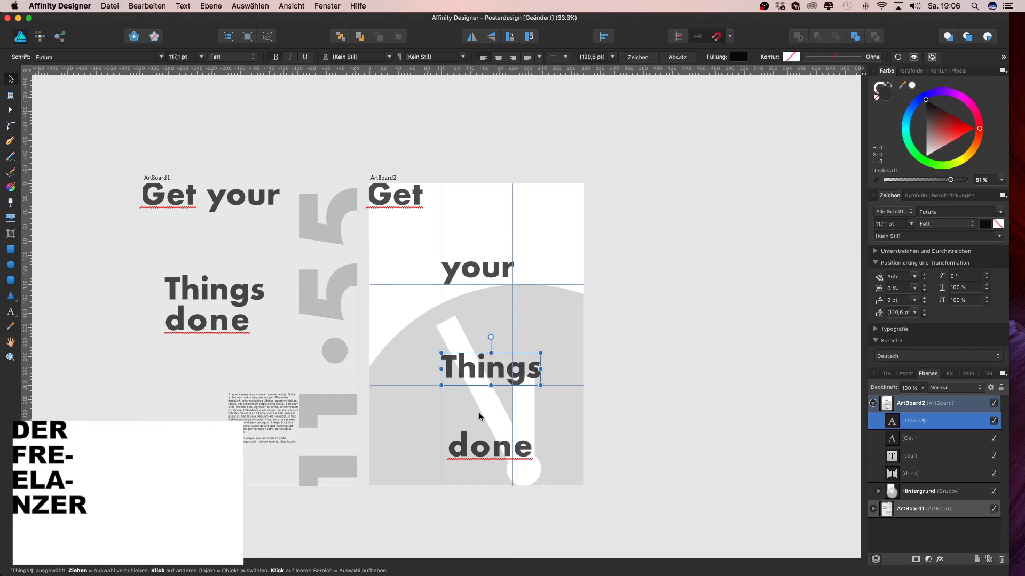
click(652, 324)
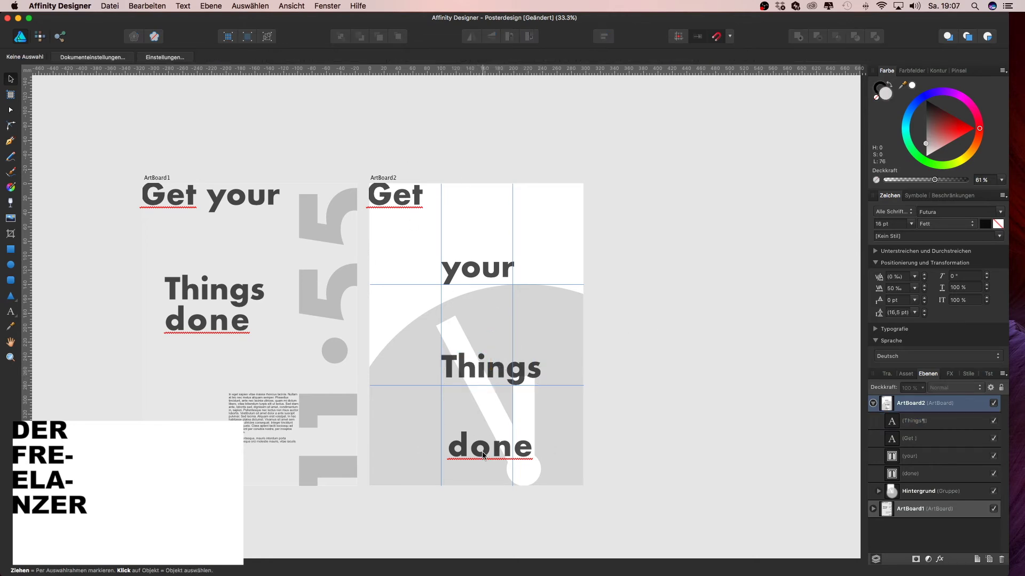
drag(483, 454, 405, 454)
drag(477, 267, 477, 239)
drag(483, 366, 556, 307)
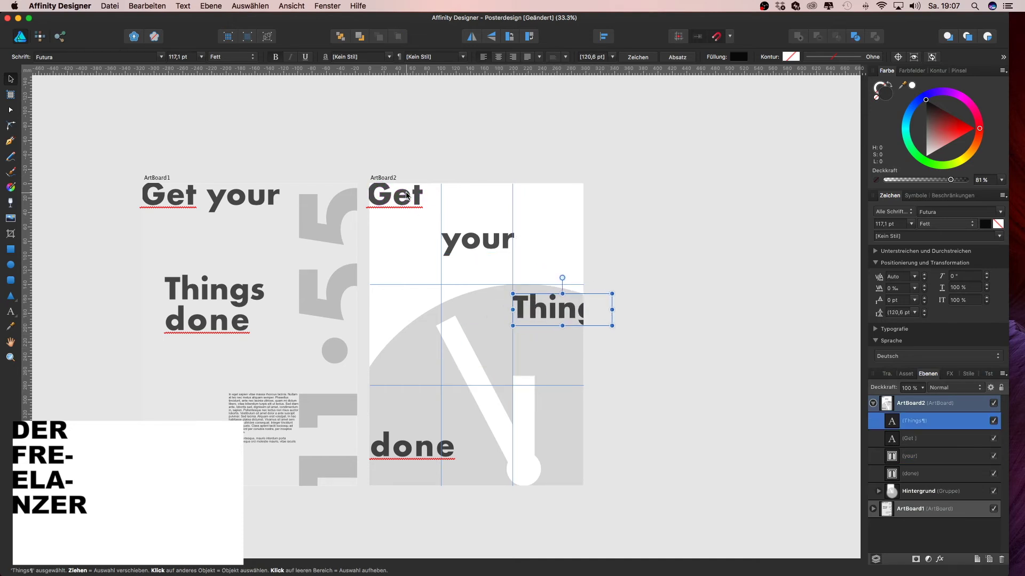
drag(406, 195, 405, 362)
drag(470, 251, 414, 321)
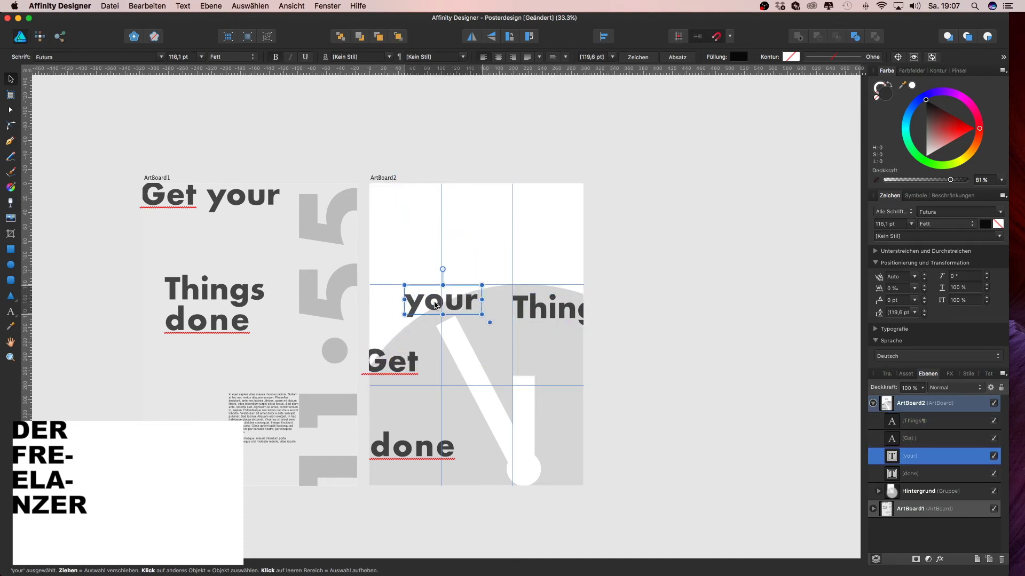
drag(550, 310, 474, 268)
mouse_move(414, 452)
mouse_down()
mouse_move(540, 323)
mouse_move(540, 350)
mouse_up()
drag(486, 267, 501, 268)
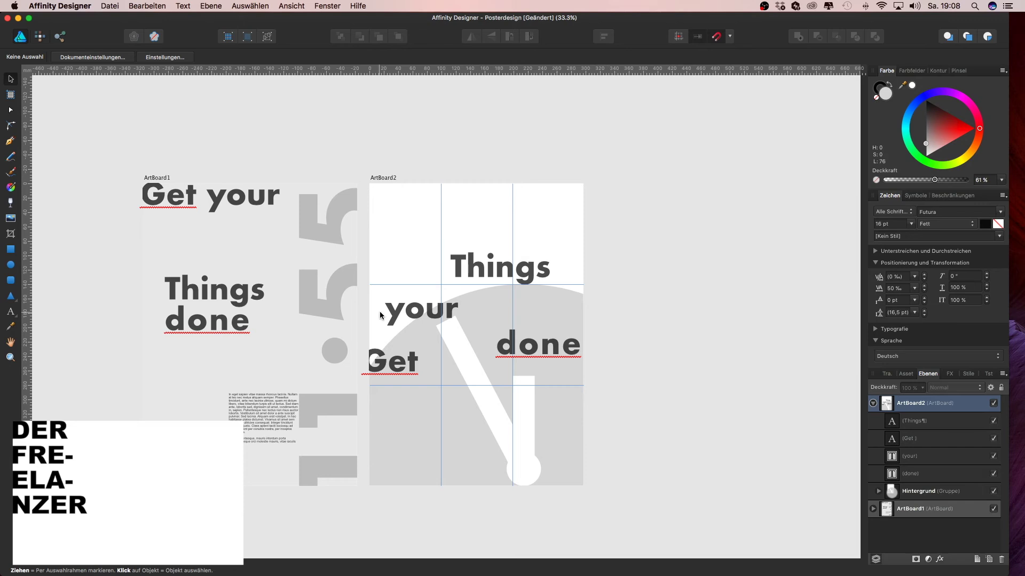
Place 'Get' at ArtBoard2's top-left, with 'your' and 'Things' stacked beneath it.
click(418, 308)
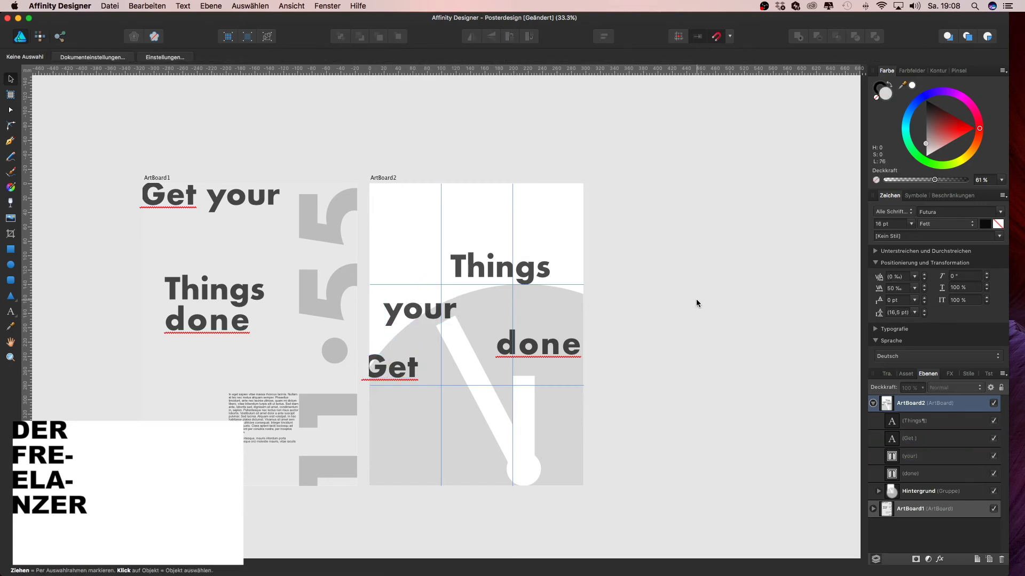
drag(696, 302, 617, 357)
drag(320, 425, 322, 252)
mouse_move(347, 368)
mouse_down()
mouse_move(378, 278)
mouse_move(354, 281)
mouse_up()
drag(397, 322, 341, 308)
scroll(319, 308, up, 5)
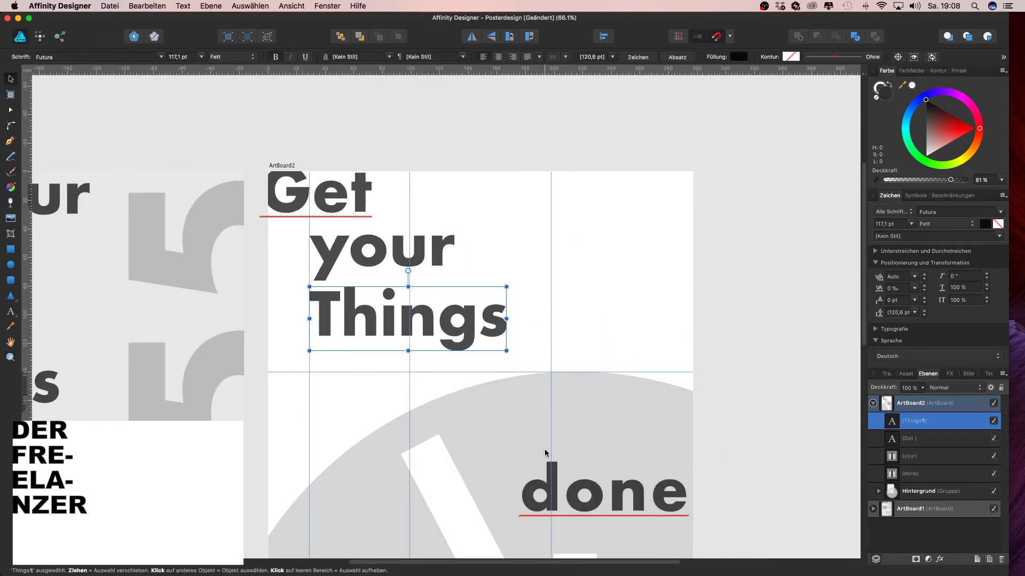
Move 'done' under 'Things' and set the tracking of 'your' to 50 ‰.
drag(604, 500, 472, 393)
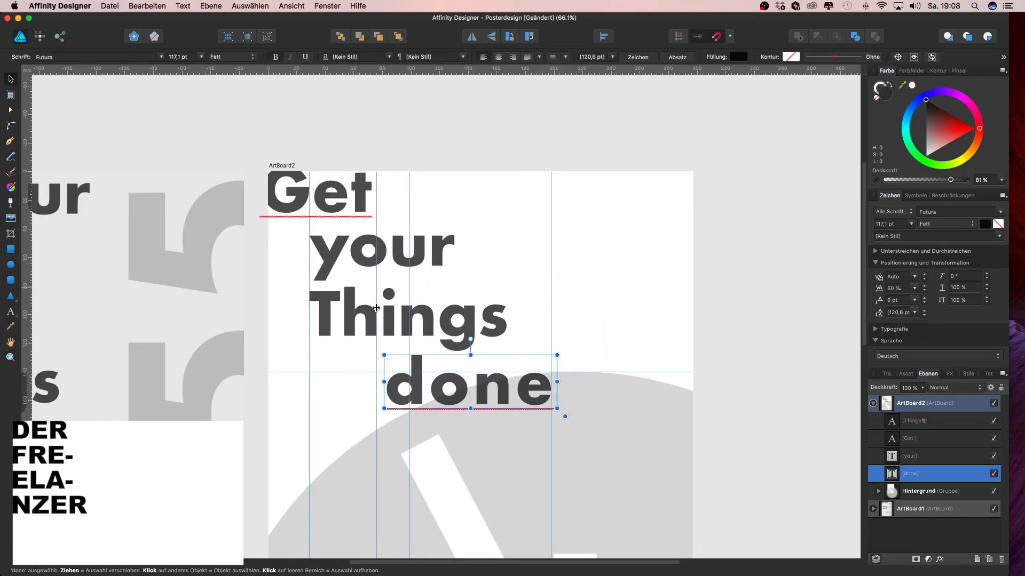
click(376, 308)
double_click(376, 307)
click(914, 288)
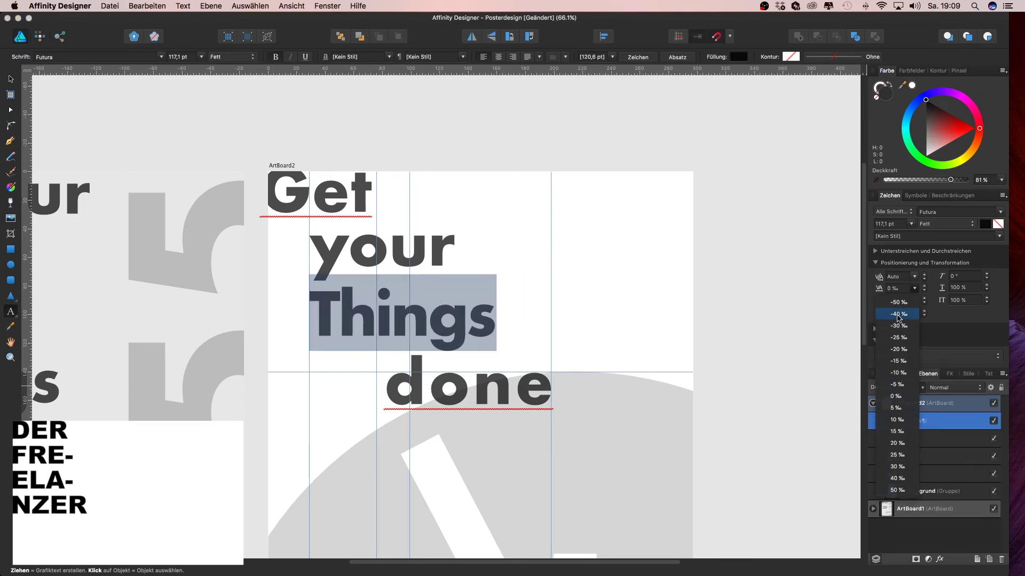
double_click(382, 248)
click(916, 293)
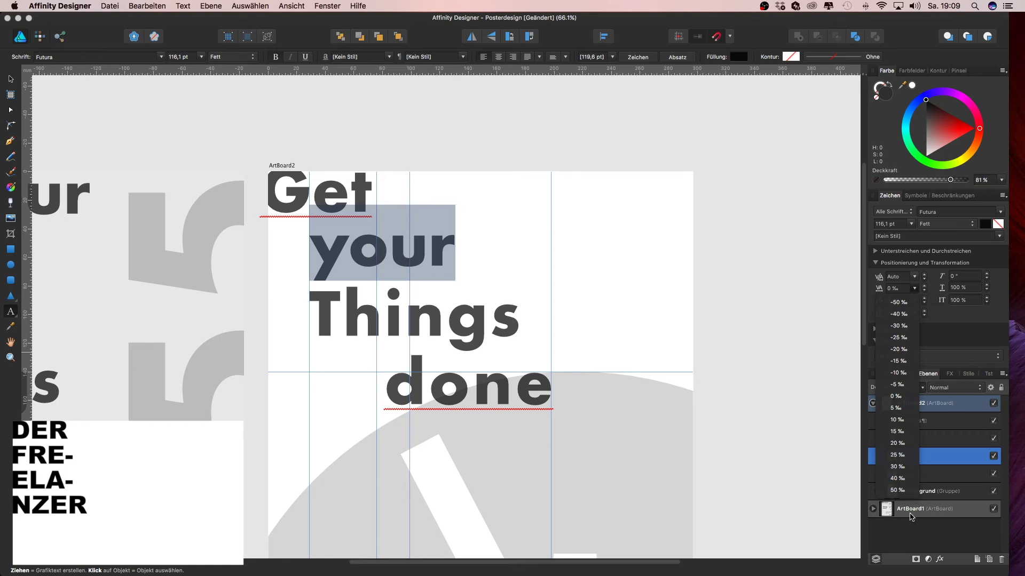
click(898, 490)
key(Escape)
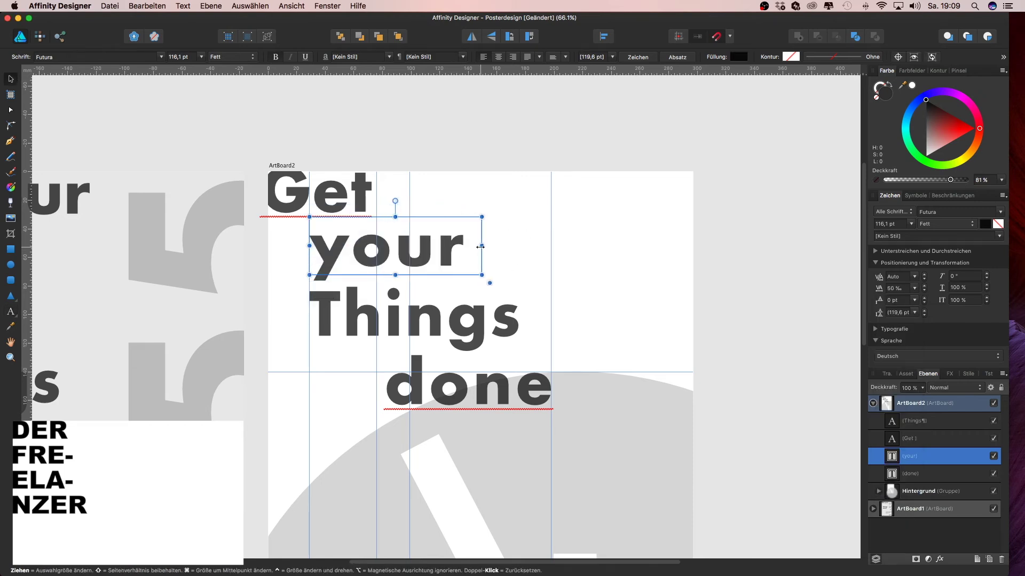
Tighten the tracking of 'Things' to -15 ‰.
click(437, 319)
double_click(437, 318)
click(915, 288)
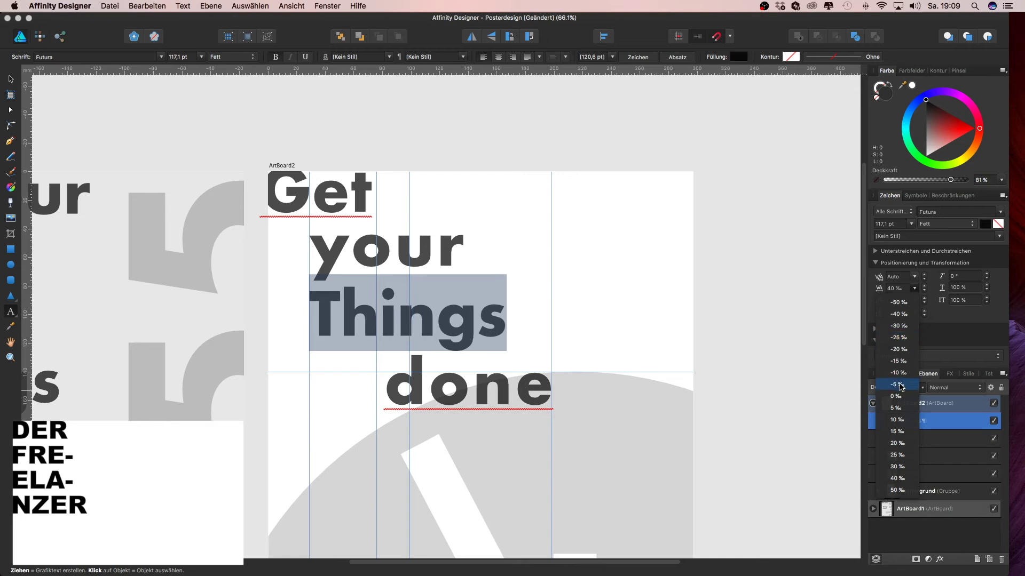
click(895, 396)
key(Escape)
drag(409, 183, 398, 183)
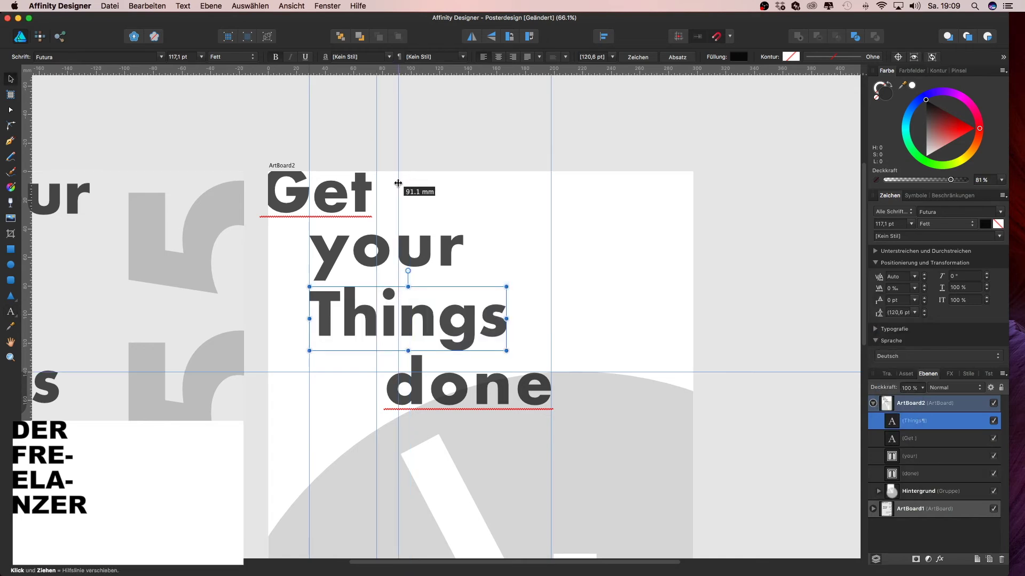
double_click(488, 329)
click(916, 290)
click(898, 386)
key(Escape)
key(Escape)
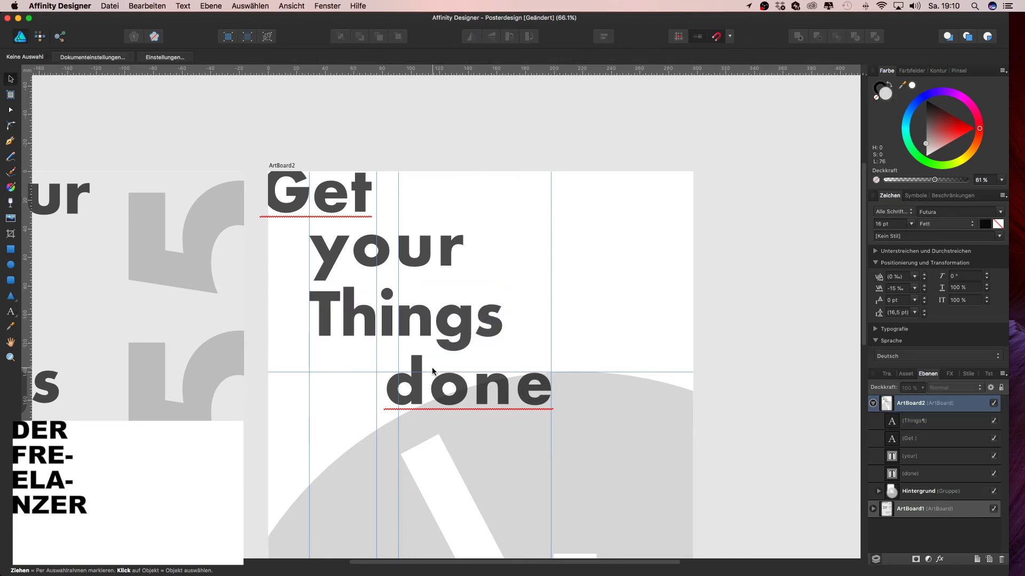
Overlap 'Things' with 'your', raise 'done', and group 'your' and 'Things'.
drag(433, 371, 411, 389)
drag(397, 325, 421, 314)
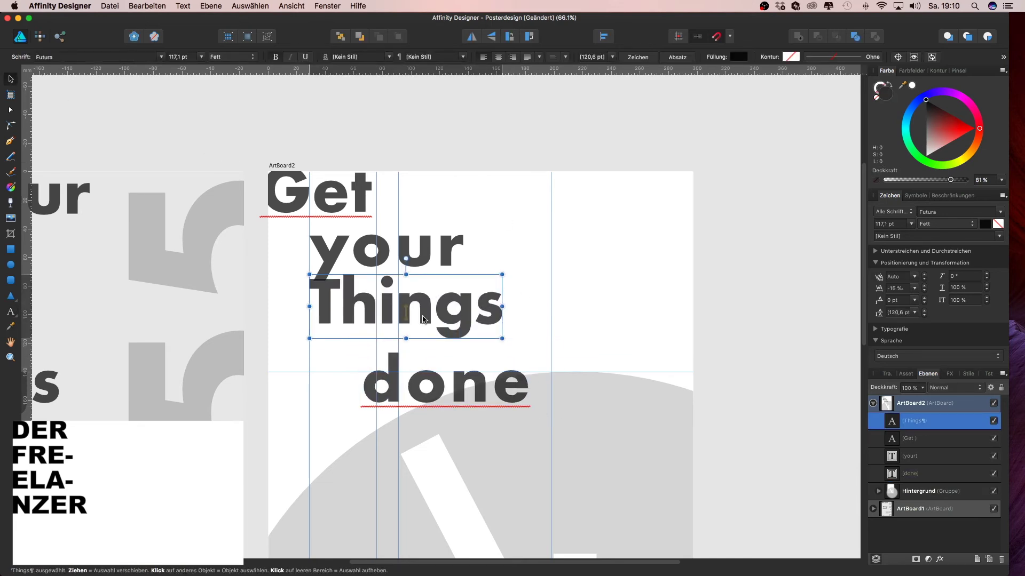
drag(421, 313, 426, 297)
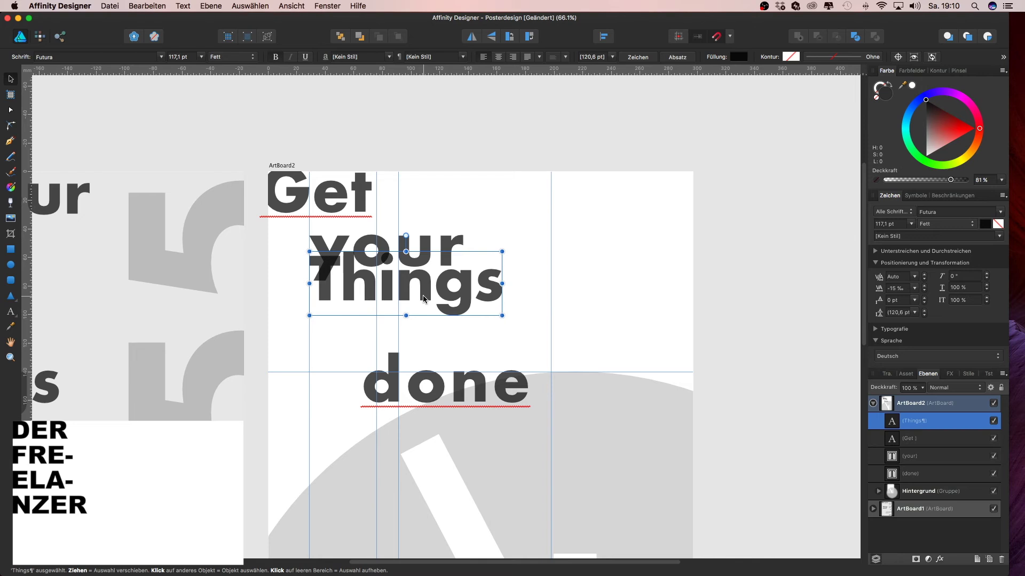
drag(427, 381, 426, 350)
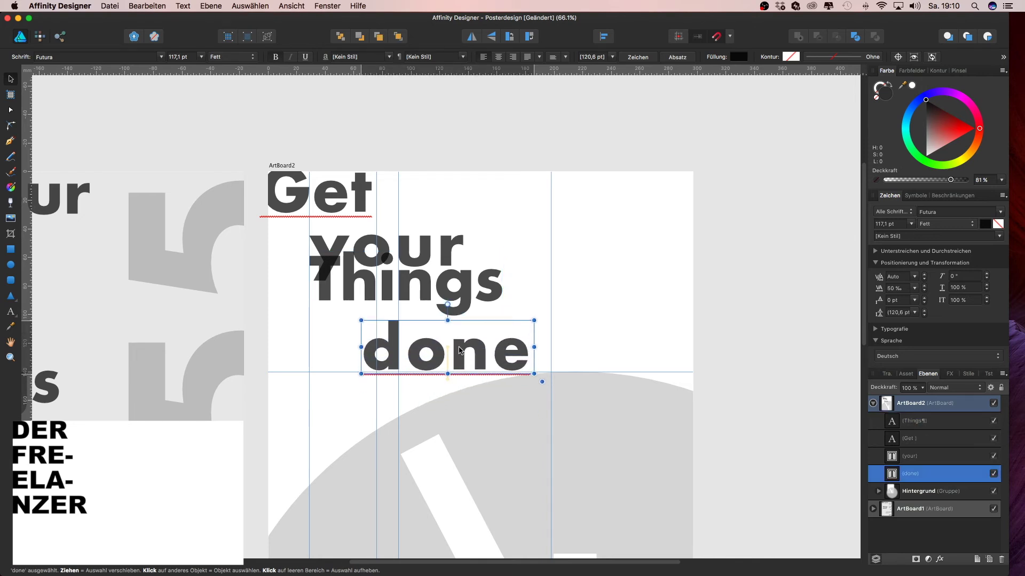
click(411, 291)
shift+click(430, 250)
right_click(912, 448)
click(875, 504)
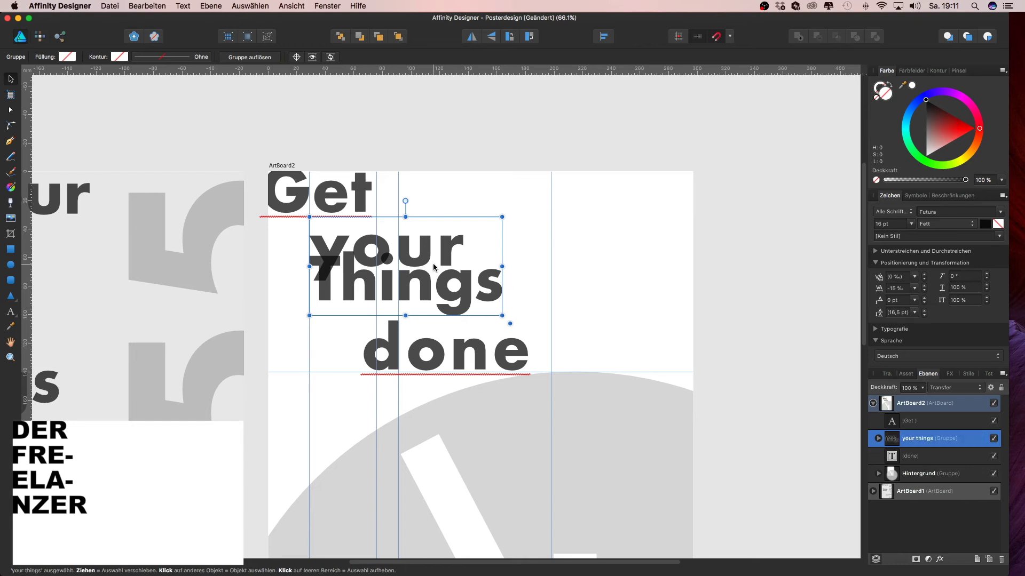
Zoom out to show both posters and select the clock group.
click(440, 361)
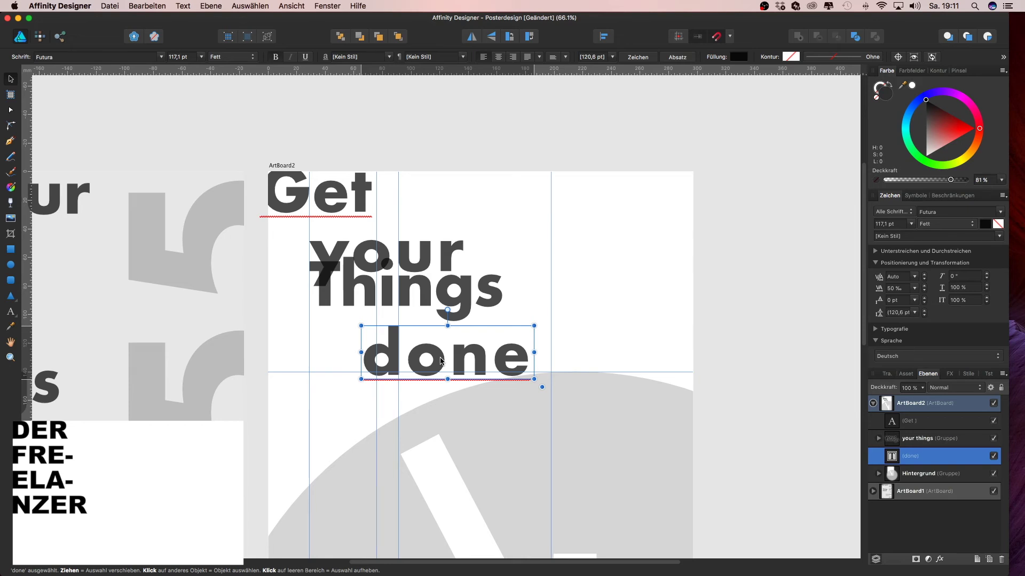
click(734, 261)
key(z)
drag(690, 257, 543, 344)
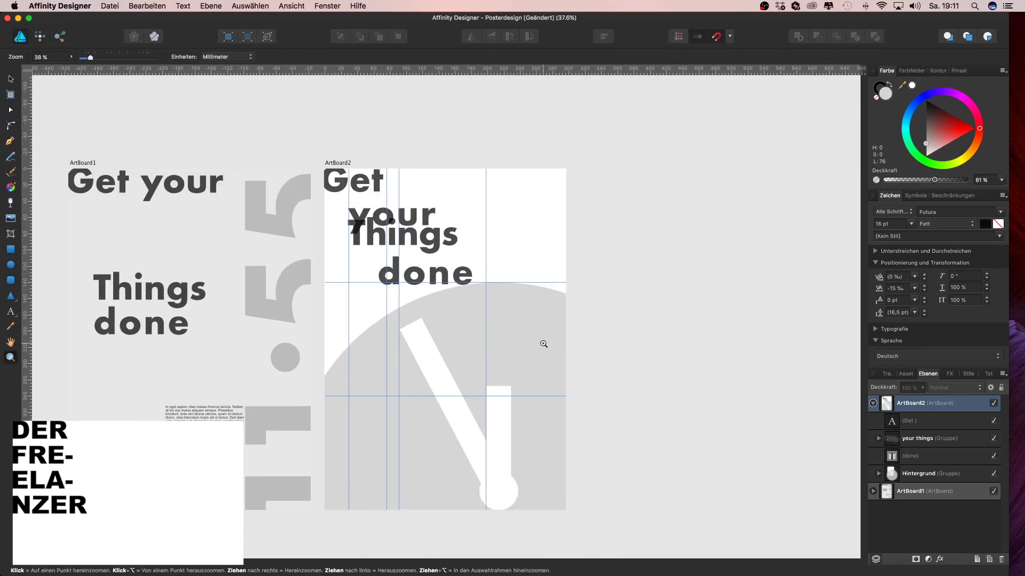
key(v)
click(543, 344)
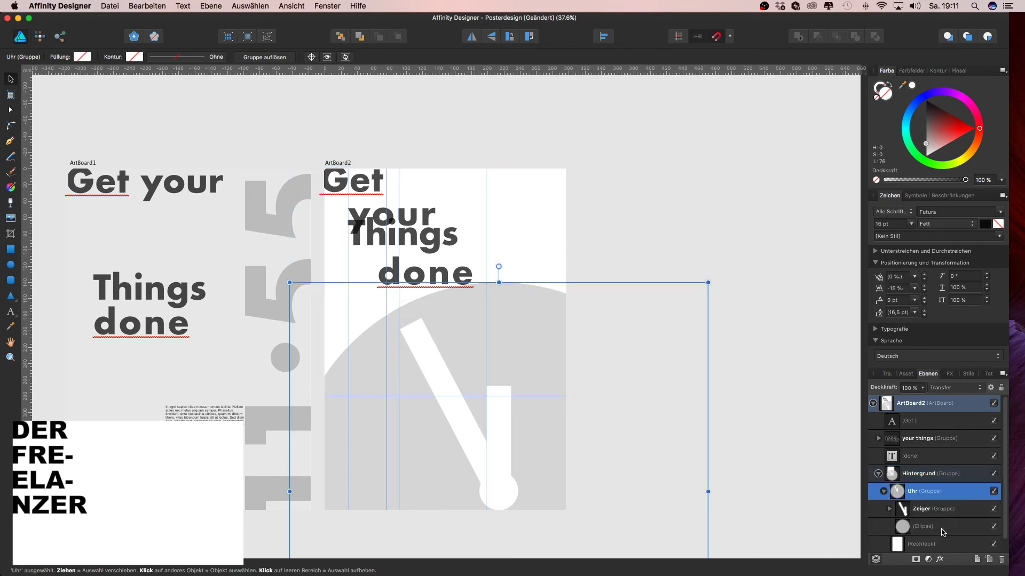
Hide the large grey circle, make the clock hands dark grey, and nudge the clock.
click(993, 526)
click(929, 509)
click(925, 127)
click(499, 435)
drag(502, 439, 495, 439)
drag(431, 367, 438, 366)
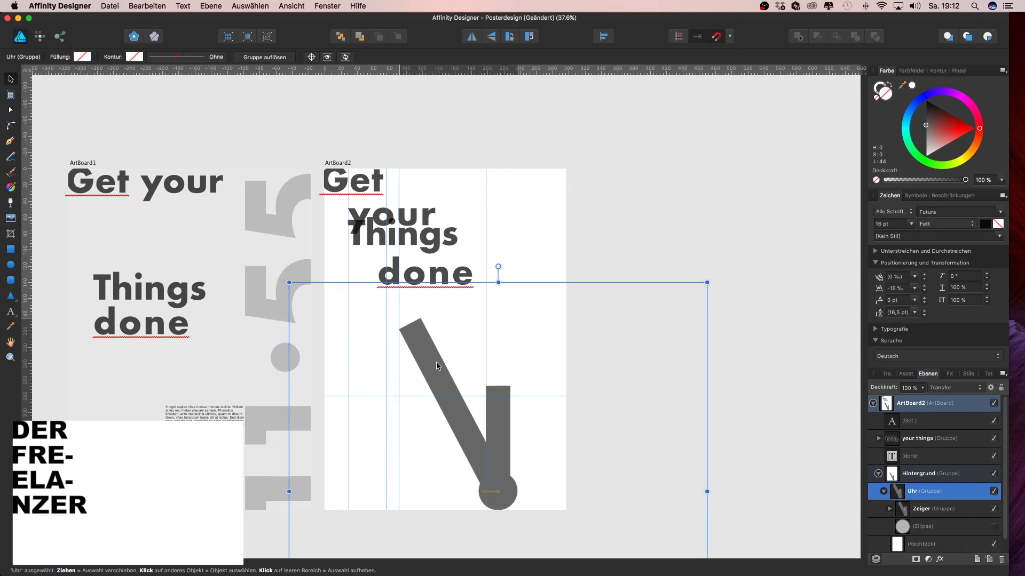
drag(387, 165, 383, 165)
Shift 'done' slightly to the right.
scroll(415, 274, up, 5)
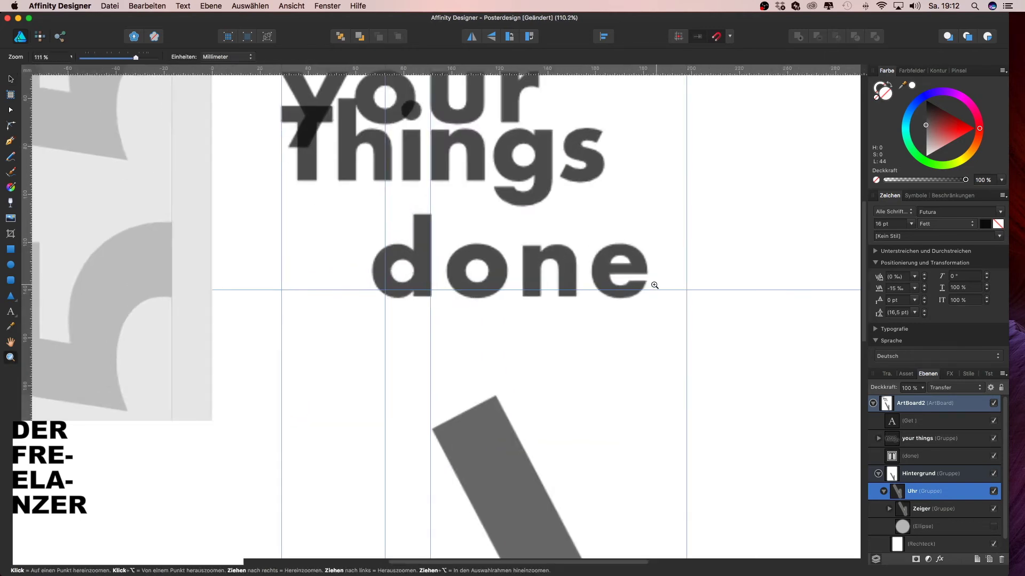
scroll(534, 320, up, 3)
click(435, 388)
drag(435, 388, 492, 375)
scroll(447, 385, down, 1)
Zoom around ArtBoard2 and select the background group to check its extent.
key(z)
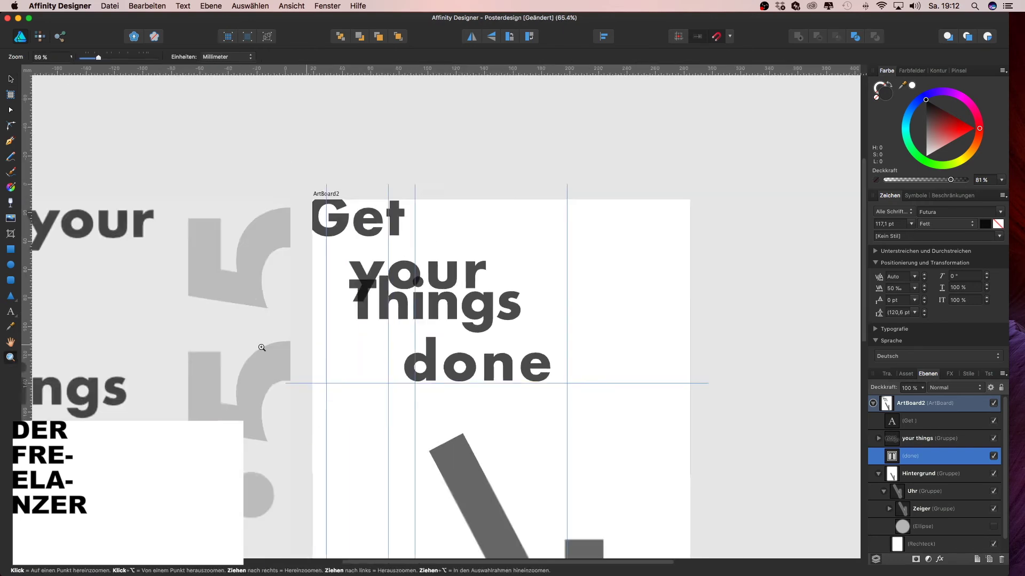
scroll(480, 384, down, 3)
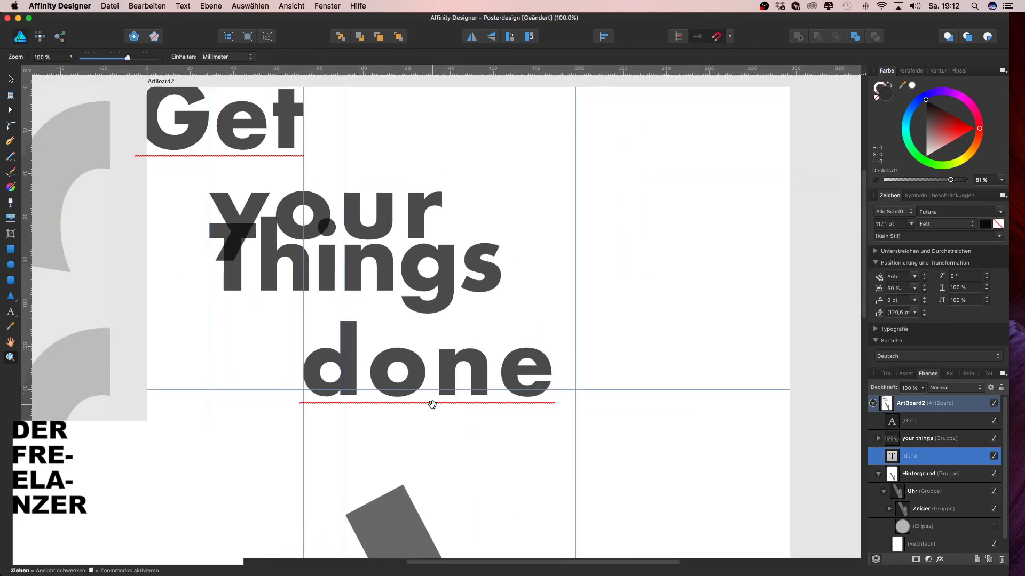
scroll(416, 266, down, 3)
scroll(373, 267, up, 3)
key(v)
click(321, 336)
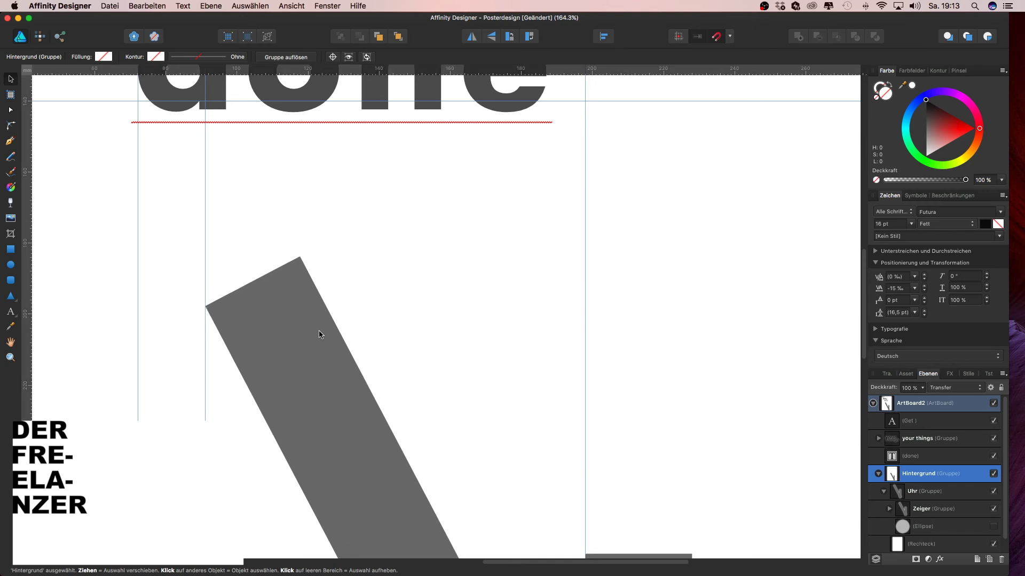
scroll(480, 331, down, 3)
scroll(352, 331, down, 3)
key(z)
scroll(439, 348, up, 5)
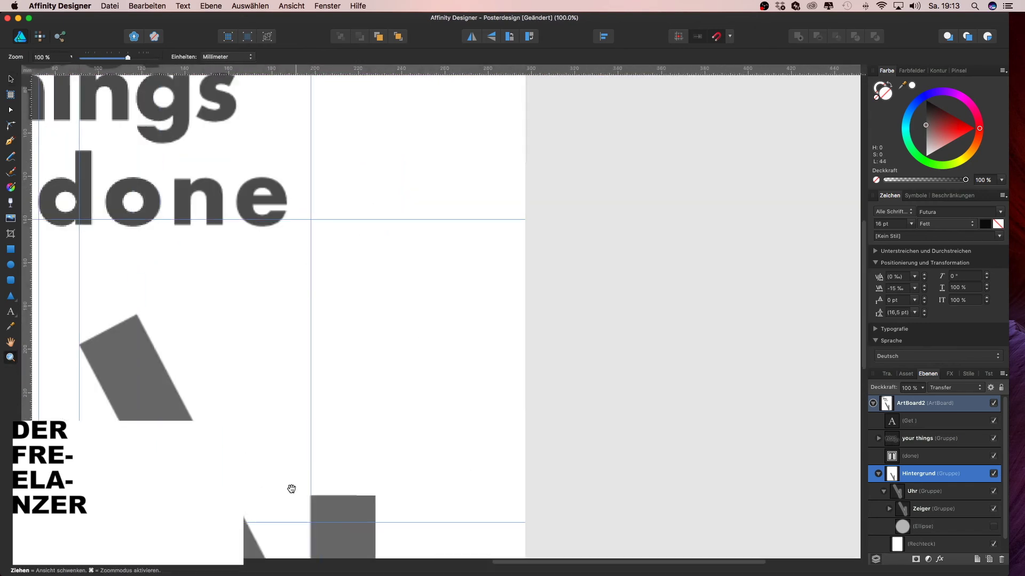
scroll(430, 439, up, 5)
scroll(453, 412, up, 5)
scroll(572, 390, up, 5)
scroll(412, 456, down, 5)
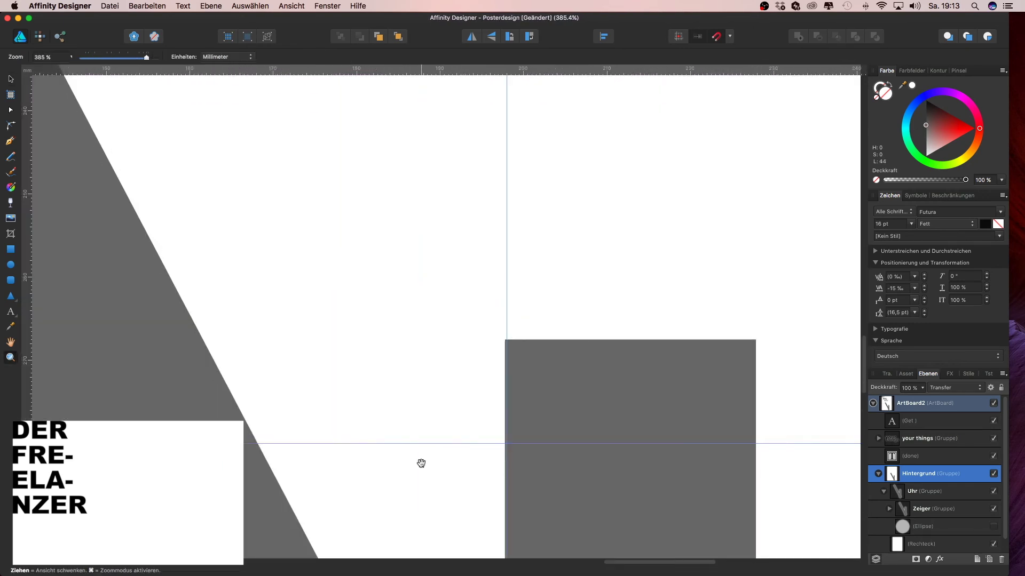
scroll(355, 355, down, 3)
scroll(480, 373, down, 2)
Select the clock group and zoom in tightly on the clock hand's edge.
key(v)
click(480, 376)
scroll(454, 377, up, 3)
key(z)
mouse_move(346, 302)
mouse_down()
mouse_move(647, 300)
mouse_move(544, 327)
mouse_up()
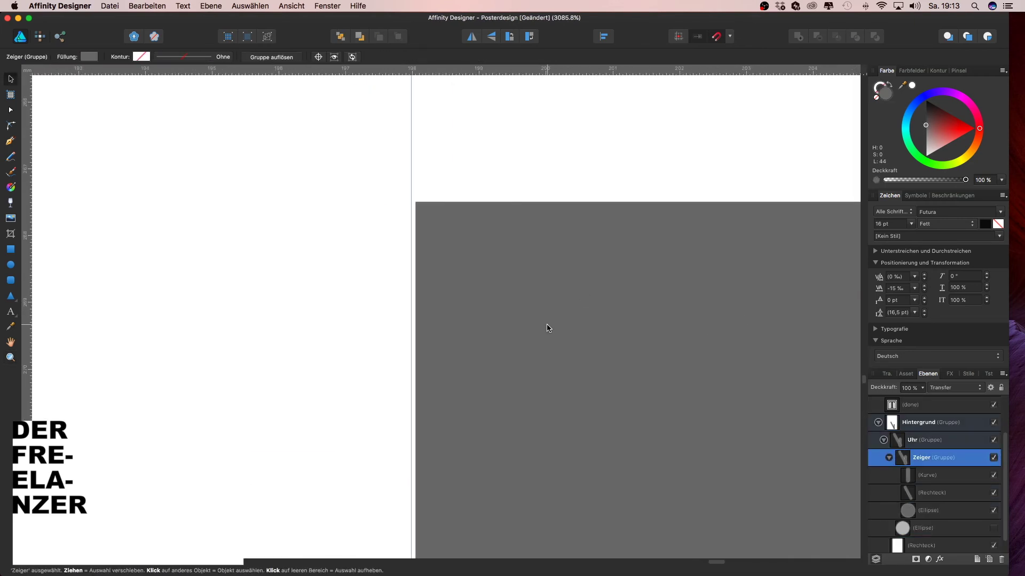
scroll(373, 321, down, 3)
scroll(353, 299, down, 3)
scroll(574, 355, down, 2)
scroll(414, 382, down, 3)
scroll(404, 317, down, 2)
scroll(374, 331, down, 2)
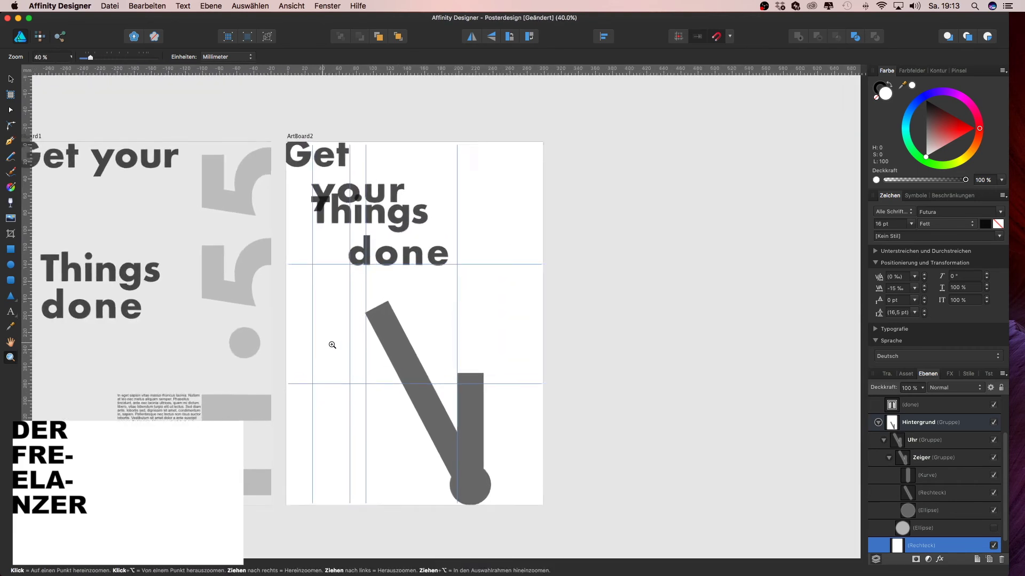
Draw a rectangle covering ArtBoard2 in Hintergrund with 57% opacity and near-white fill.
key(m)
drag(531, 143, 266, 512)
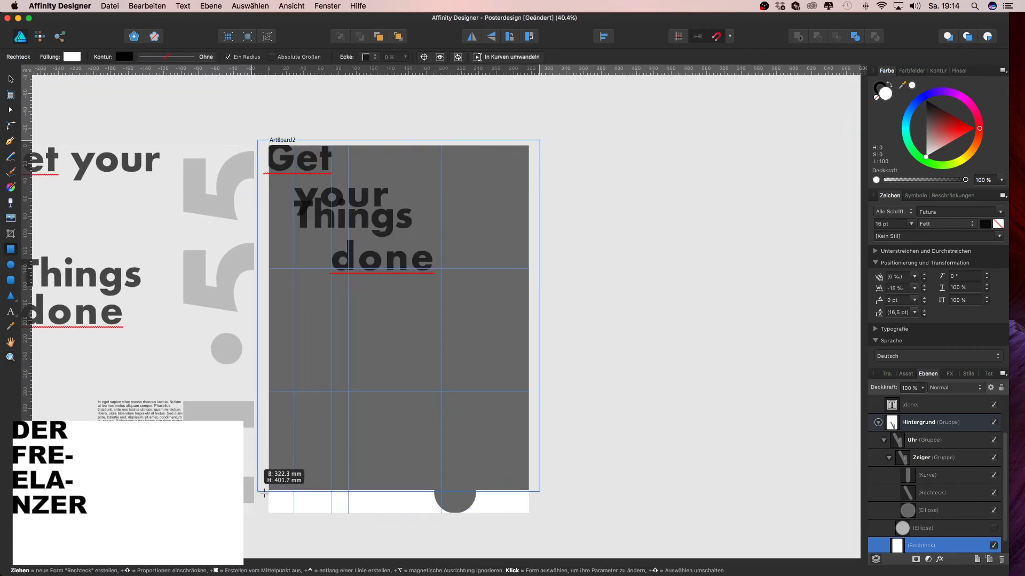
key(v)
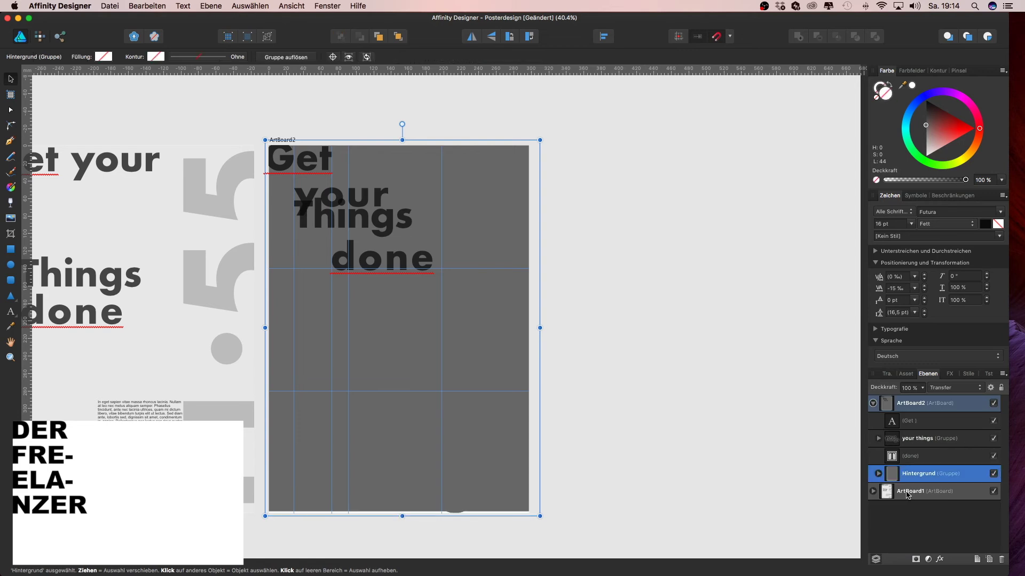
click(878, 473)
drag(965, 180, 932, 180)
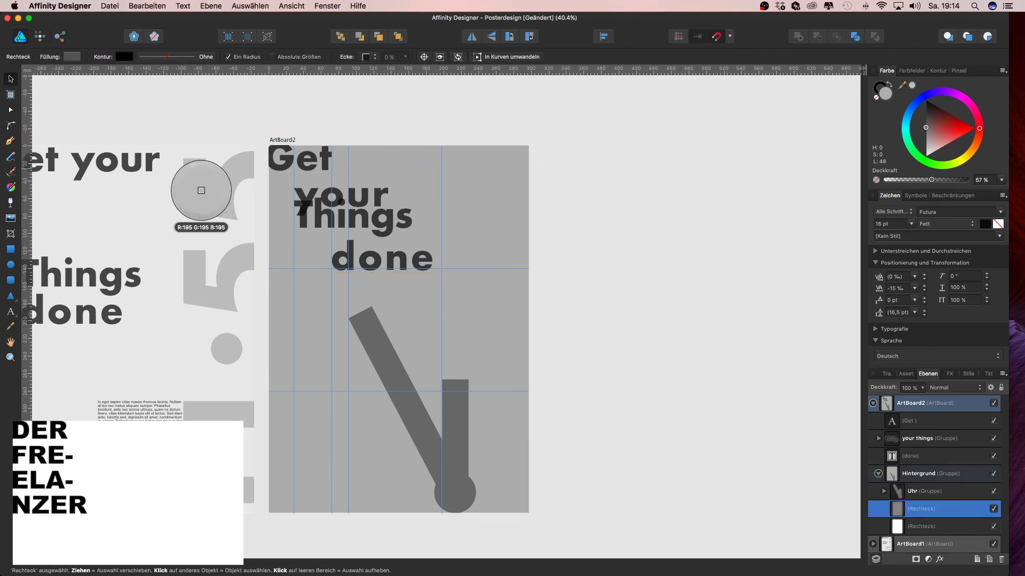
click(926, 153)
click(789, 187)
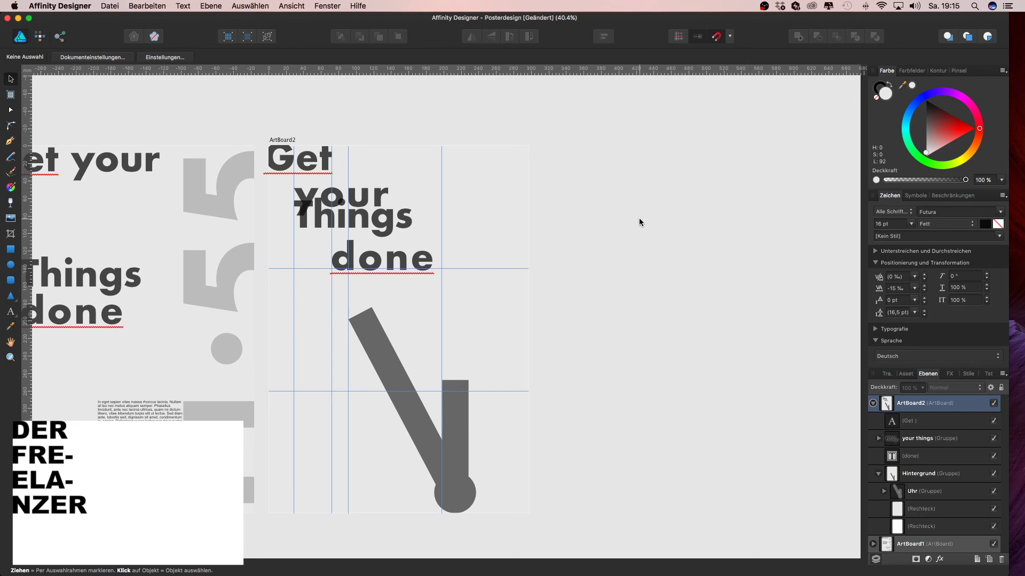
Zoom into the body text and drag the filler text block further right on ArtBoard1.
key(z)
scroll(661, 237, down, 5)
scroll(469, 253, up, 2)
scroll(610, 231, up, 3)
scroll(533, 266, up, 3)
scroll(494, 308, up, 3)
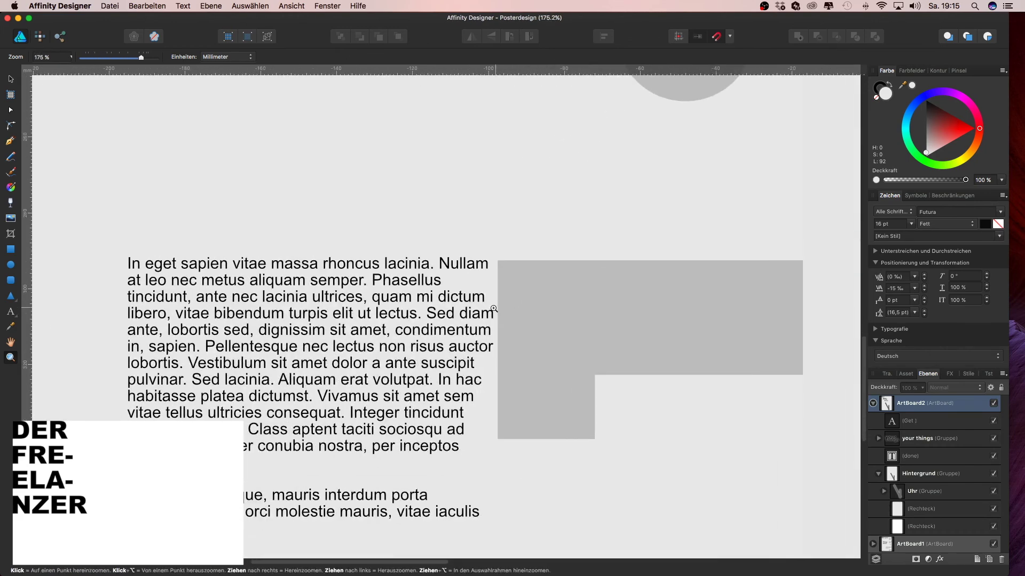
click(11, 78)
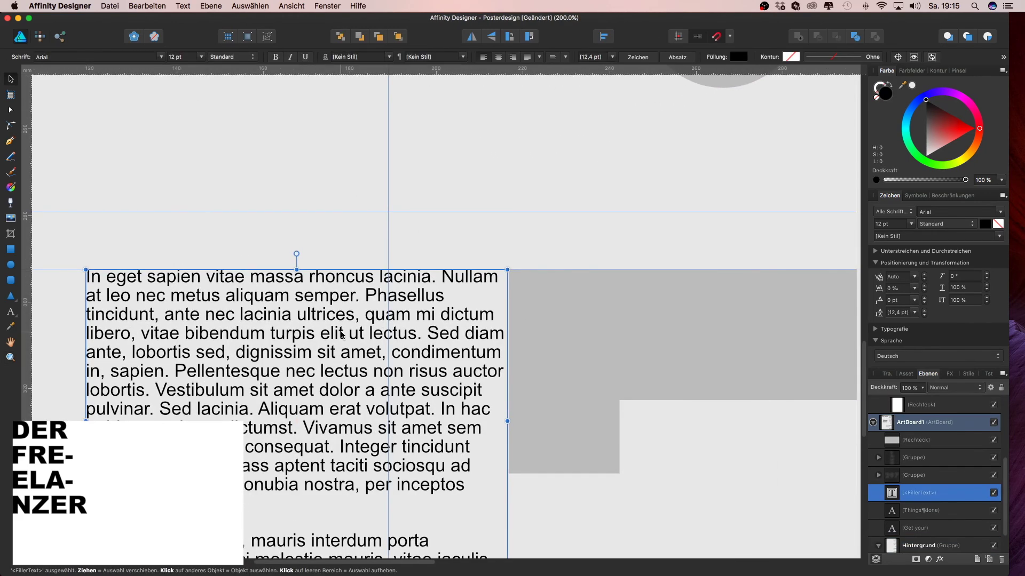
drag(344, 330, 406, 333)
Zoom out and pan the view so both poster artboards are visible.
scroll(406, 333, down, 5)
scroll(411, 373, down, 5)
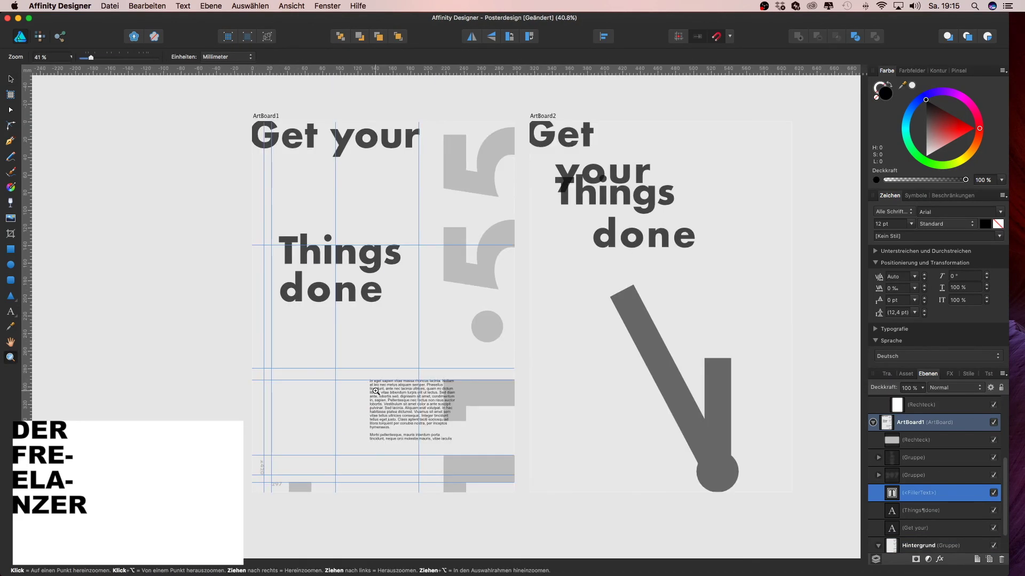
scroll(611, 451, up, 2)
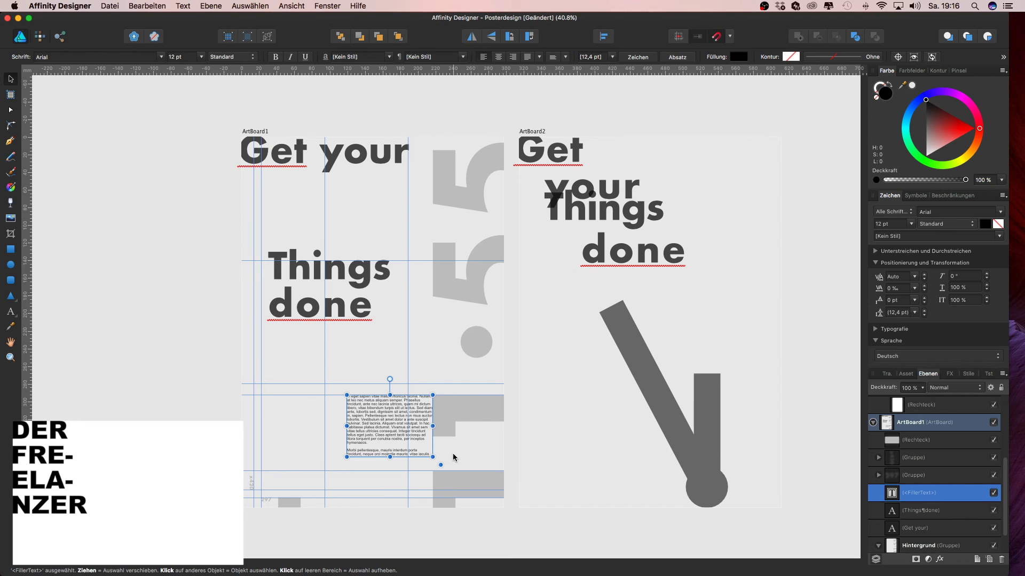
scroll(462, 435, right, 2)
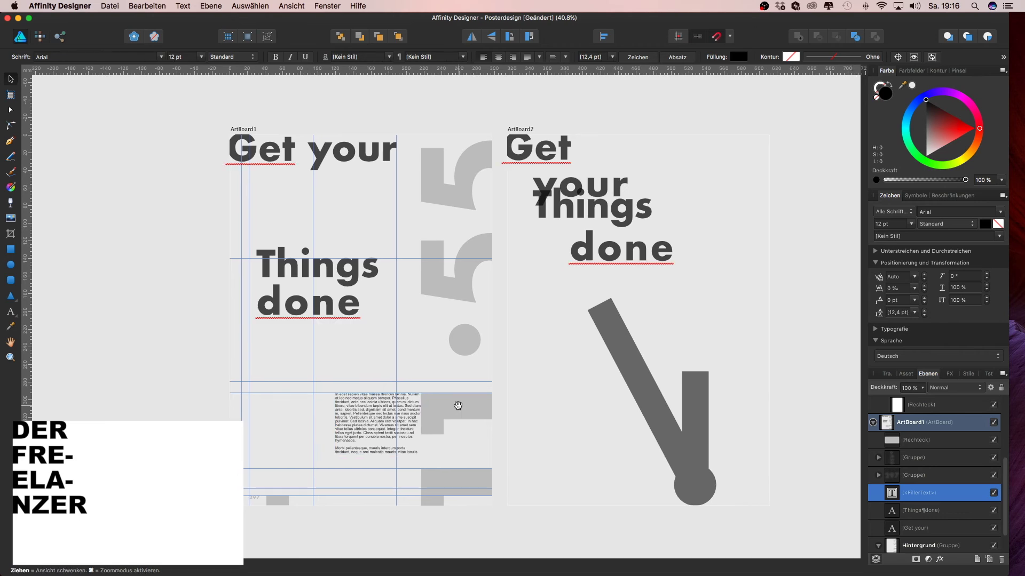
click(338, 152)
click(341, 98)
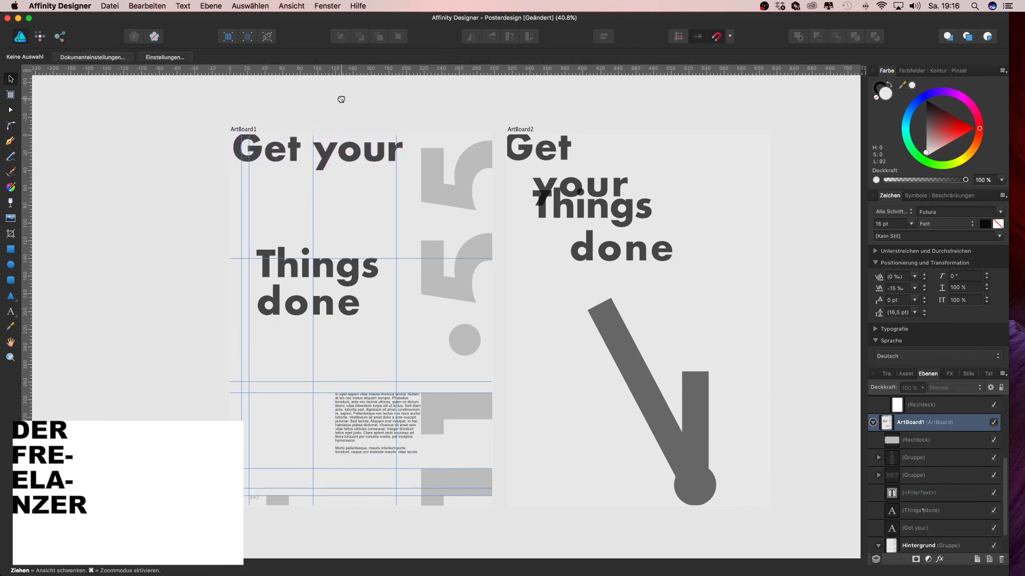
drag(341, 98, 308, 94)
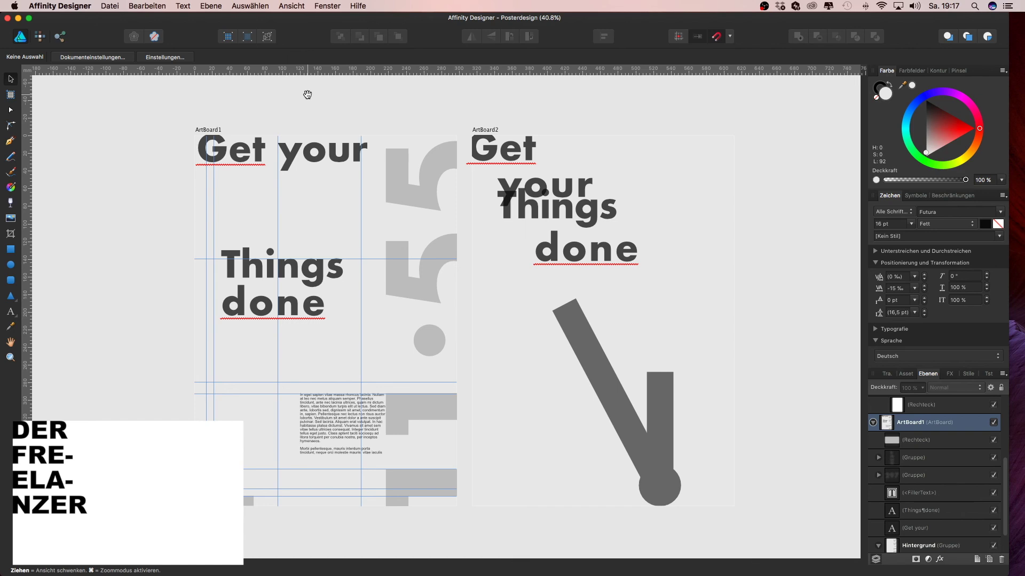
scroll(165, 366, down, 3)
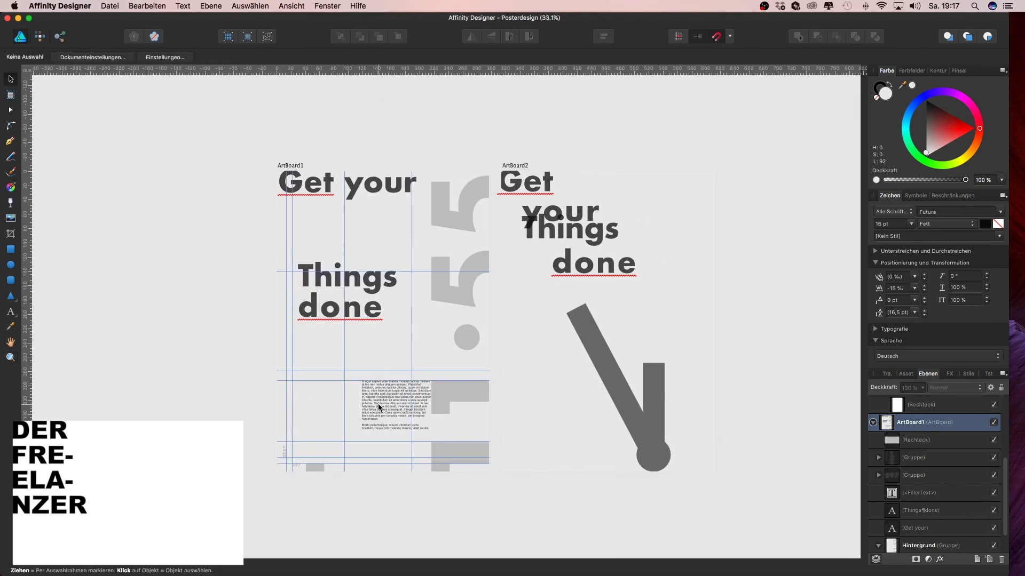
Make the filler text light grey with lowered opacity using the colour wheel.
click(362, 405)
drag(965, 180, 948, 182)
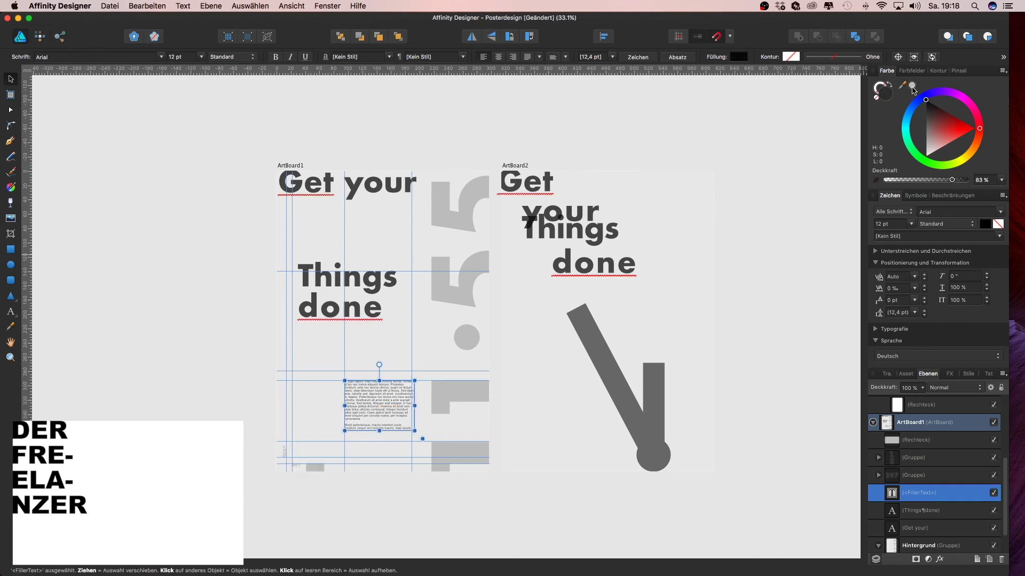
drag(911, 86, 317, 467)
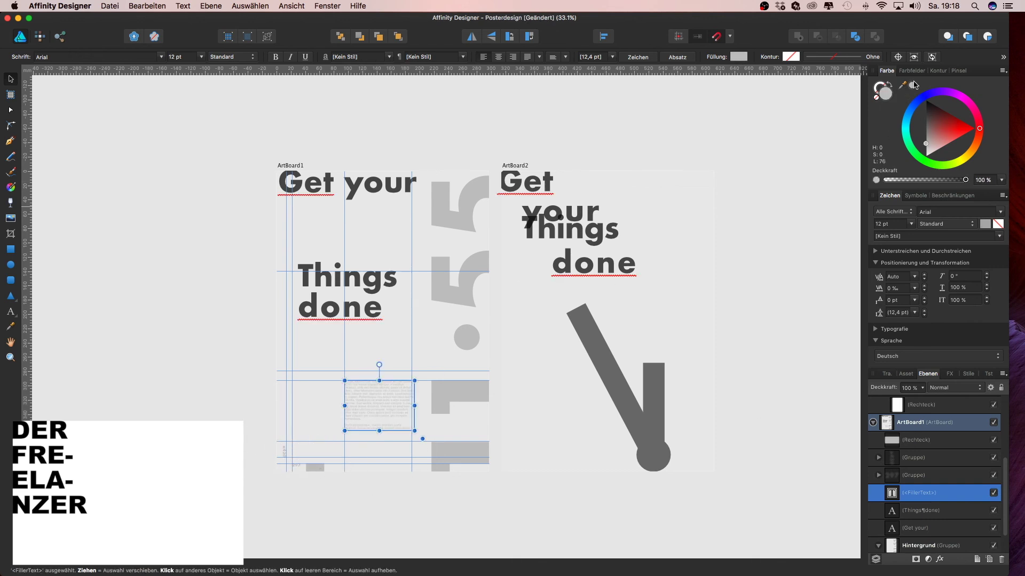
key(z)
drag(432, 404, 810, 176)
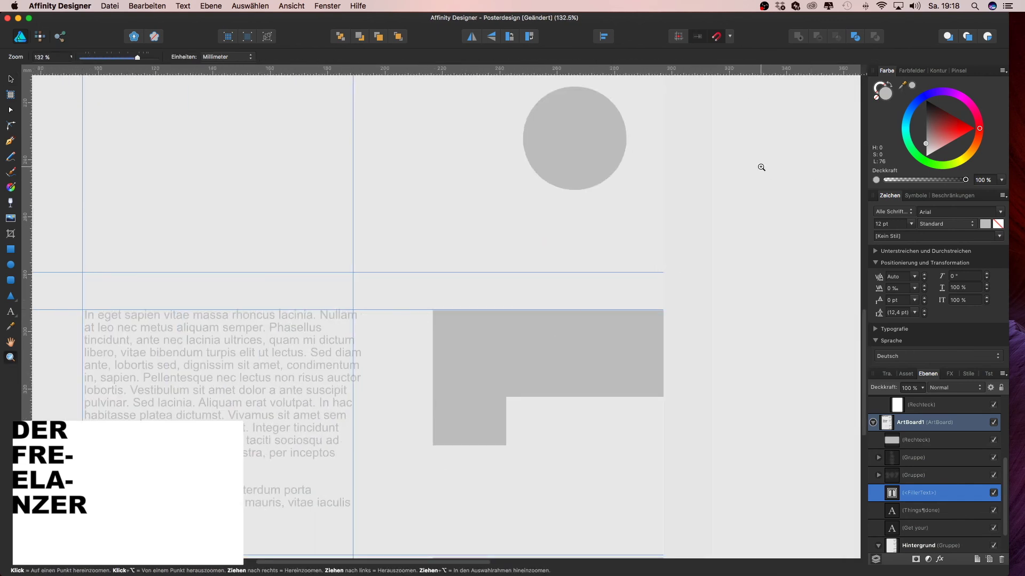
key(super+plus)
key(v)
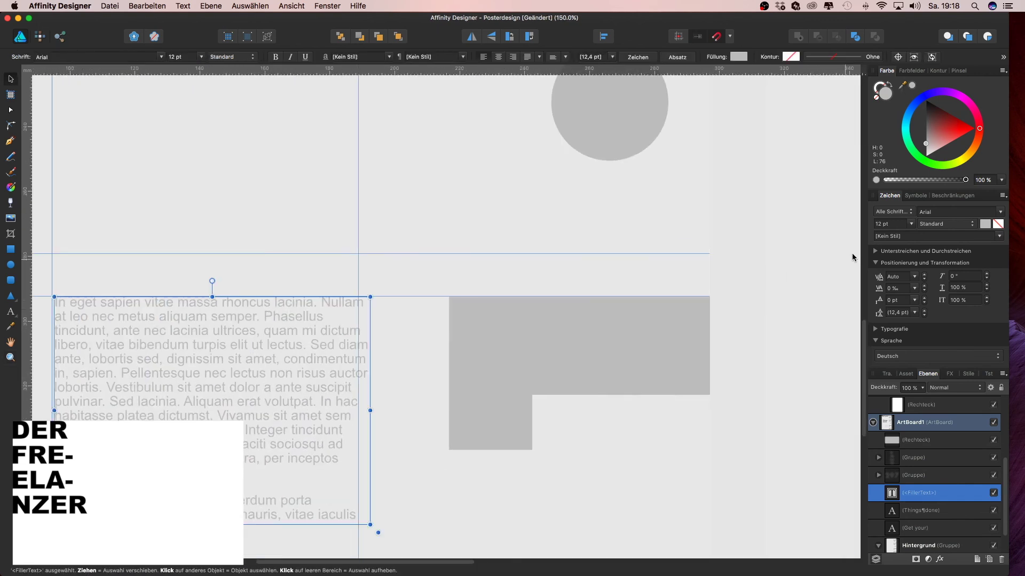
Fine-tune the filler text's grey, move it back against the left margin, and save.
drag(929, 135, 925, 132)
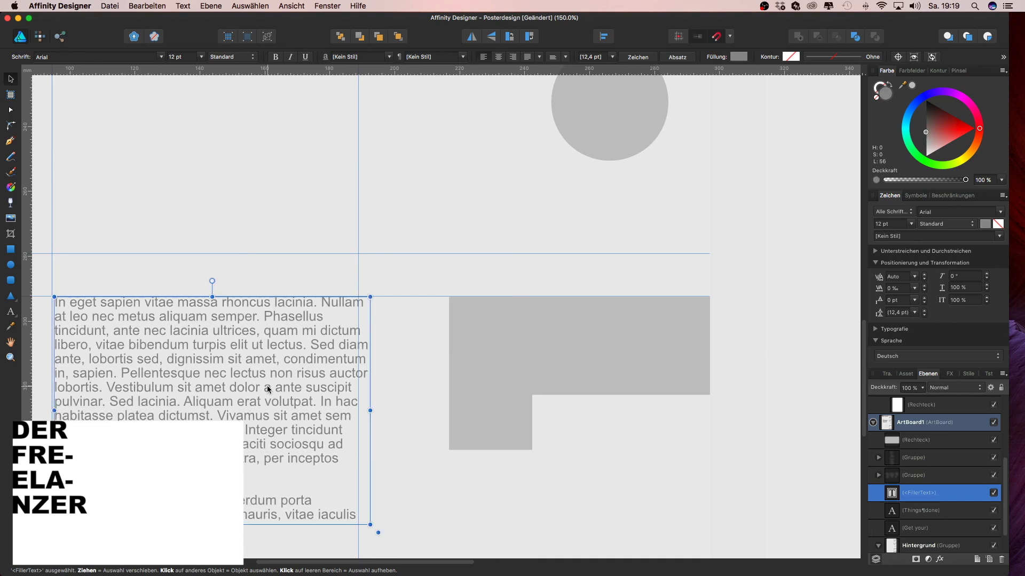
drag(272, 380, 398, 379)
drag(925, 132, 925, 143)
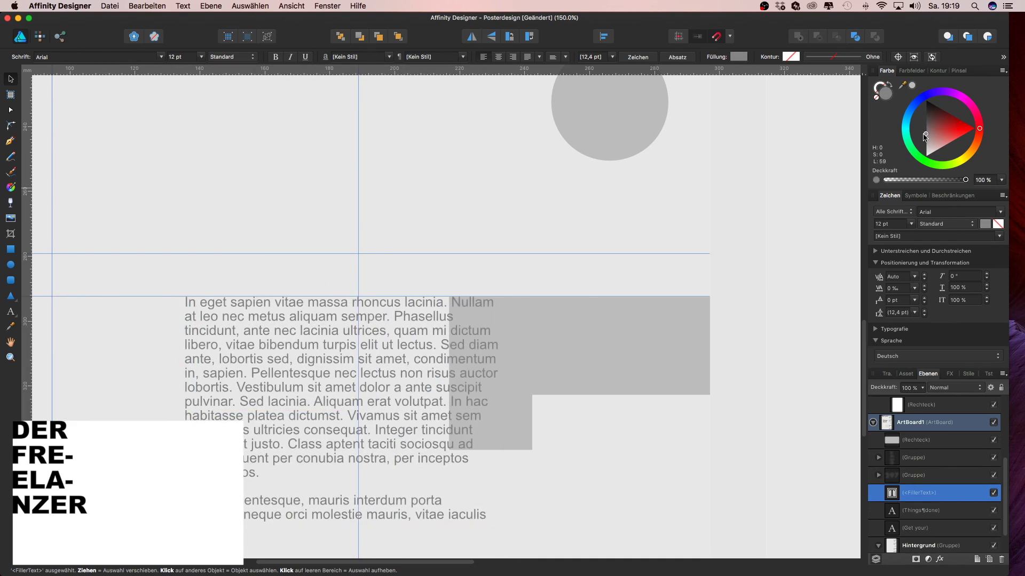
drag(398, 360, 266, 361)
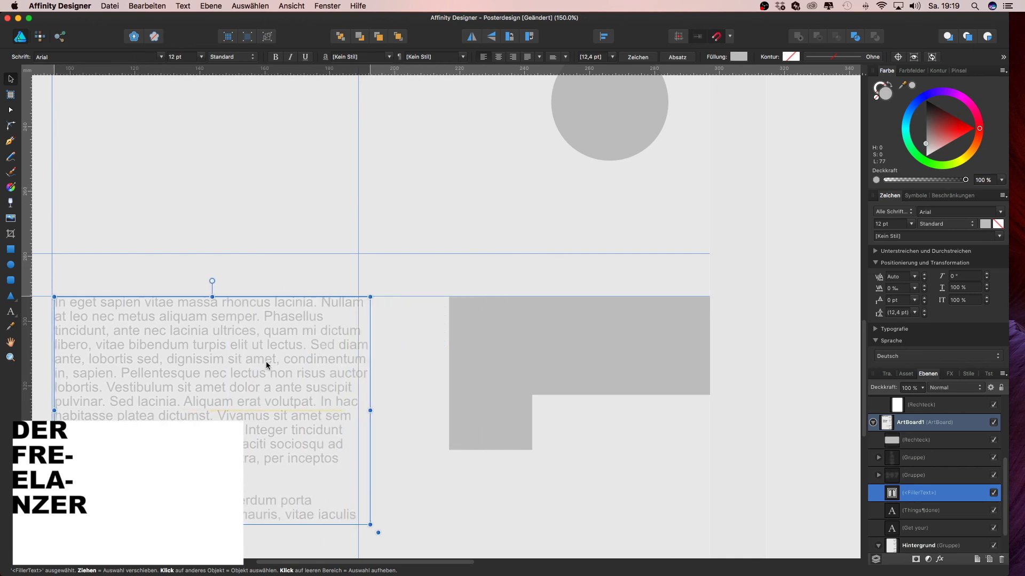
click(270, 204)
key(ctrl+s)
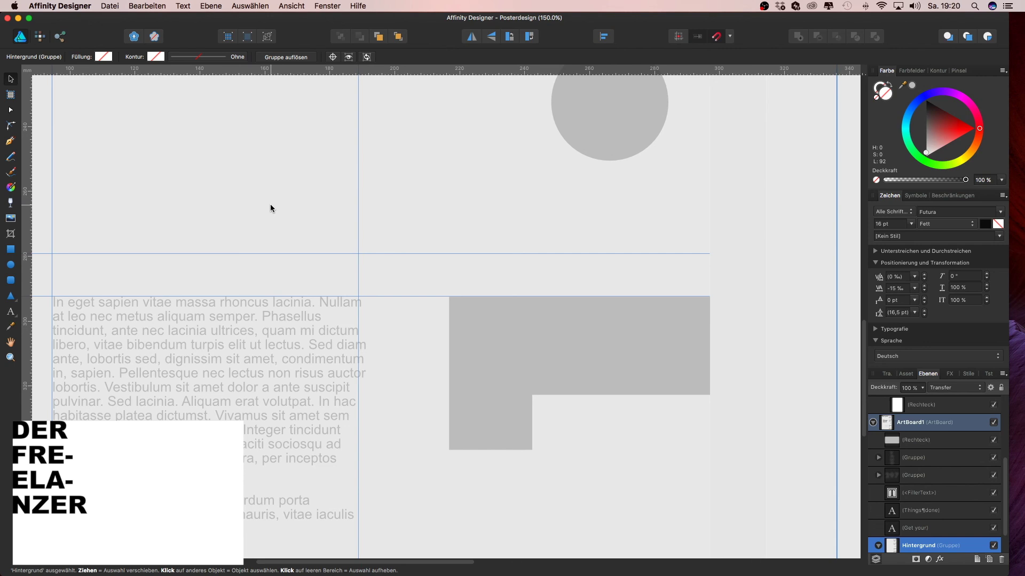
Justify all of the grey filler text paragraph.
double_click(217, 346)
key(super+a)
click(527, 57)
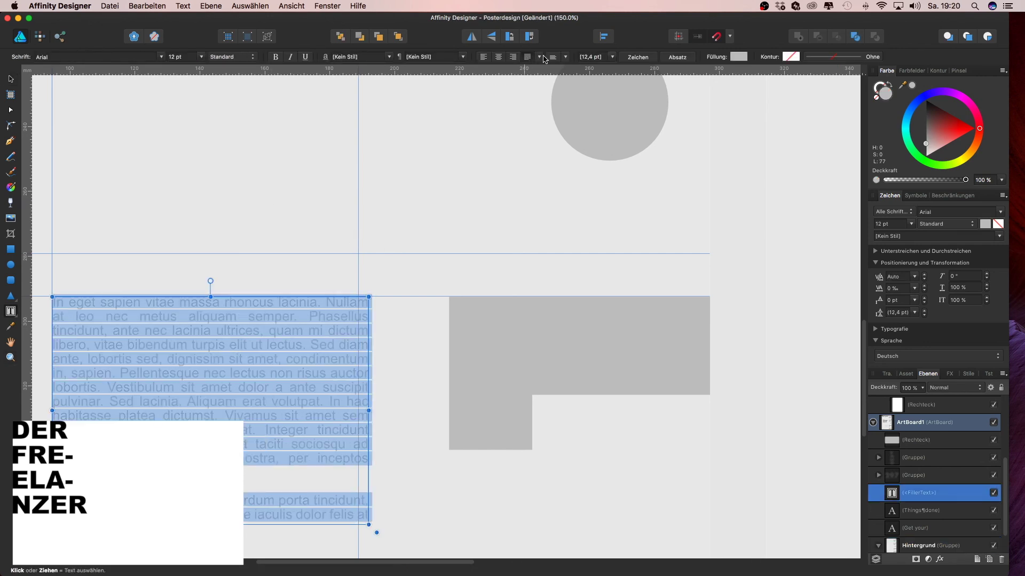
click(217, 346)
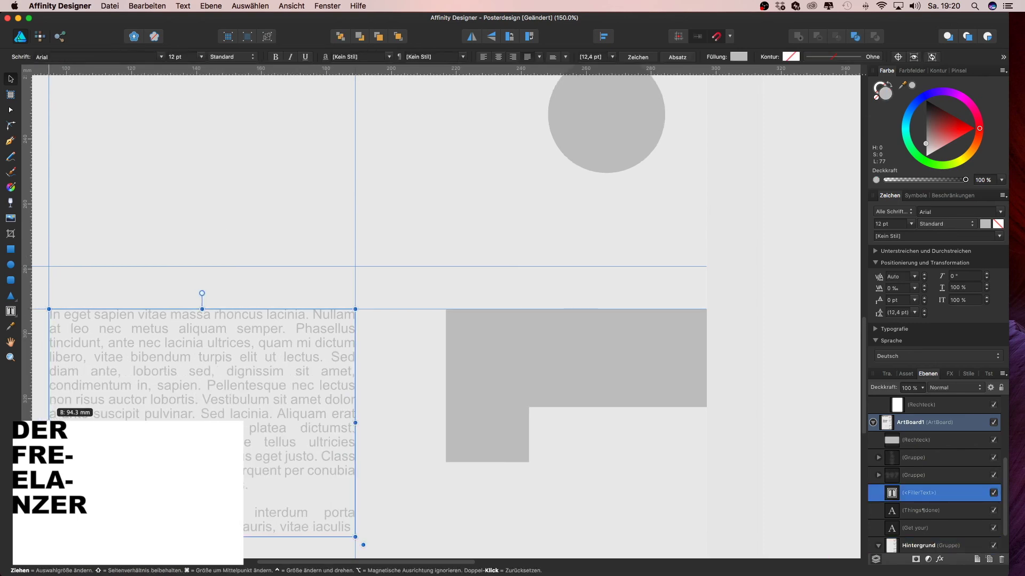
Place the filler text block on ArtBoard2 left of the clock hand, below the headline.
scroll(199, 320, down, 5)
click(188, 393)
drag(188, 393, 367, 388)
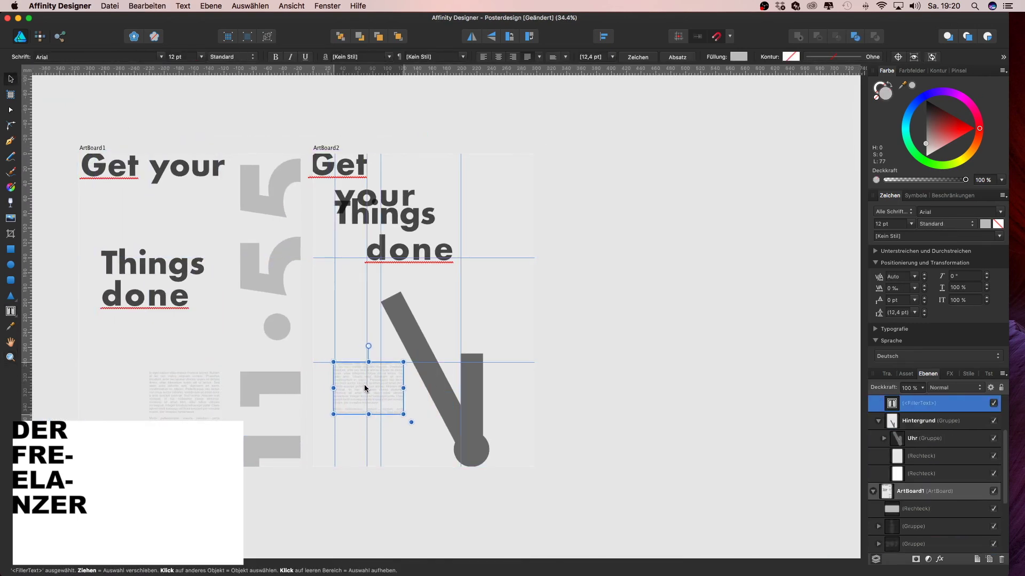
scroll(366, 388, up, 4)
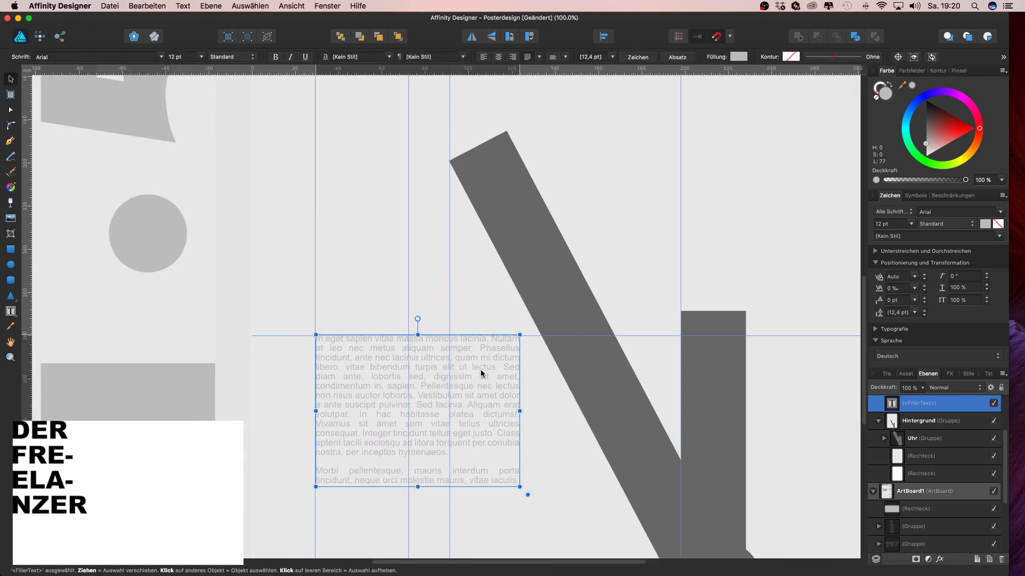
click(433, 281)
scroll(343, 359, down, 5)
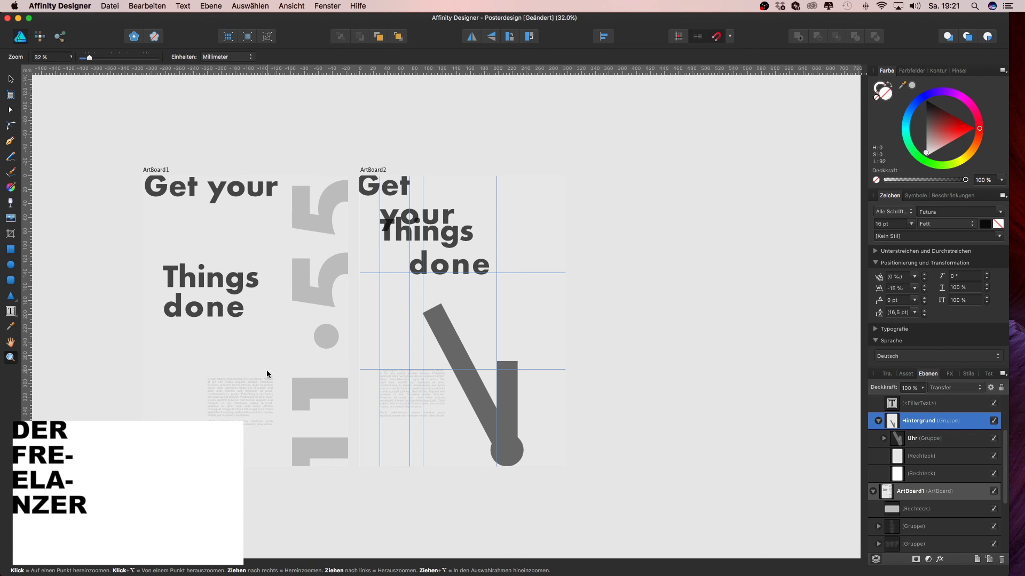
Save the two-poster document with Cmd+S.
key(super+s)
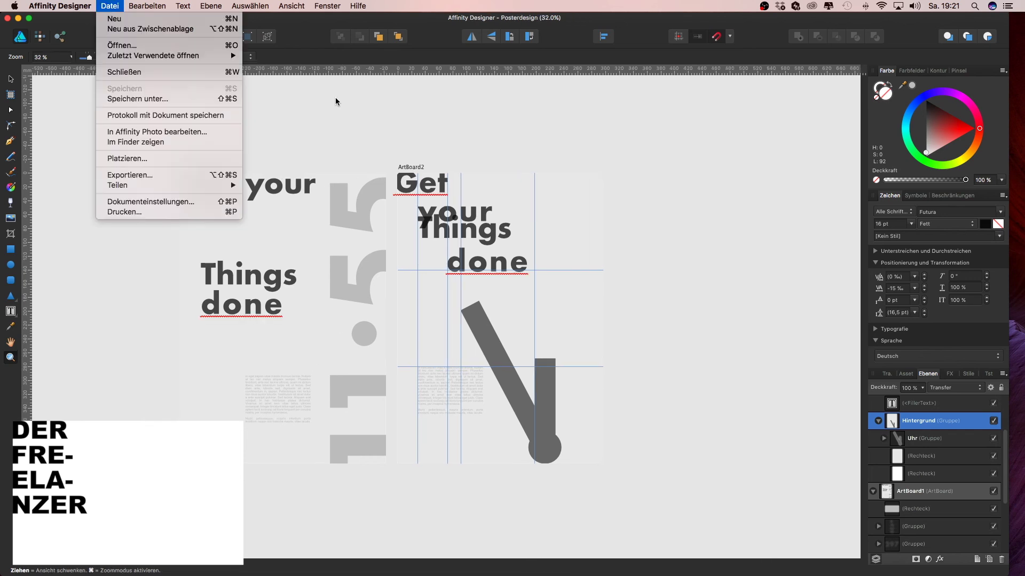
scroll(443, 267, down, 5)
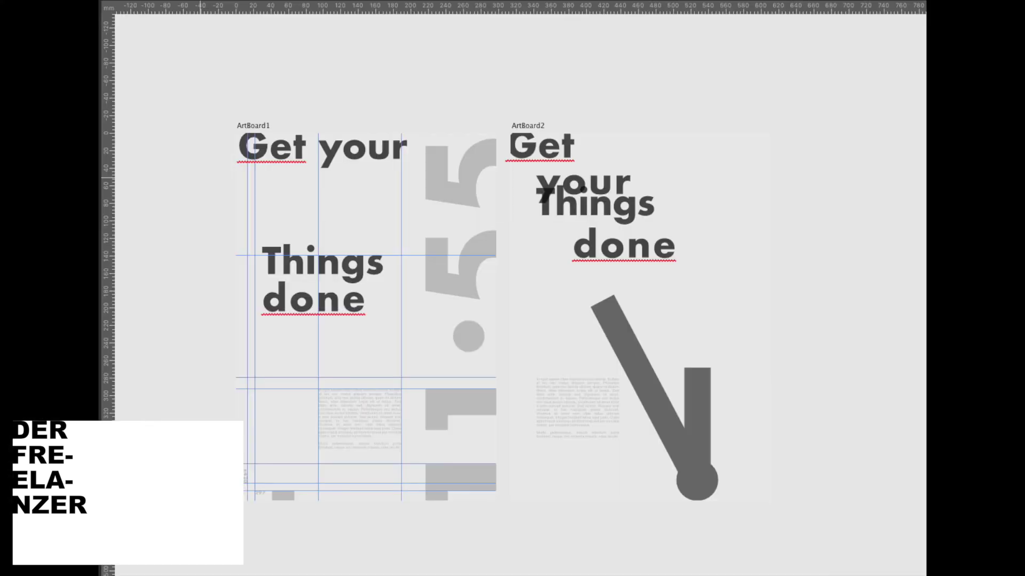